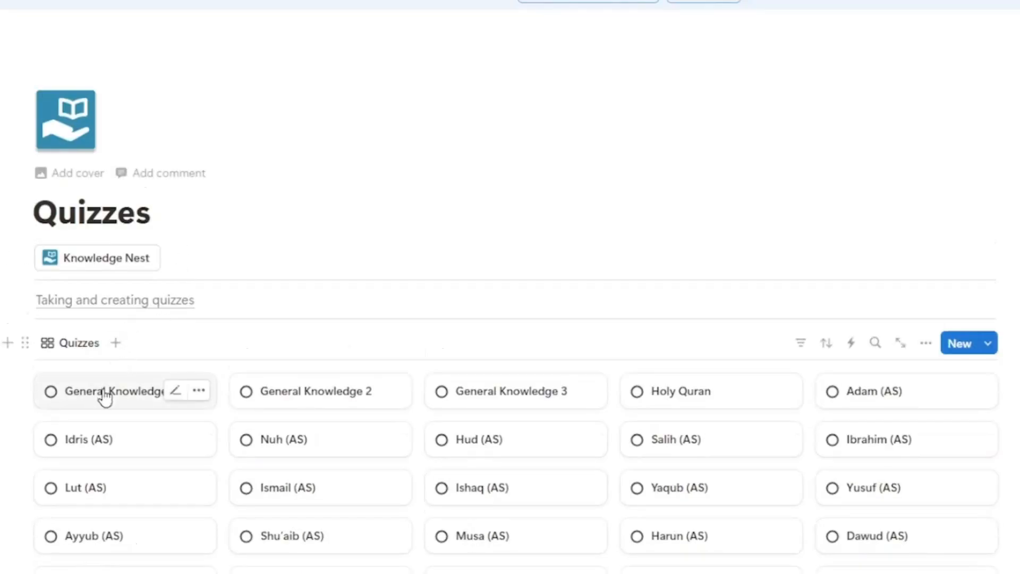
Step: Open the General Knowledge 1 quiz as a full page and look through its multiple-choice question cards
left_click(105, 397)
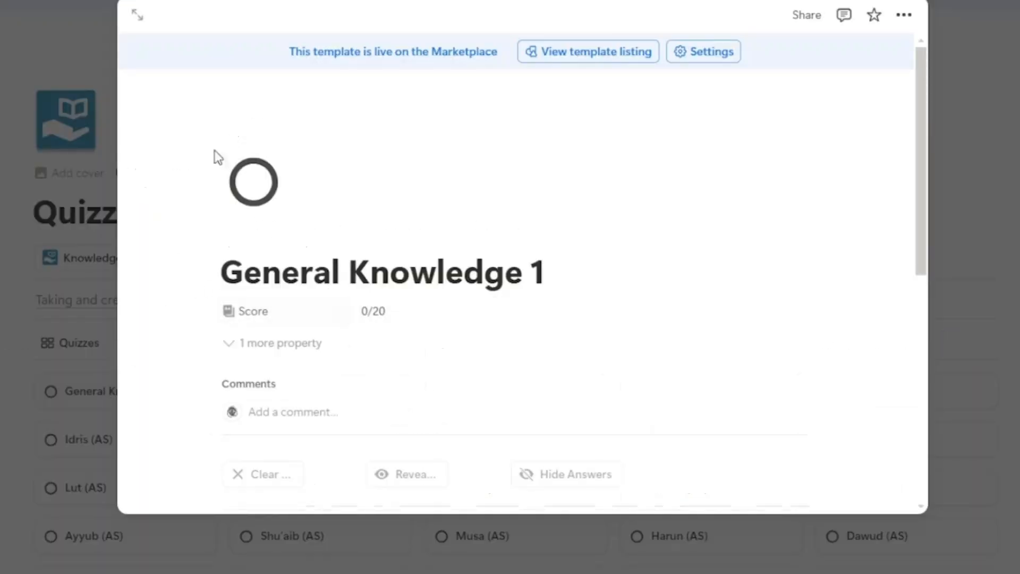
left_click(137, 15)
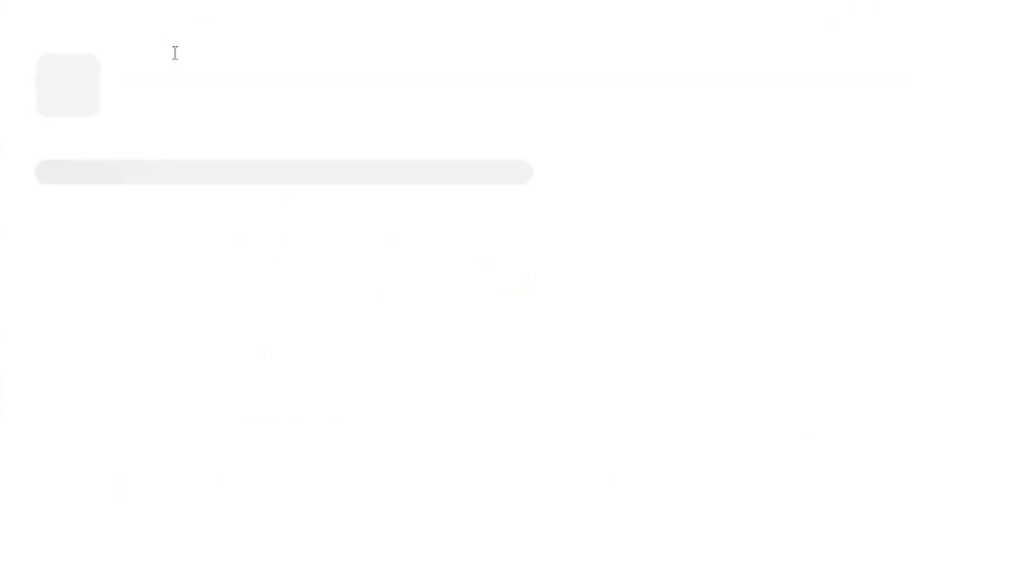
scroll(372, 272, "down", 8)
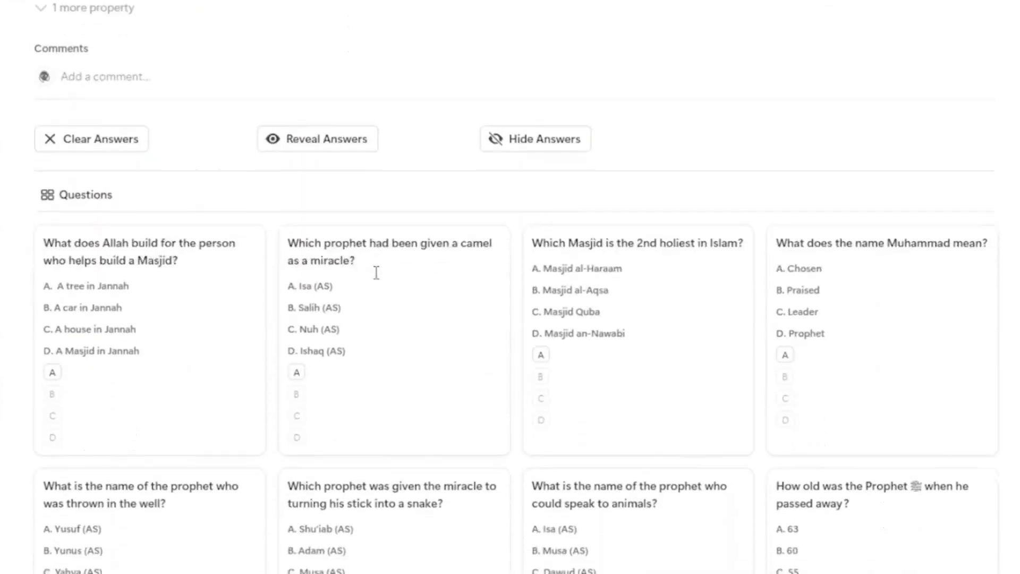
scroll(377, 272, "down", 12)
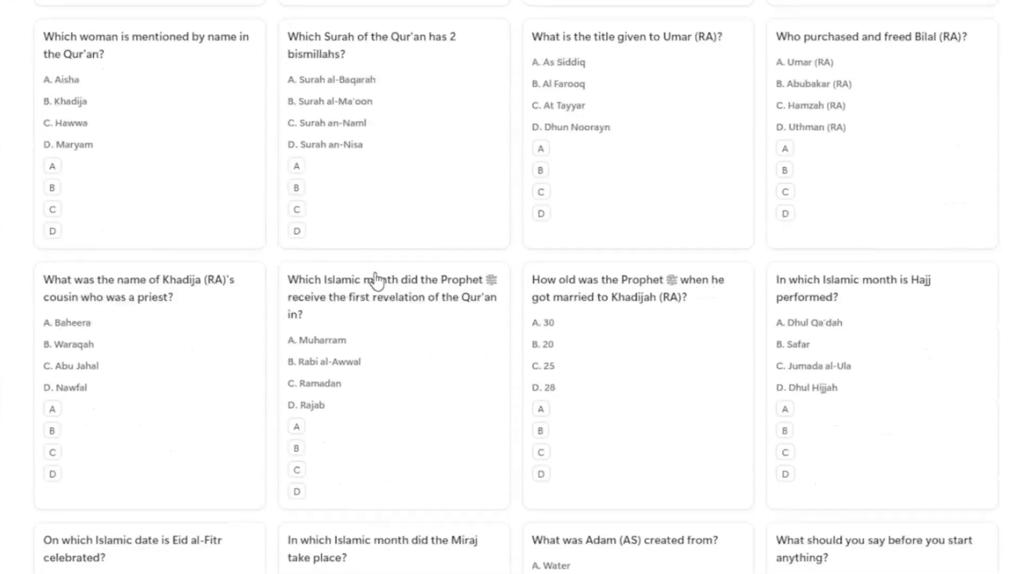
scroll(376, 280, "down", 7)
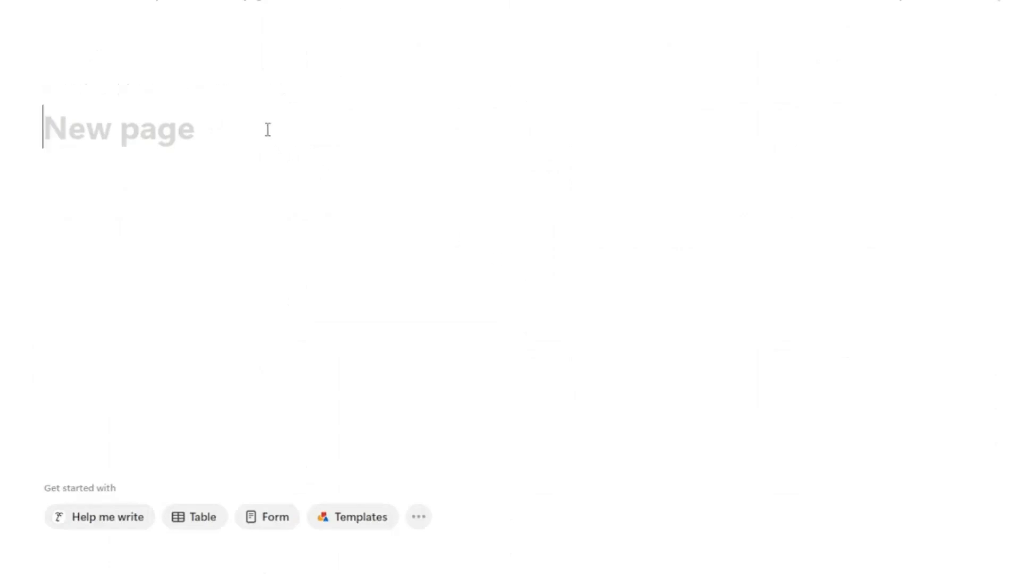
Step: Title the new page Quiz and insert a new table-view database named Questions
type("Quiz")
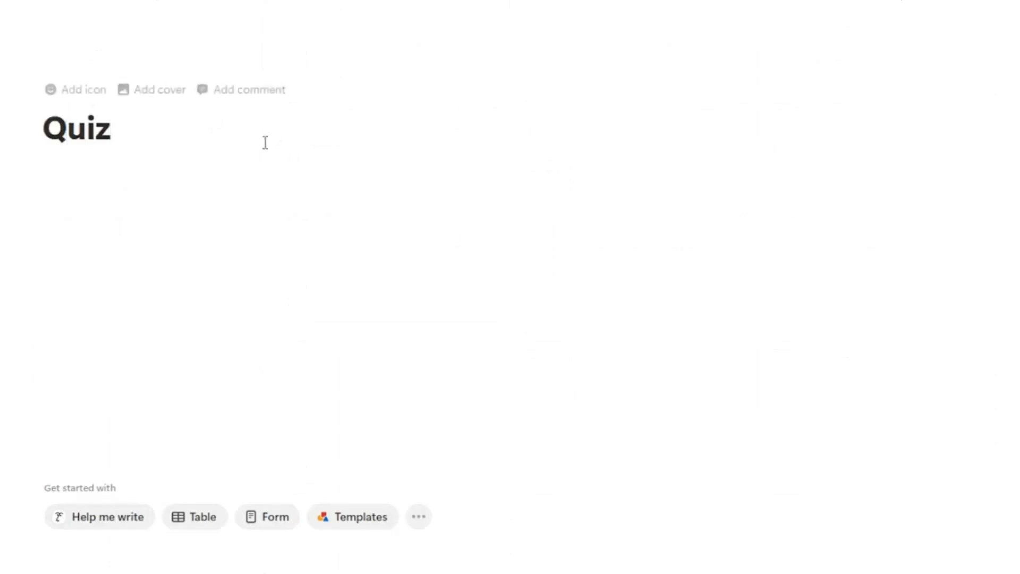
left_click(260, 177)
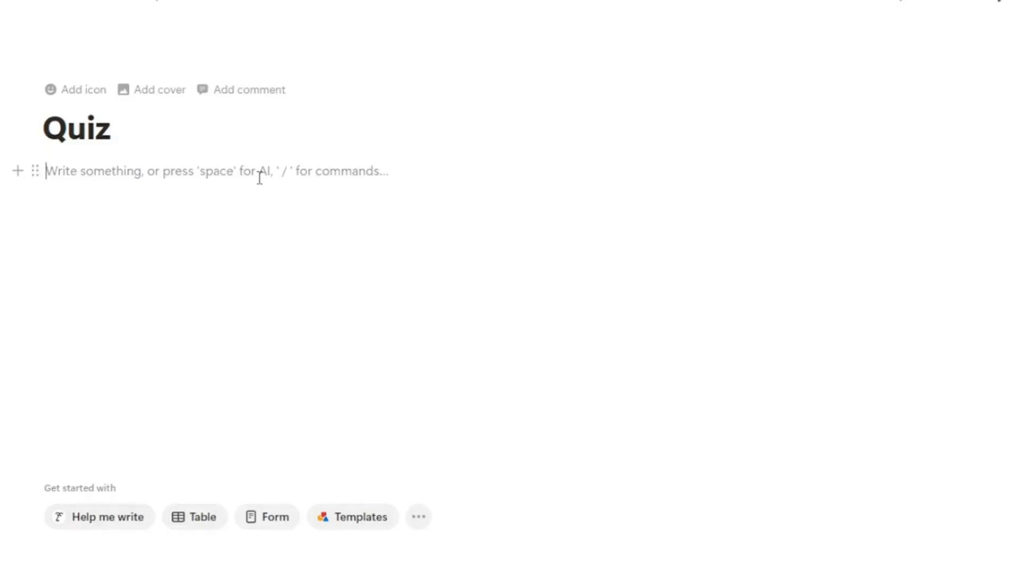
type("/tab")
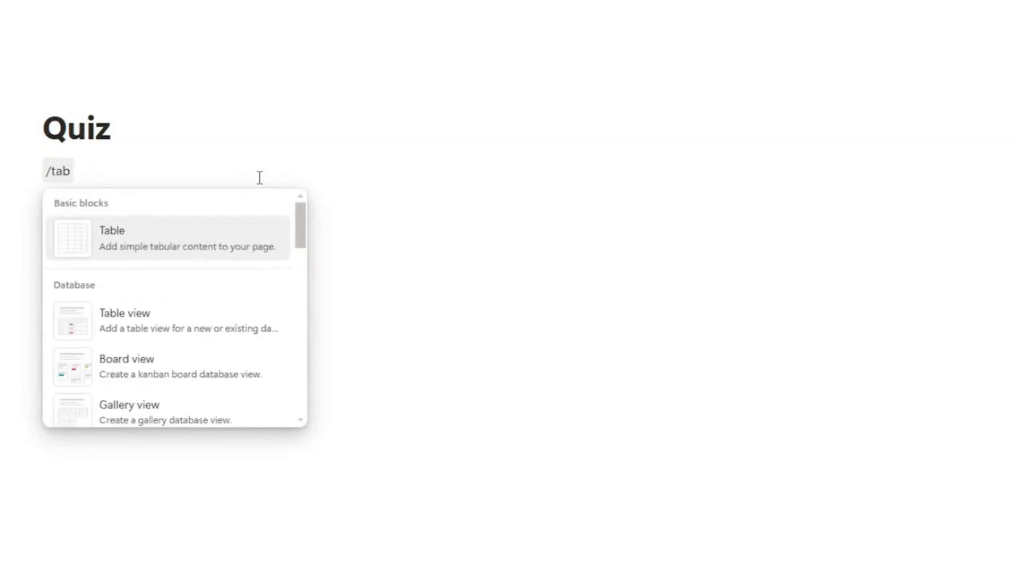
left_click(243, 319)
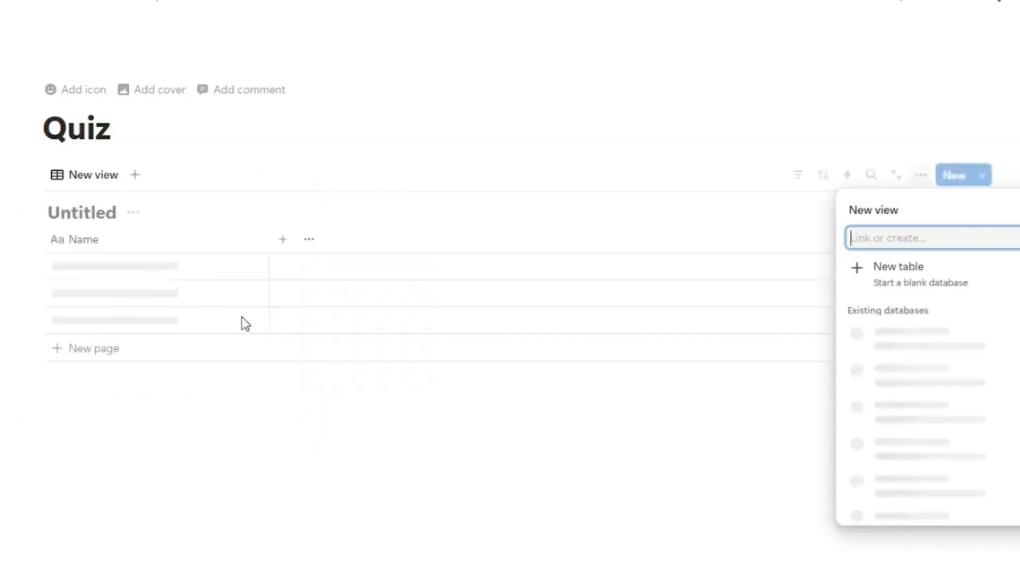
left_click(109, 211)
type("Q")
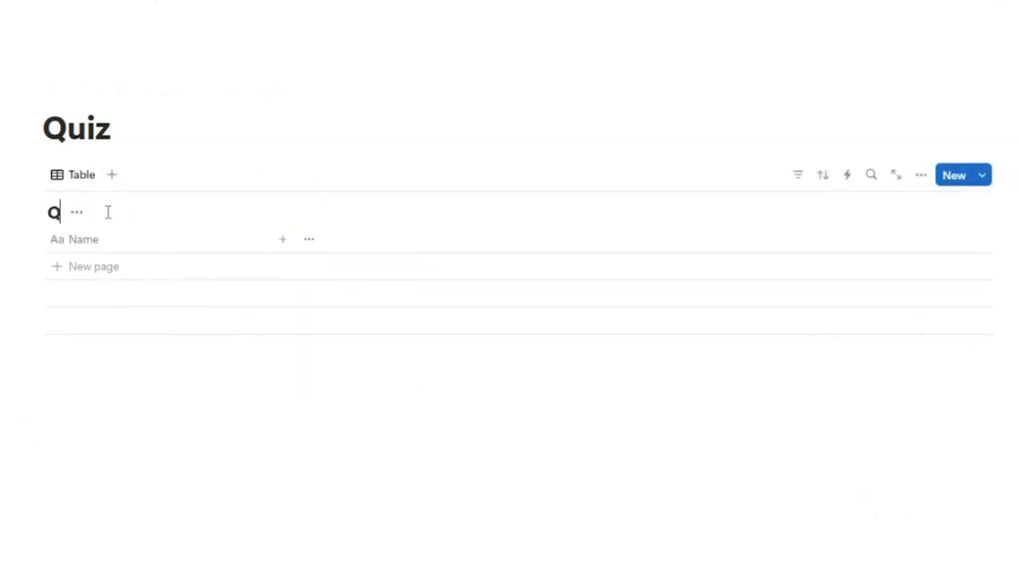
type("uestions")
Step: Rename the Questions database's Name property to Question
left_click(101, 246)
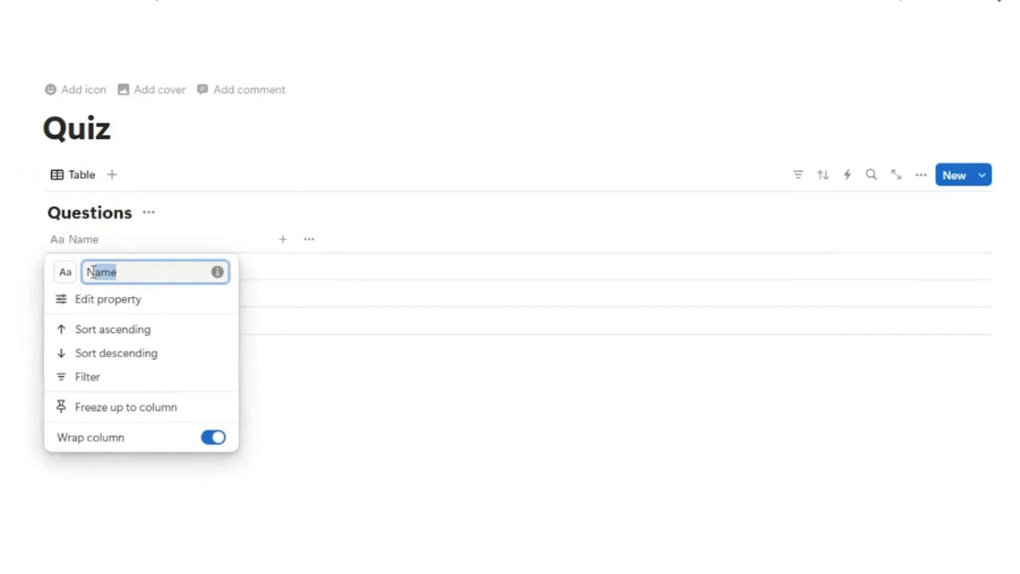
type("Question")
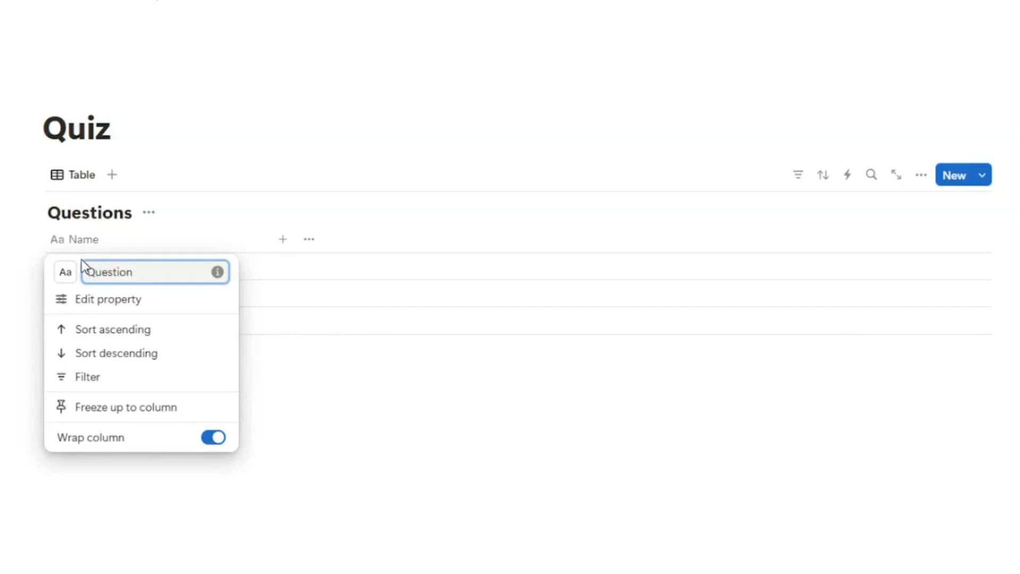
left_click(462, 353)
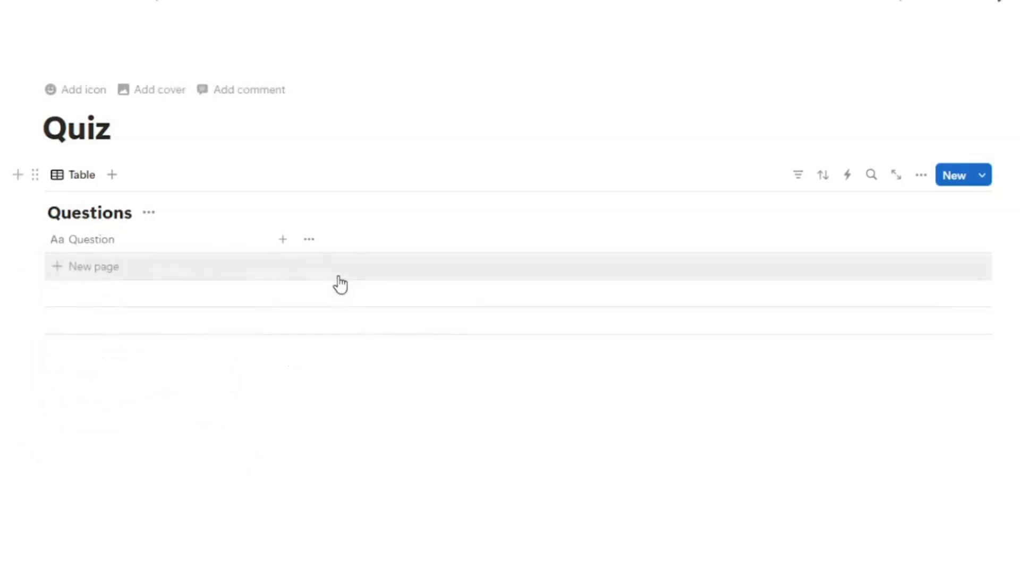
Step: Add a text property named Option A to the Questions table and duplicate it as Option B
left_click(291, 247)
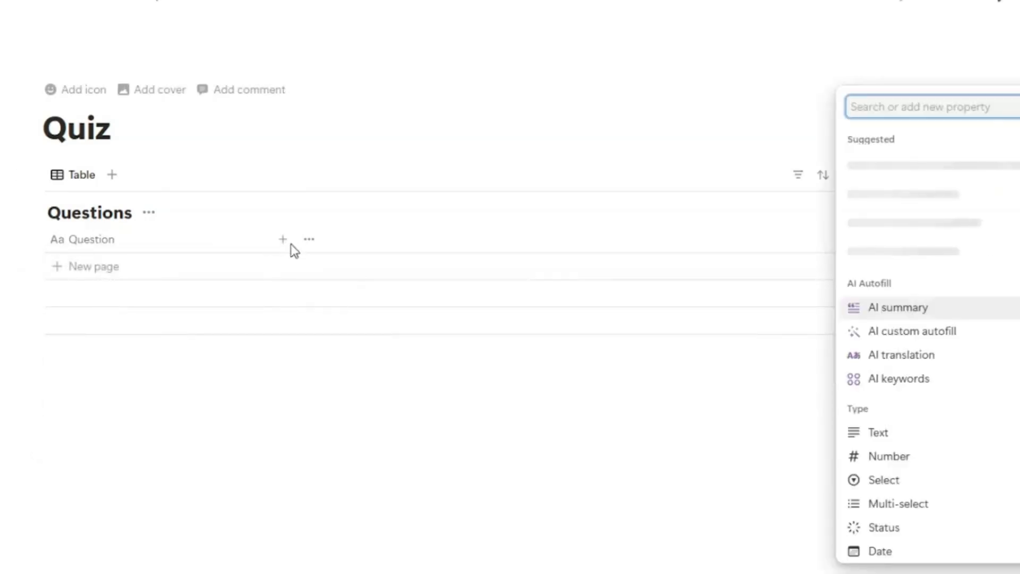
left_click(881, 447)
type("Option A")
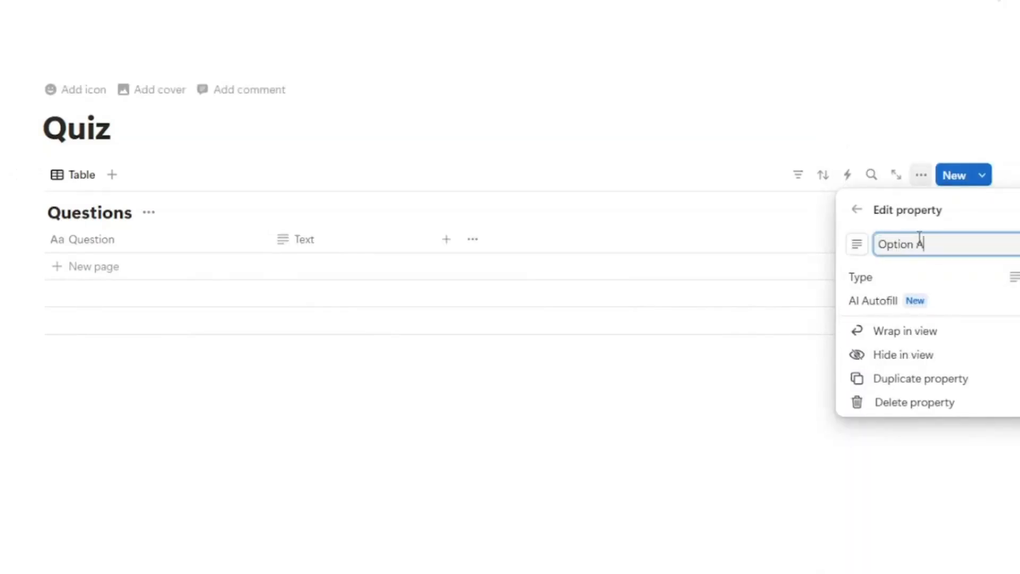
left_click(921, 378)
left_click(502, 240)
left_click_drag(510, 272, 471, 271)
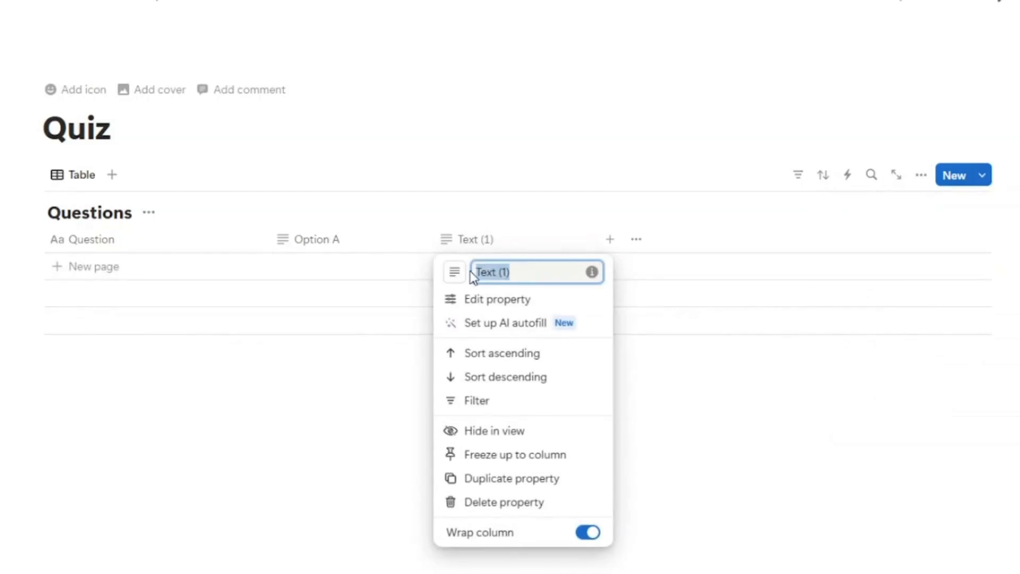
type("Option B")
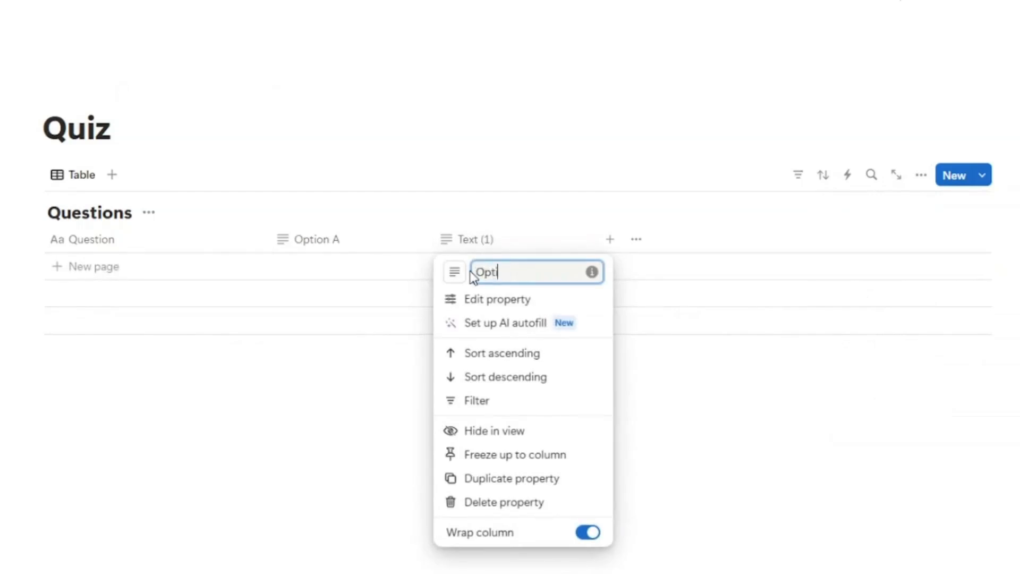
Step: Duplicate the Option B property and rename the copy Option C
left_click(508, 478)
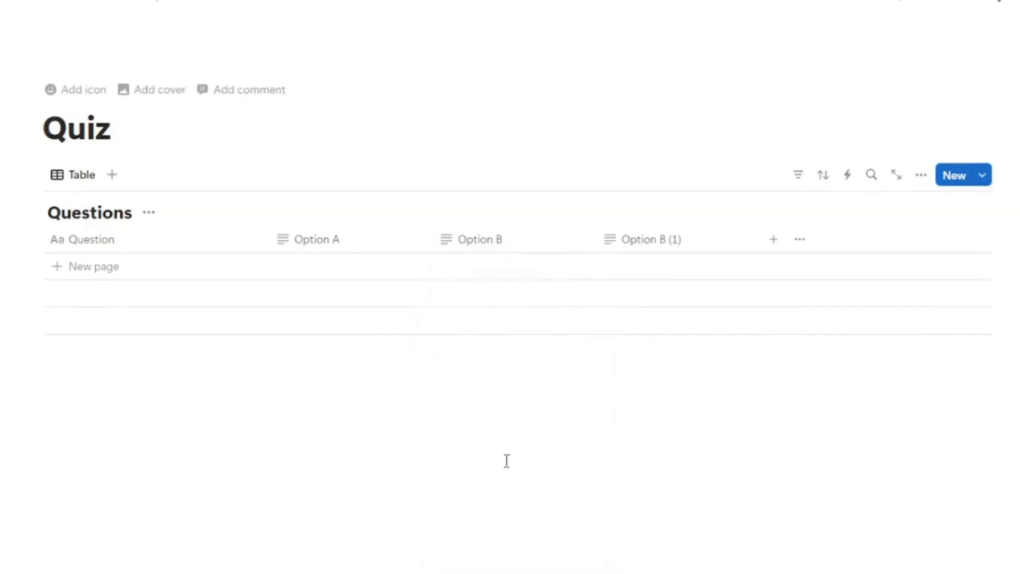
left_click(655, 242)
left_click_drag(712, 271, 674, 271)
type("C")
left_click(678, 272)
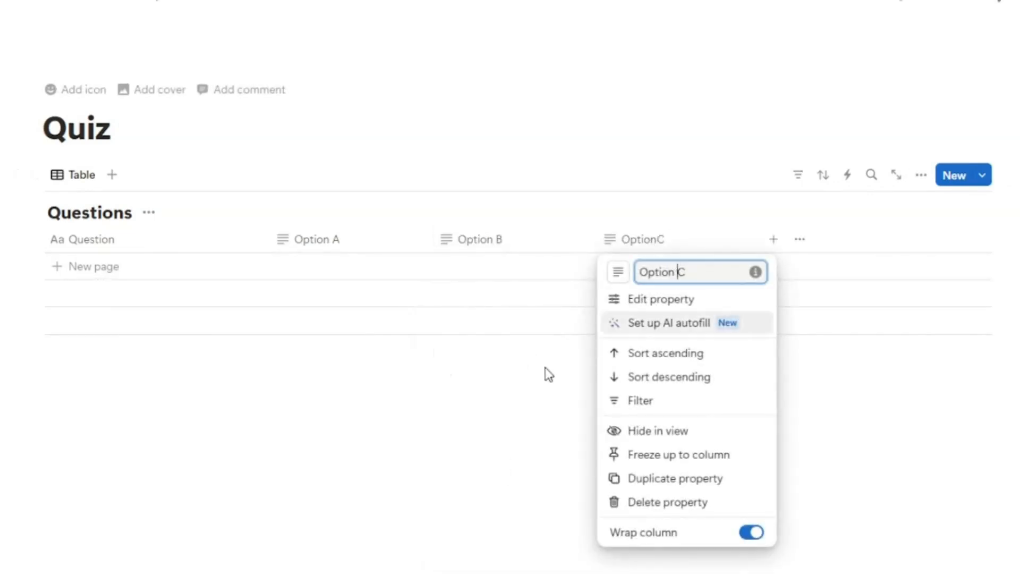
Step: Duplicate the Option C property and rename the copy Option D
left_click(645, 478)
left_click_drag(862, 272, 842, 272)
key("BackSpace")
type("D")
left_click(586, 452)
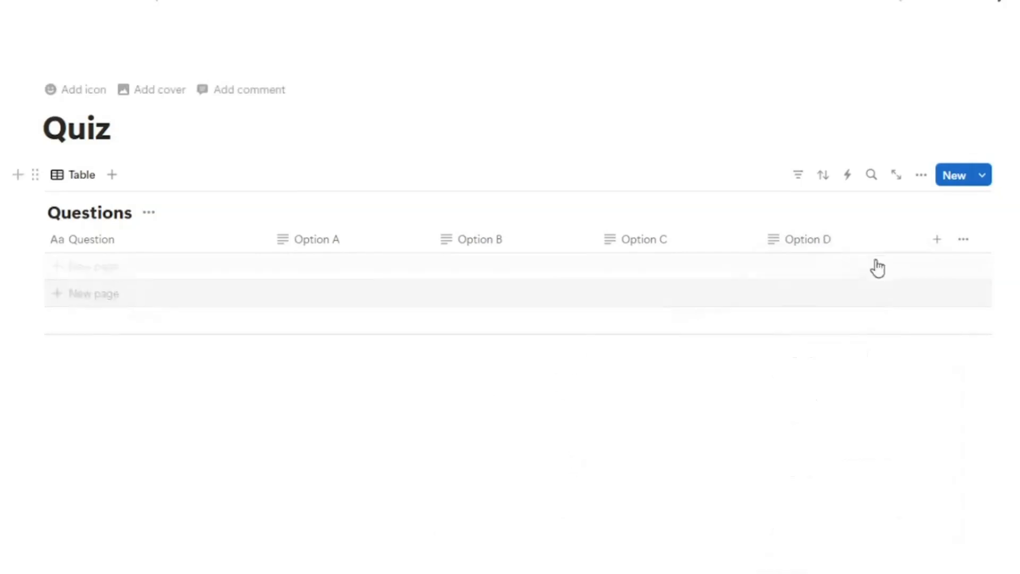
Step: Add two more text properties to the Questions table, named Correct Answer and Answer
left_click(936, 239)
left_click(909, 448)
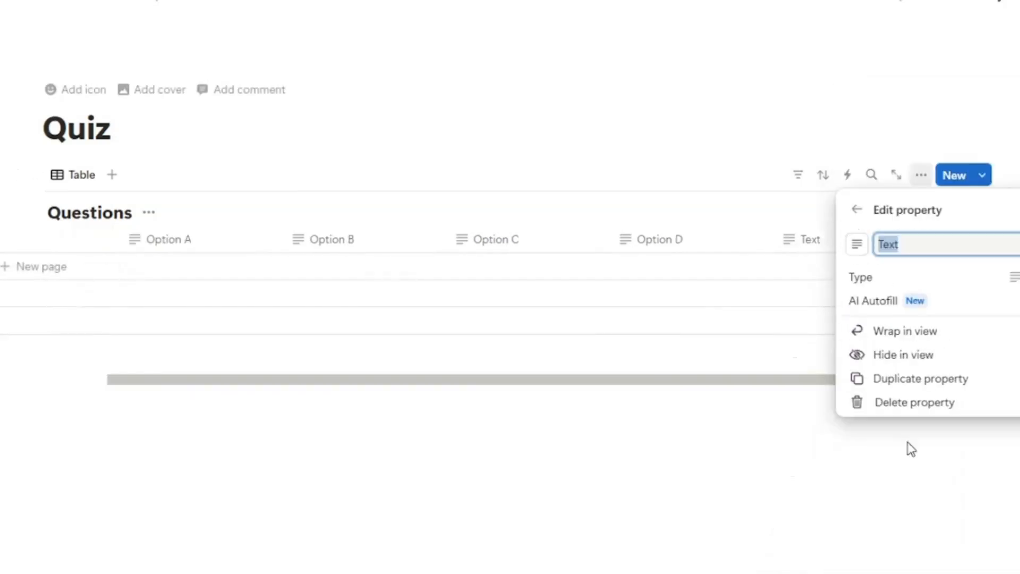
type("Correct Answer")
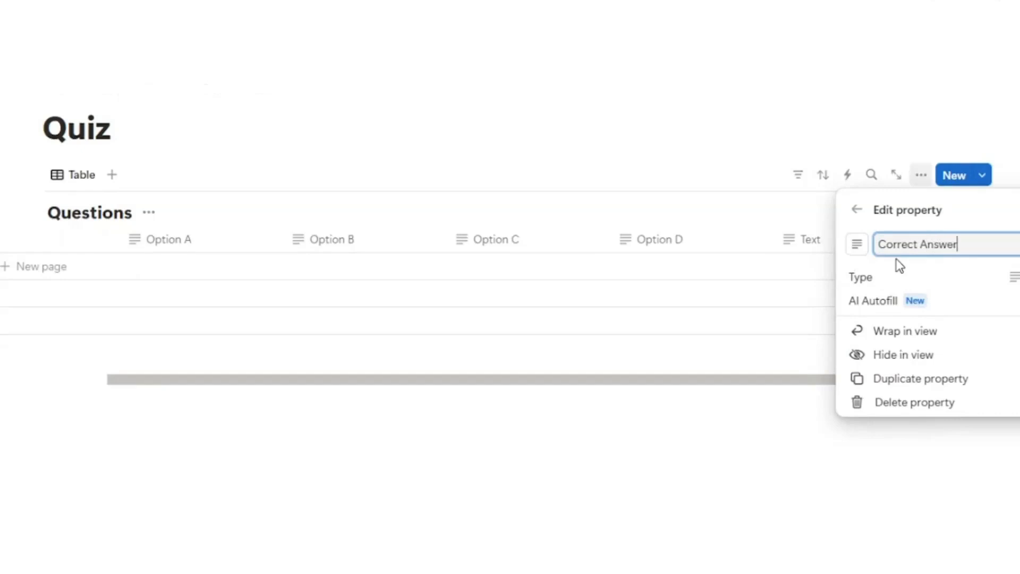
left_click(679, 438)
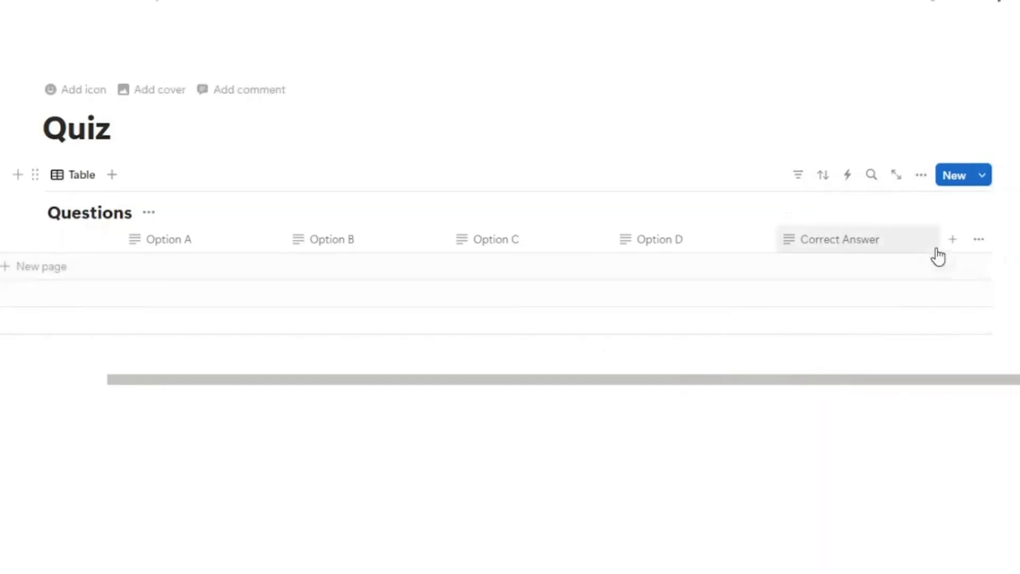
left_click(951, 240)
left_click(906, 449)
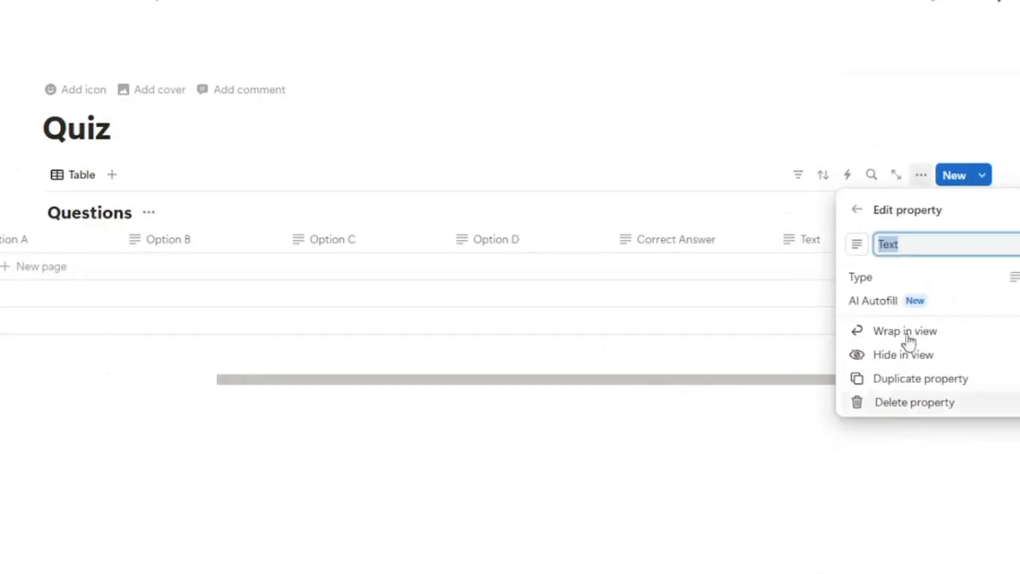
type("Answer")
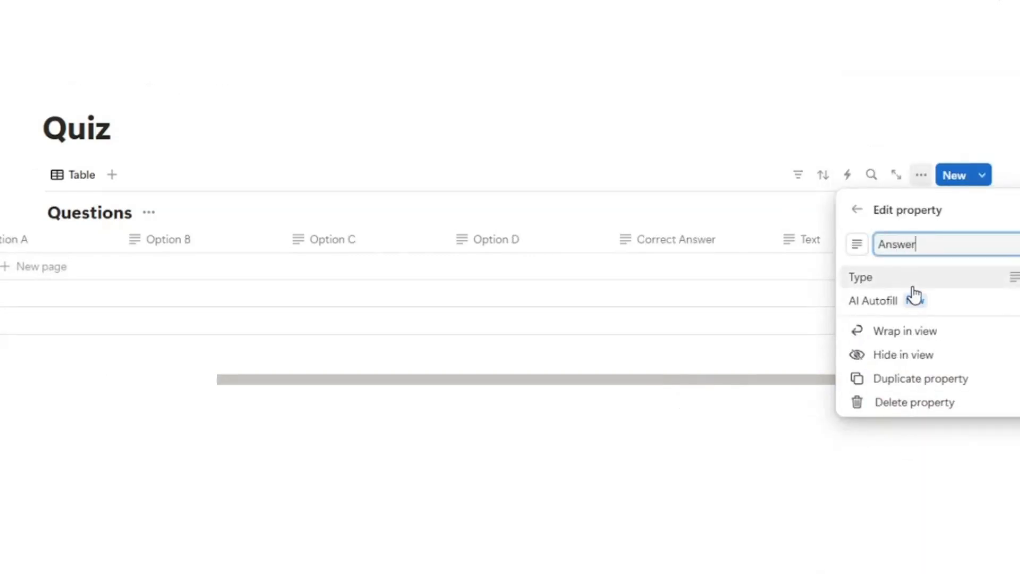
left_click(765, 405)
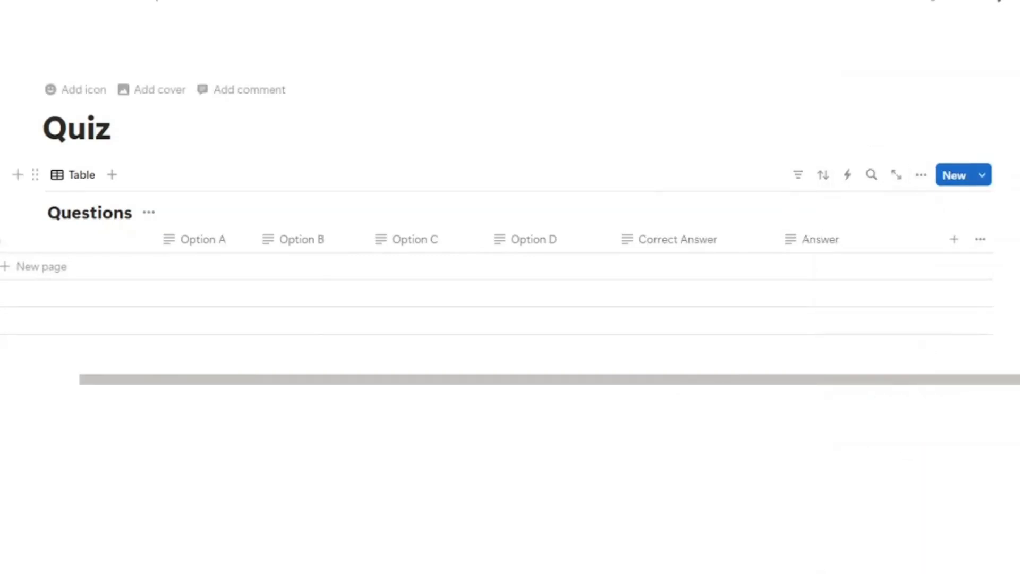
Step: Add a formula property named Correct to the Questions table
left_click(954, 239)
scroll(876, 457, "down", 5)
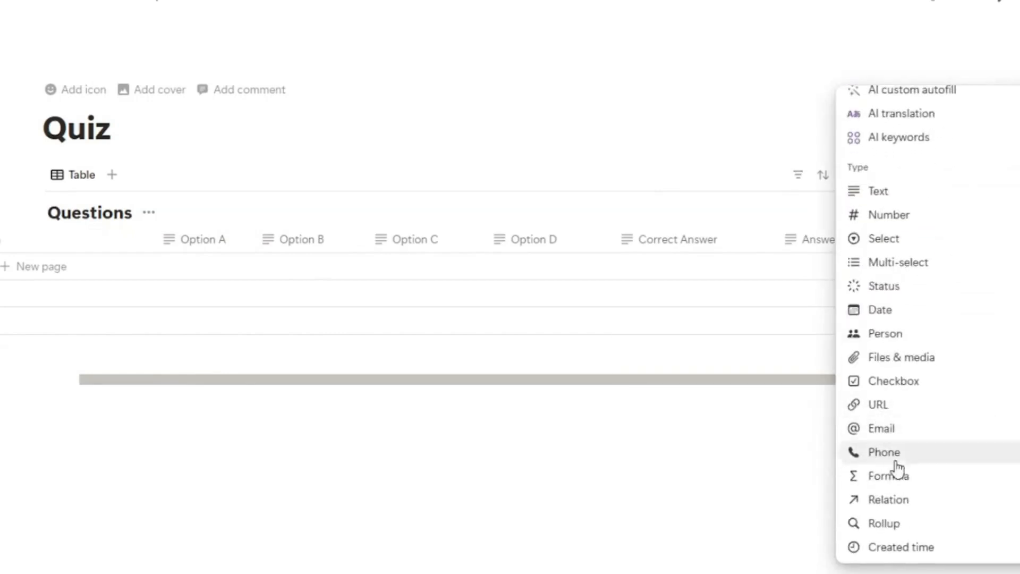
left_click(898, 478)
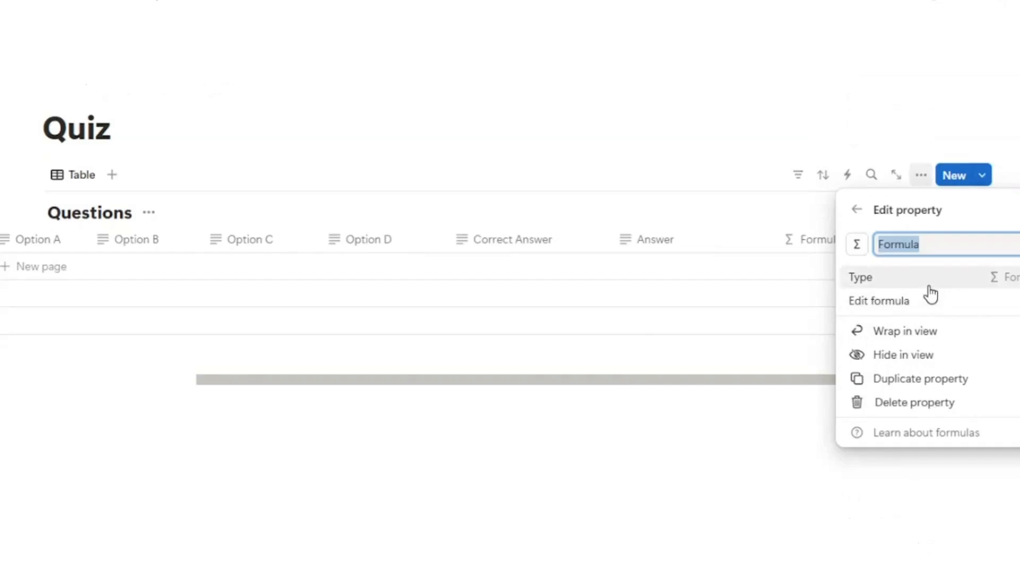
type("Correct")
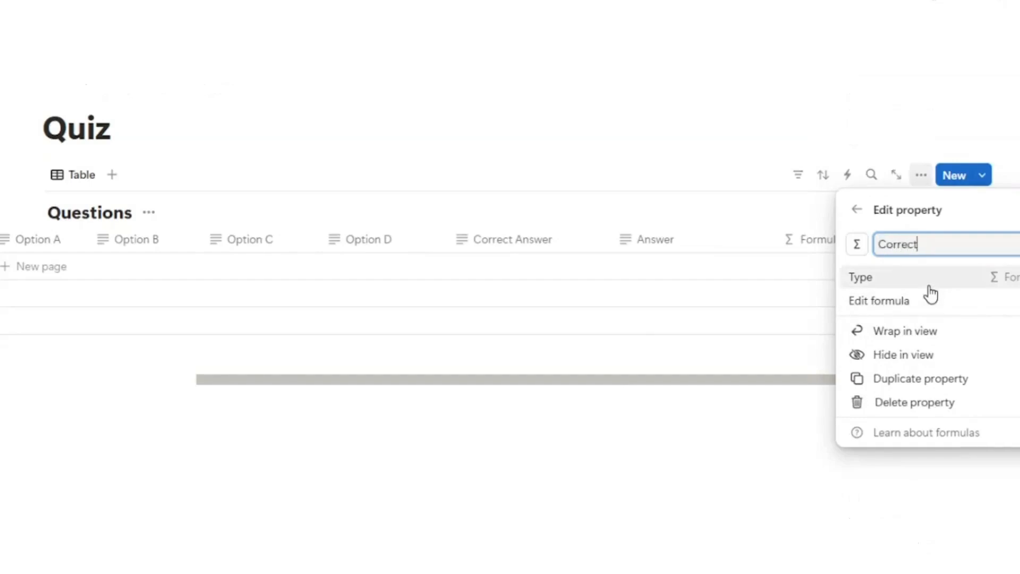
Step: Set the Correct property's formula to compare Correct Answer == Answer
left_click(909, 303)
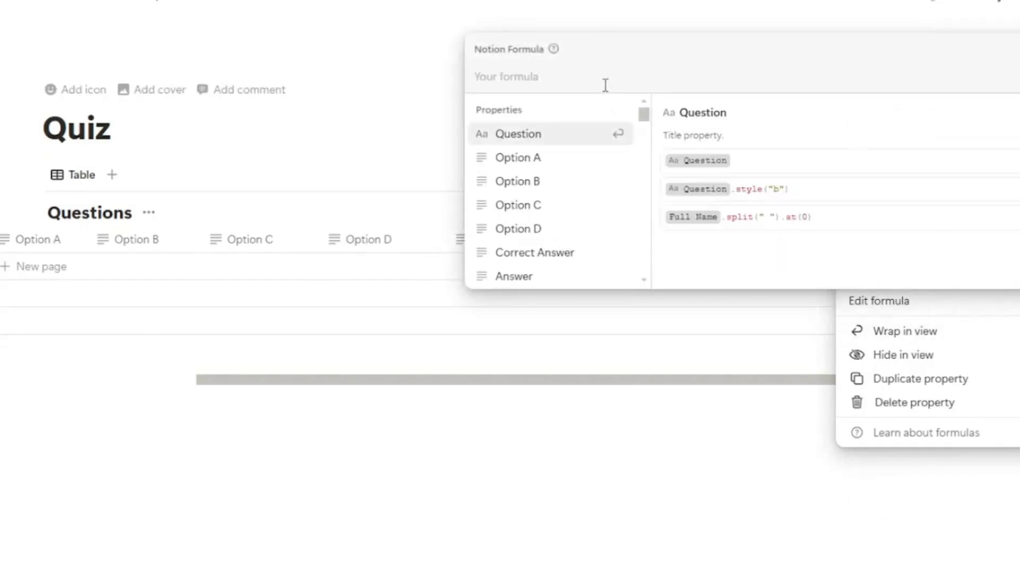
left_click(565, 250)
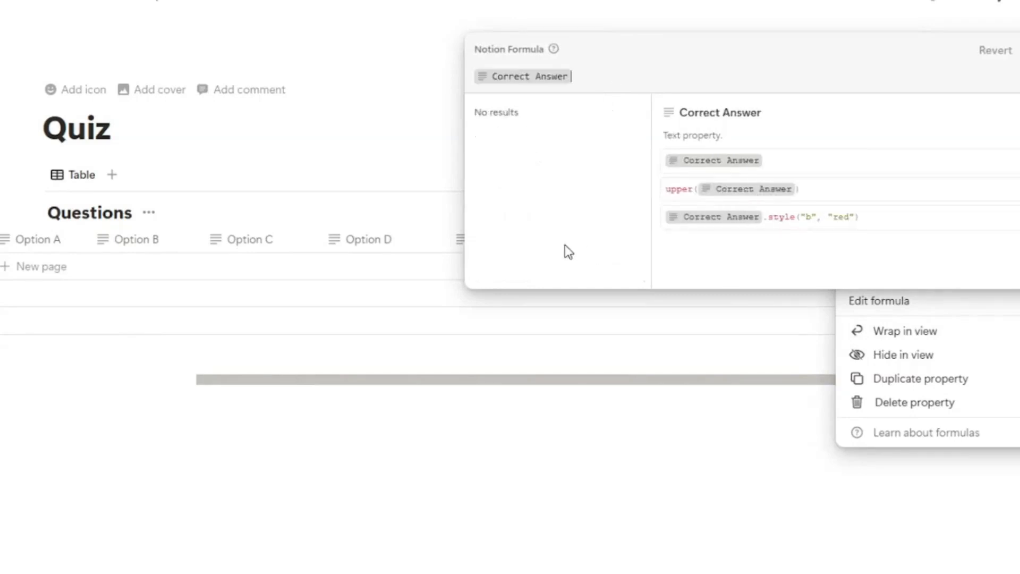
type("==")
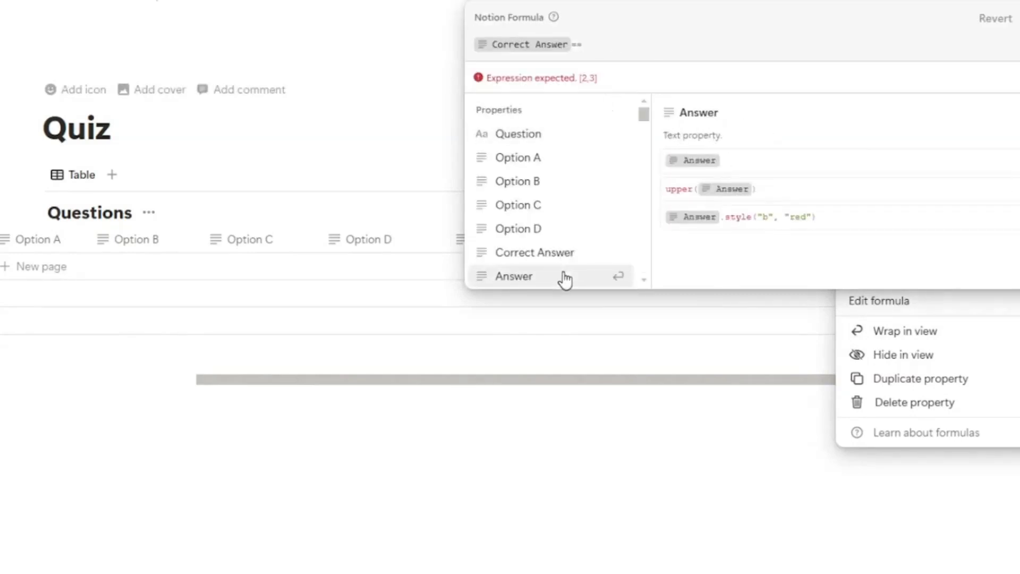
left_click(563, 275)
key("Escape")
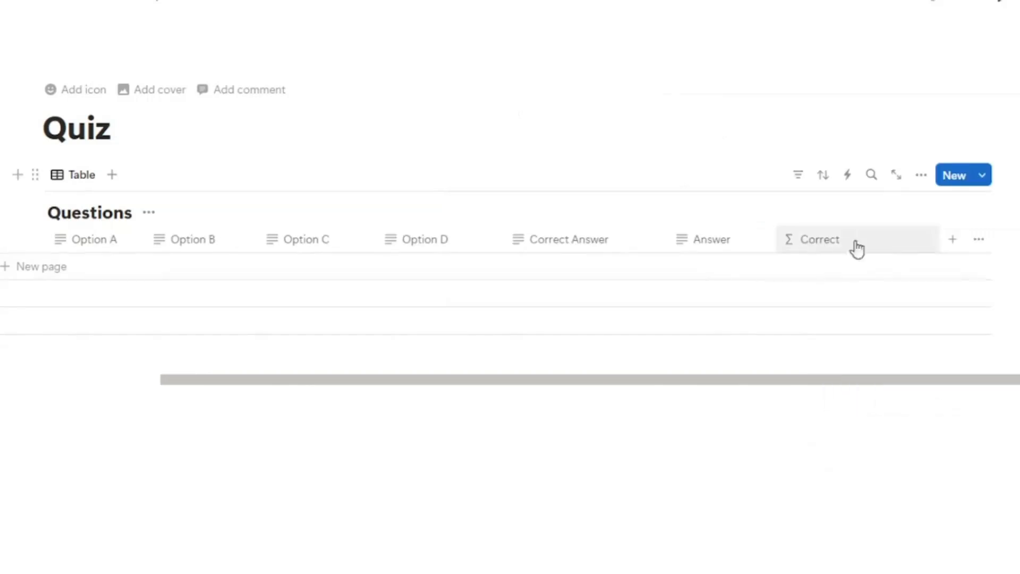
Step: Add a checkbox property named Show Answer to the Questions table
left_click(949, 249)
scroll(956, 253, "down", 5)
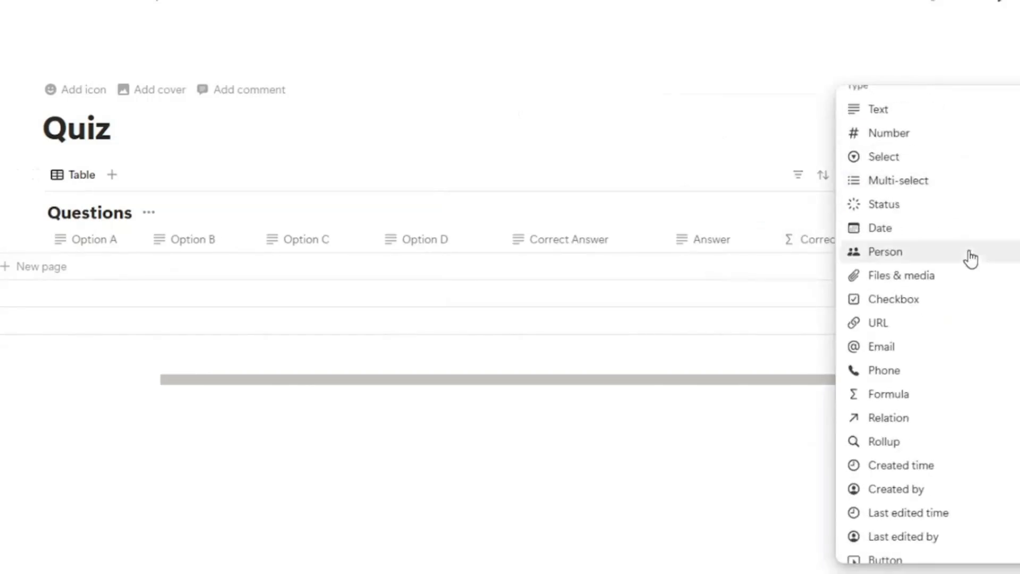
left_click(881, 312)
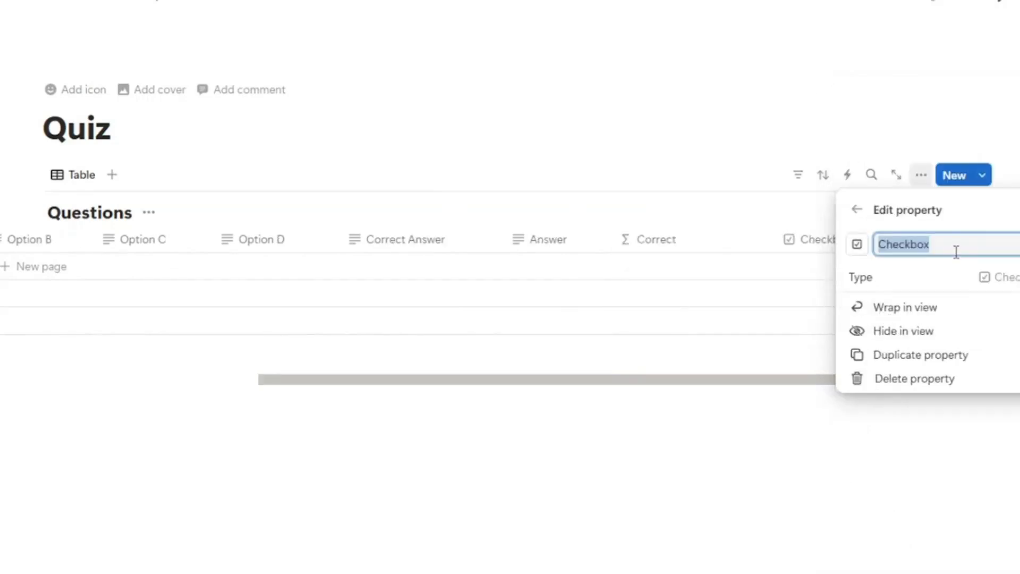
type("Sh")
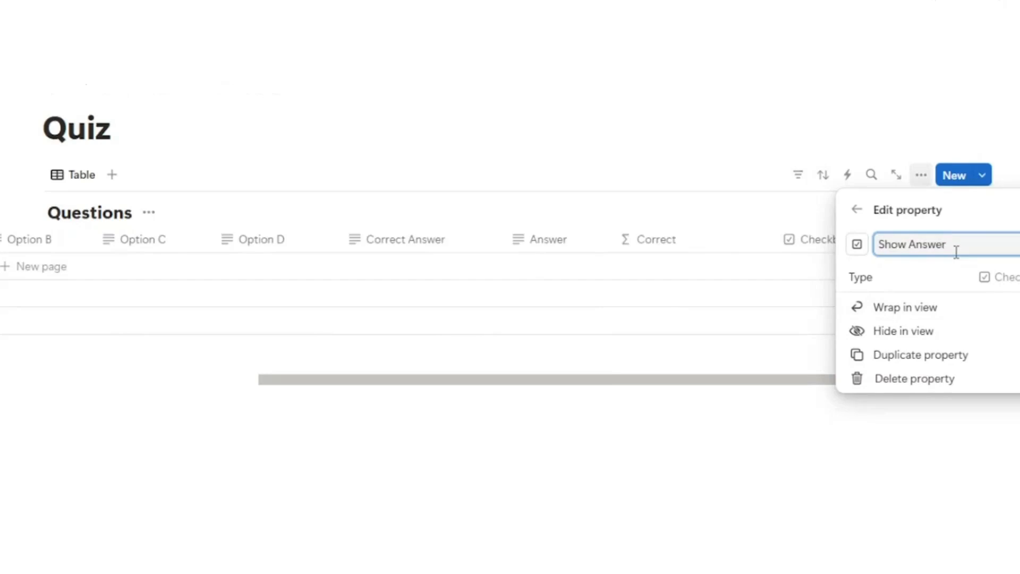
type("ow Answer")
left_click(771, 424)
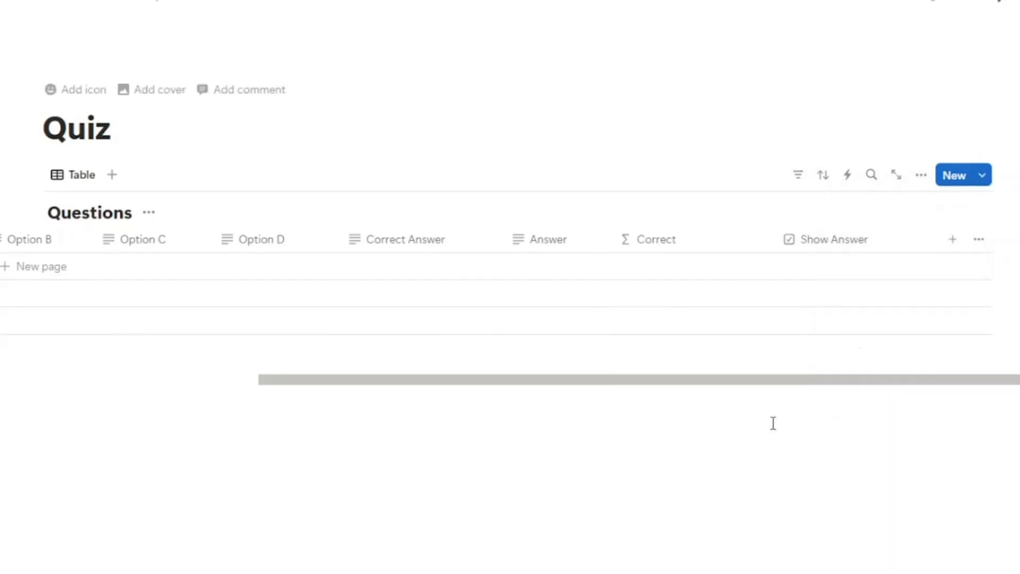
Step: Add a formula property named Reveal Answer to the Questions table
left_click(953, 241)
scroll(953, 244, "down", 3)
scroll(952, 244, "down", 6)
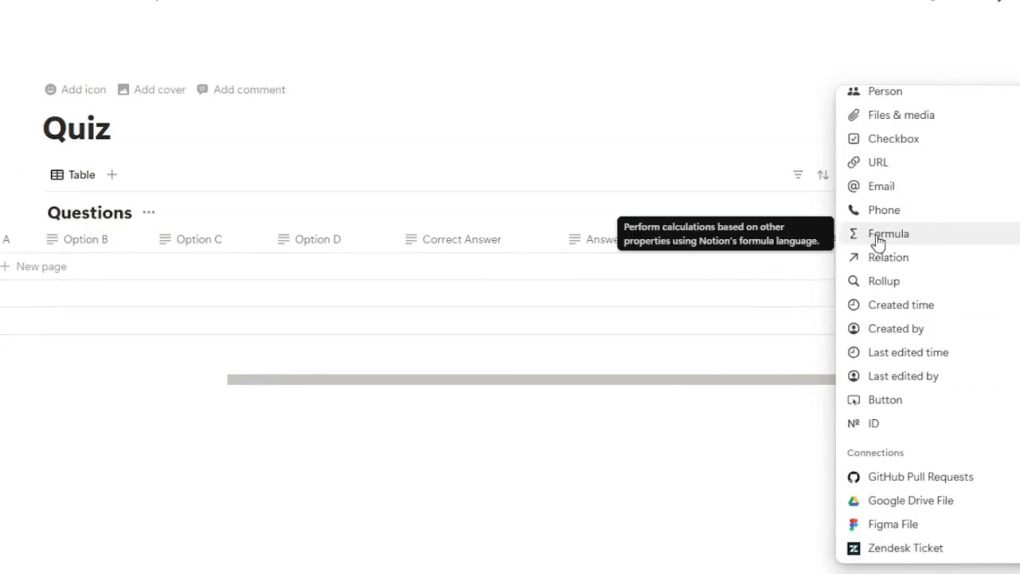
left_click(878, 239)
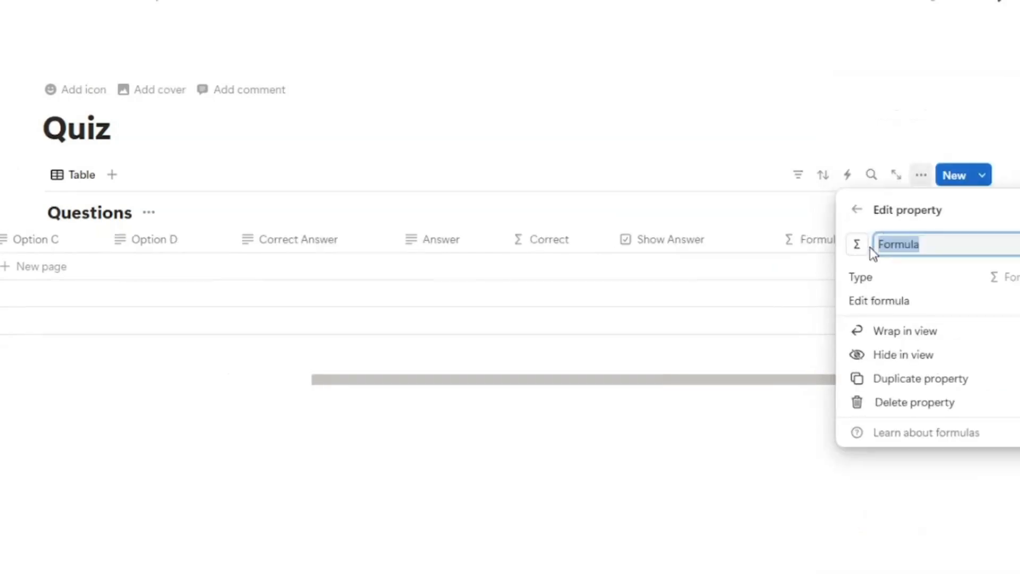
type("Reveal ")
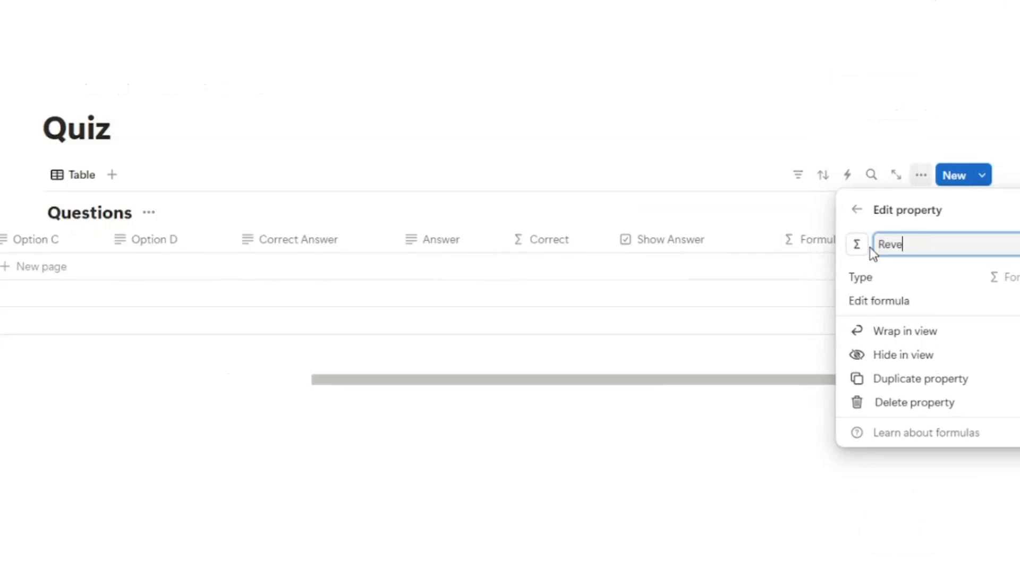
type("Answer")
Step: Set Reveal Answer's formula to if(Show Answer == true, if(Correct == true, "Correct! Answer is: " + Correct Answer, "Wrong! Answer is: " + Correct Answer), "")
left_click(928, 299)
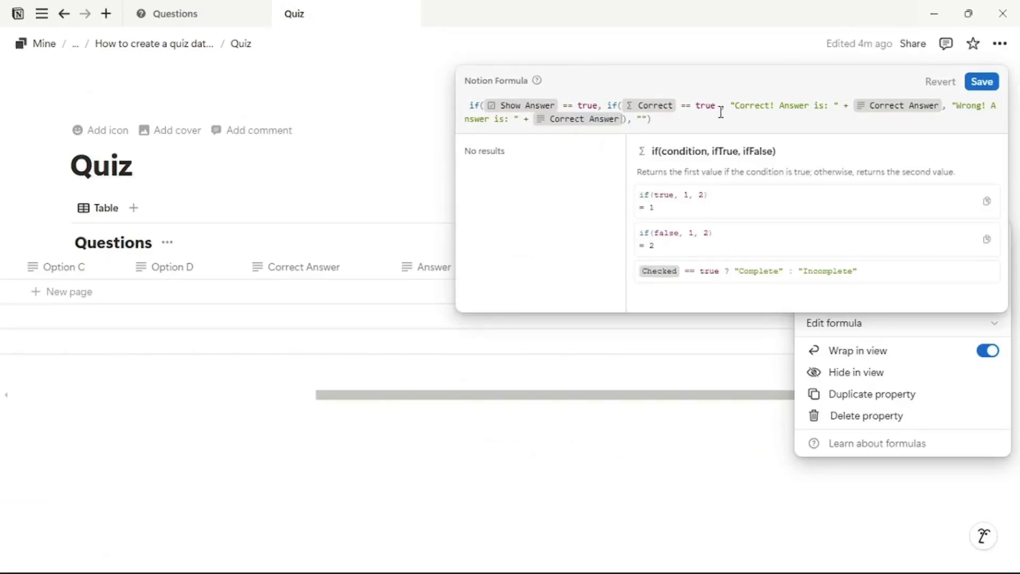
left_click(982, 81)
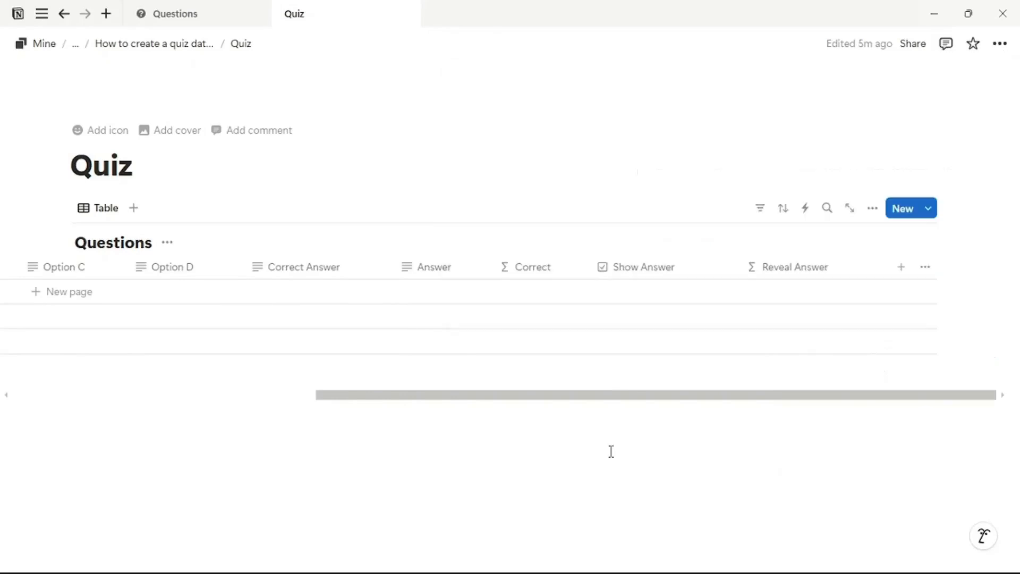
Step: Add a button property named A to the Questions table
left_click(900, 272)
scroll(927, 412, "down", 8)
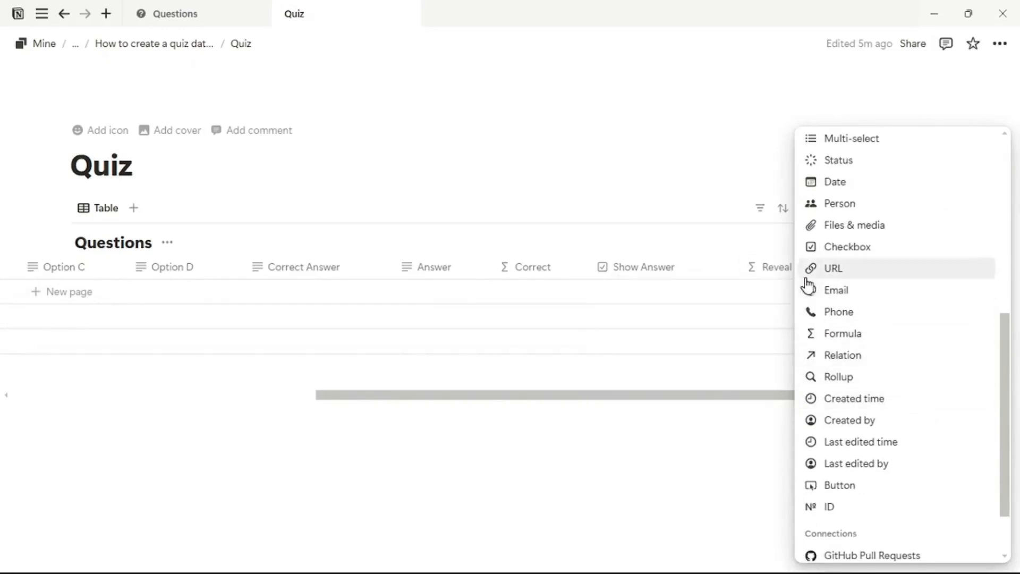
left_click(864, 485)
type("A")
Step: Configure button A's automation to edit this page's Answer property to the value A, and save it
left_click(877, 325)
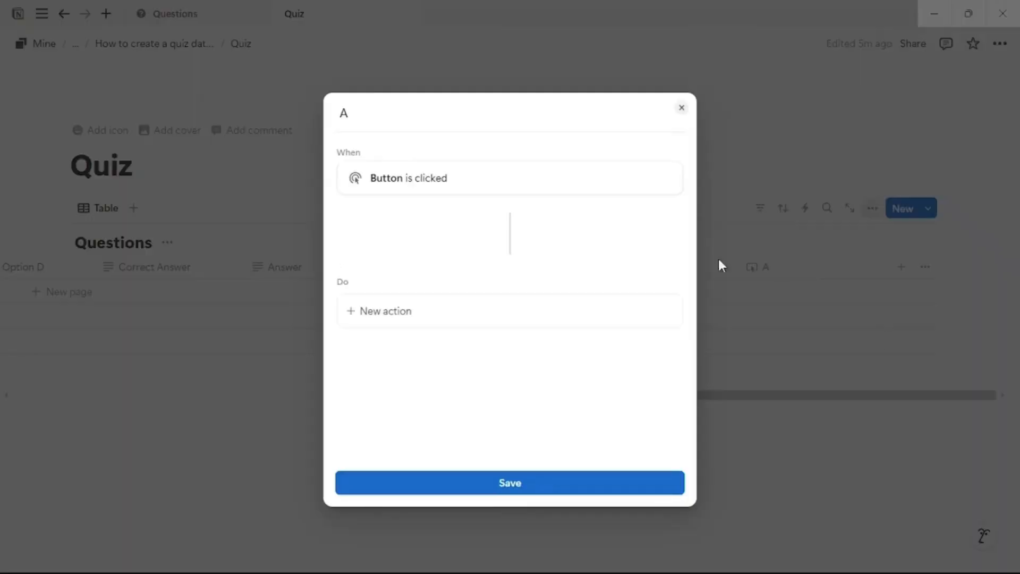
left_click(451, 311)
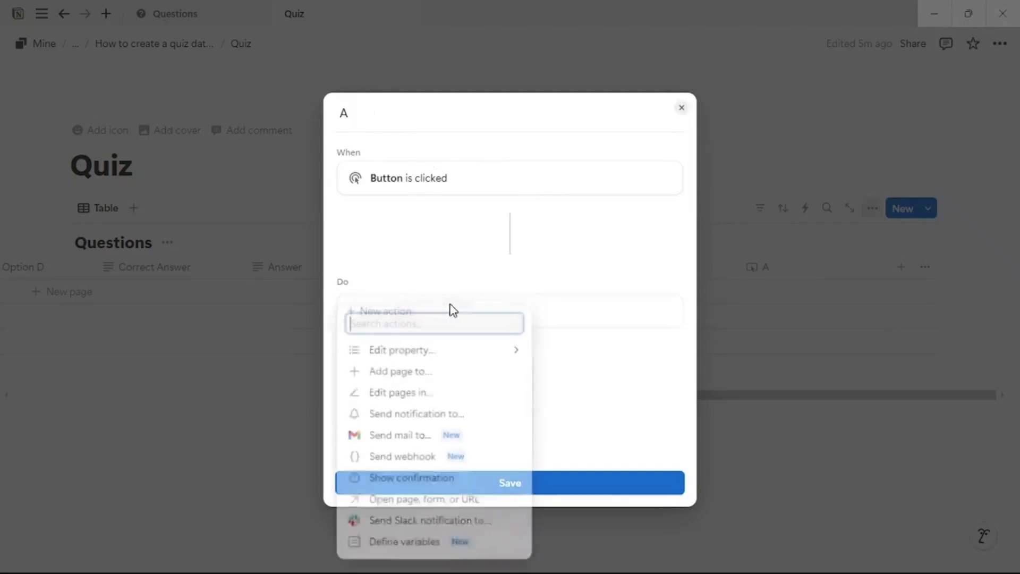
left_click(428, 353)
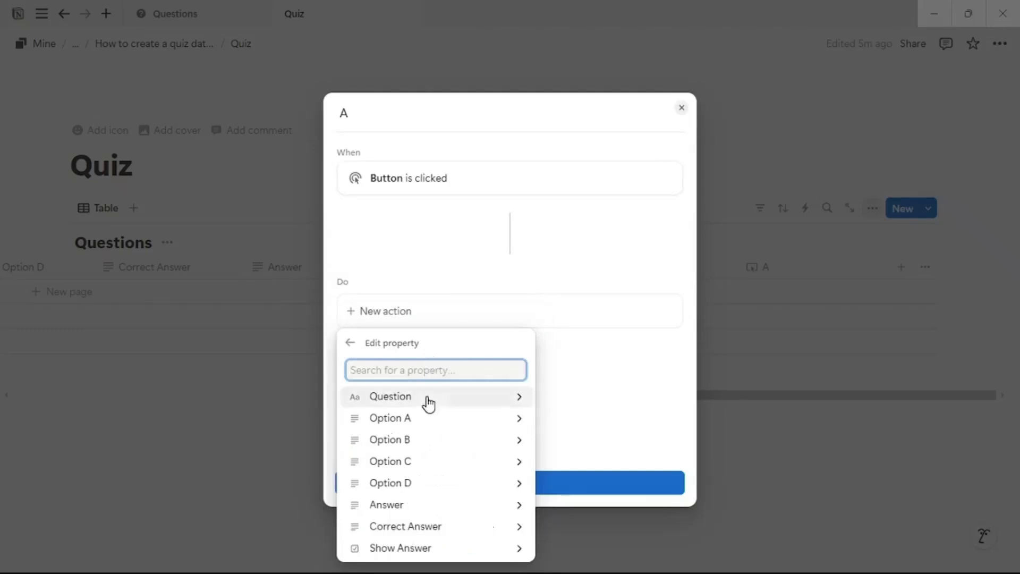
left_click(430, 511)
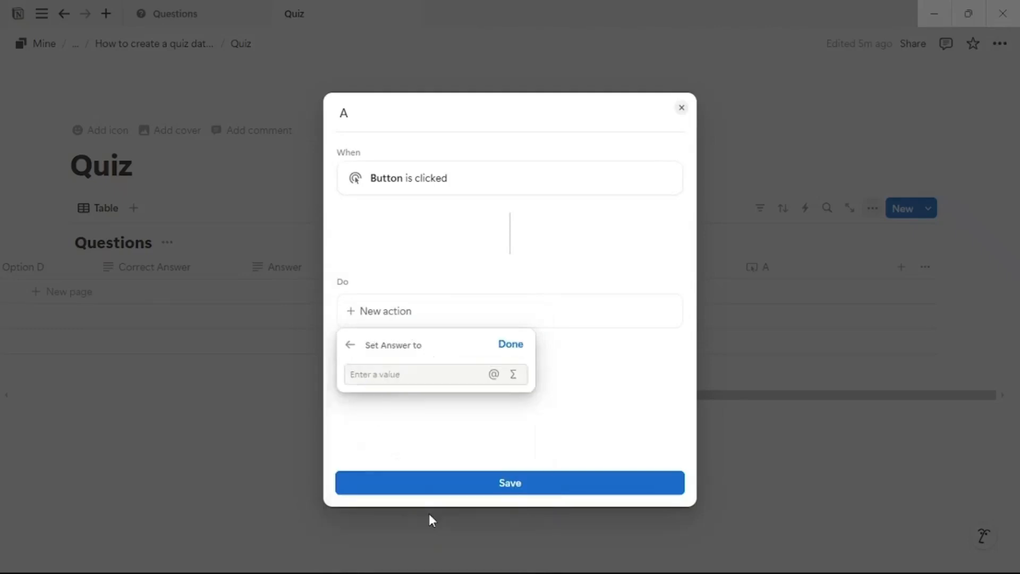
left_click(389, 378)
type("A")
left_click(510, 344)
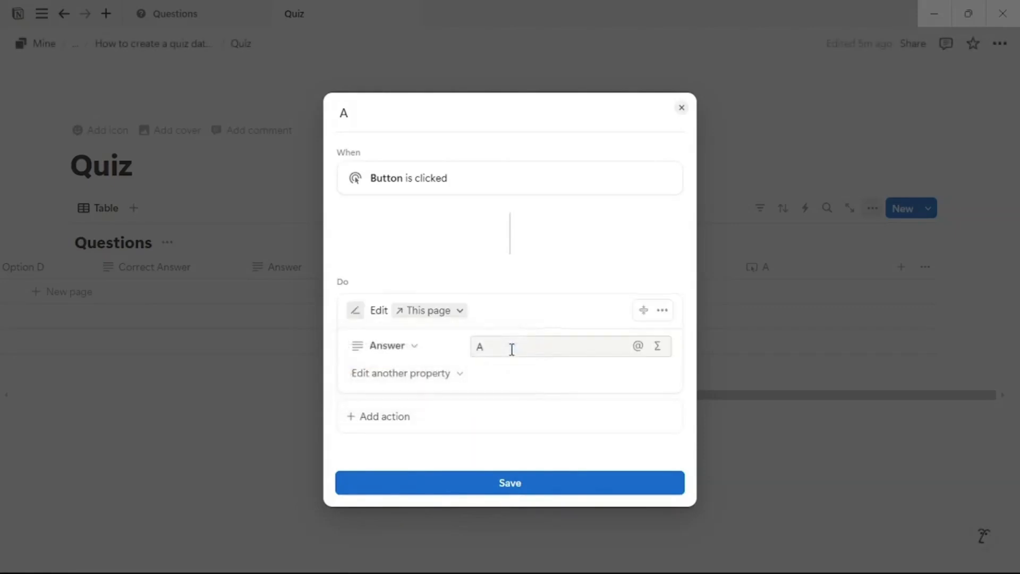
left_click(506, 482)
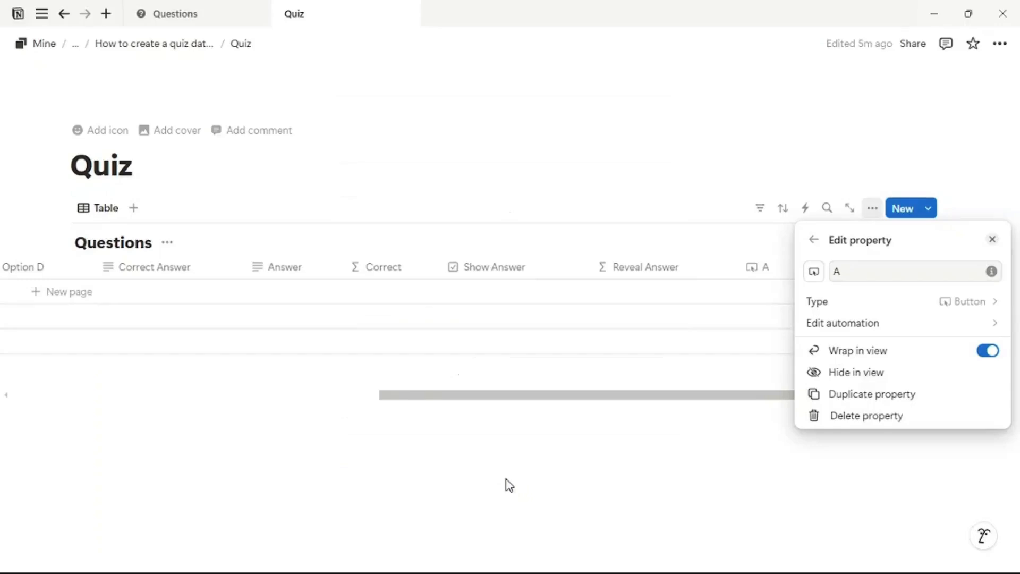
left_click(850, 324)
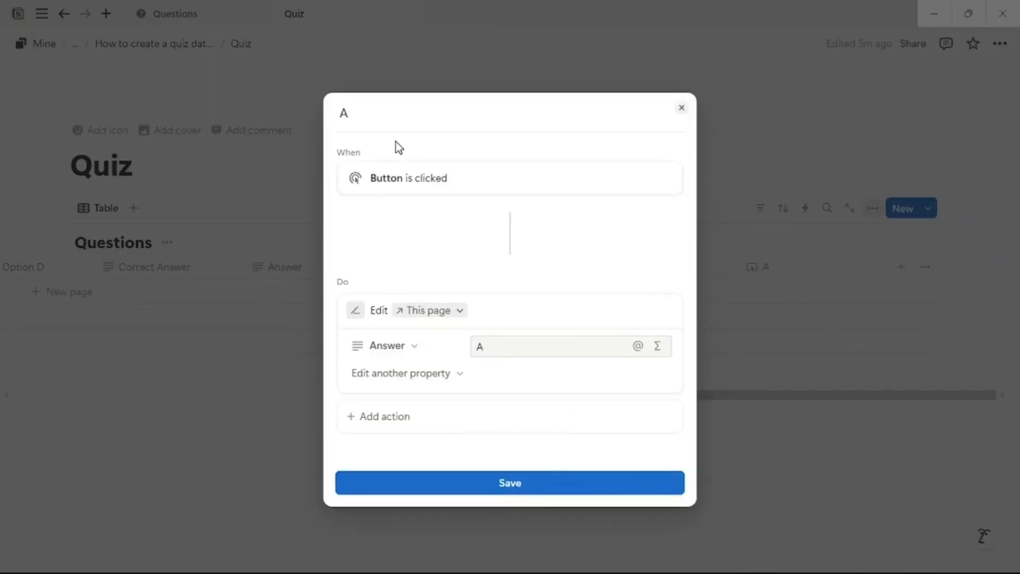
left_click(540, 487)
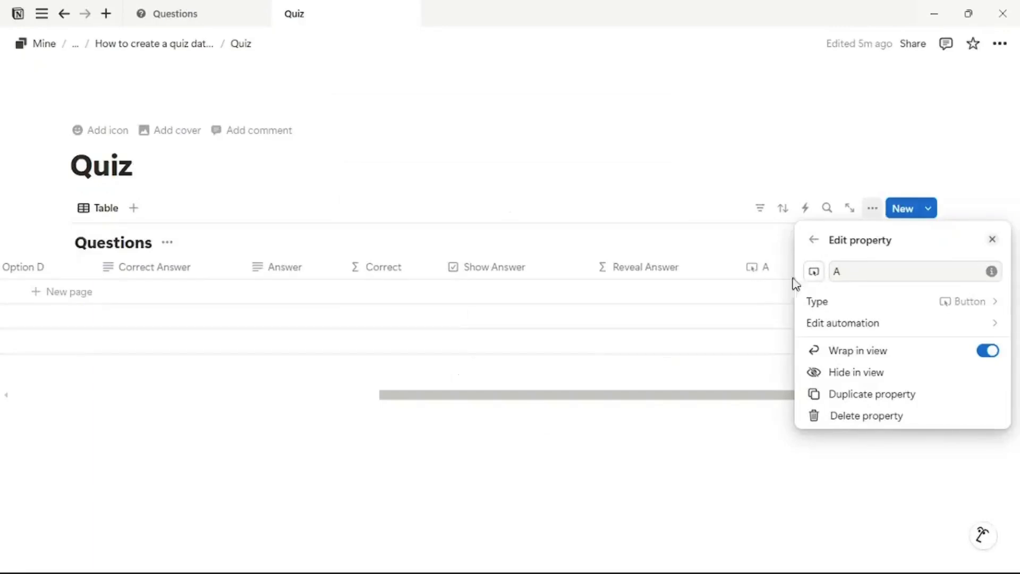
Step: Duplicate the A button property and rename the copy B
left_click(895, 398)
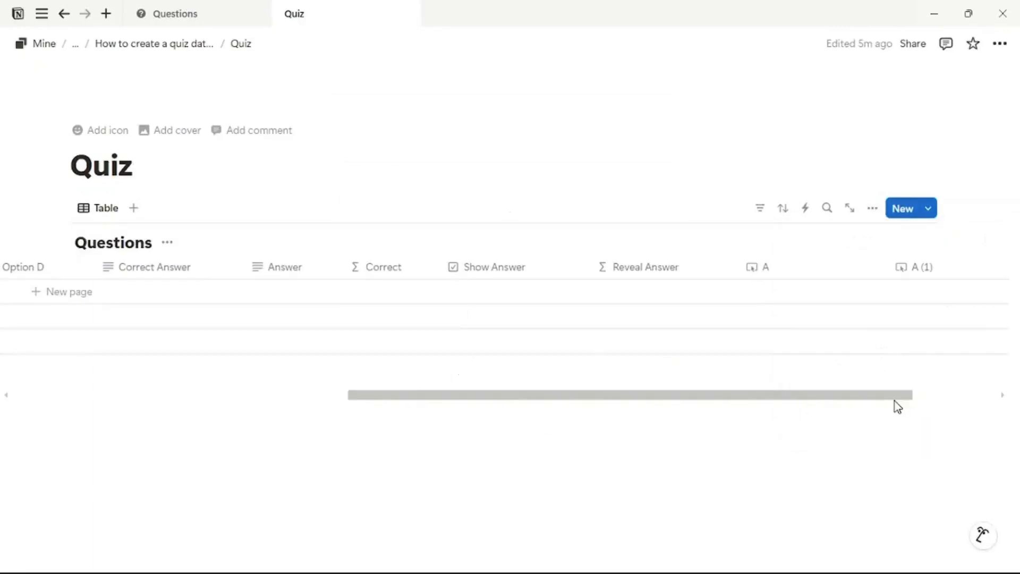
left_click(917, 272)
left_click_drag(914, 295, 882, 296)
type("B")
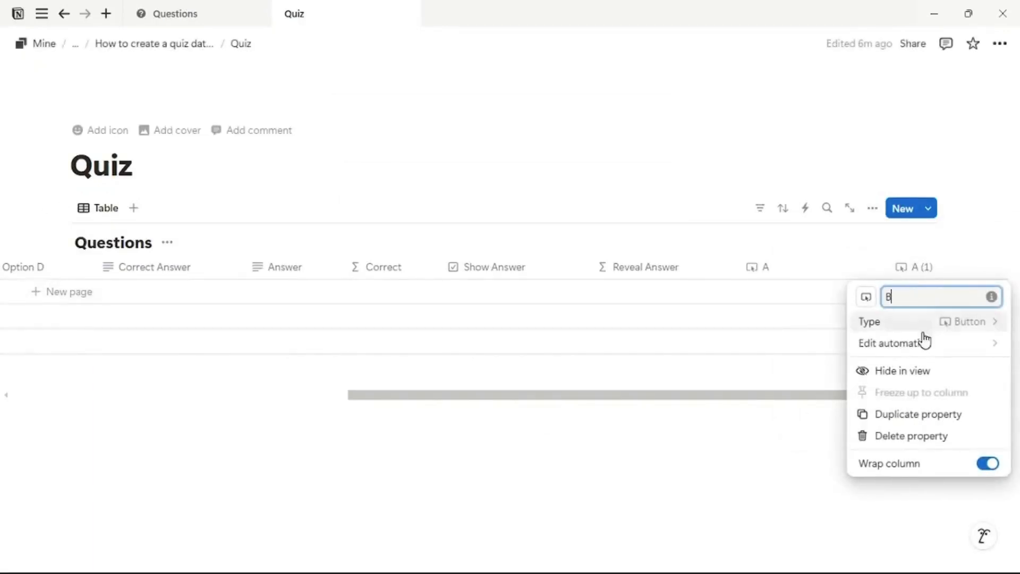
Step: Change button B's automation so that it sets the Answer property to B, and save it
left_click(903, 342)
left_click(484, 350)
double_click(481, 348)
type("B")
left_click(531, 483)
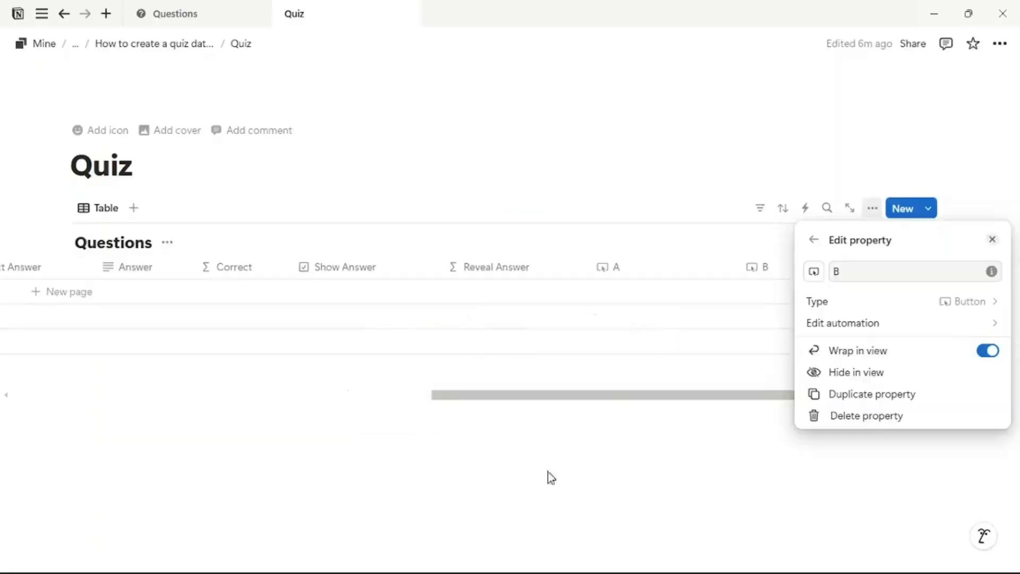
Step: Duplicate the B button property, then label the copy's automation C and make it set Answer to C
left_click(871, 393)
left_click(907, 270)
left_click(903, 343)
key("ctrl+a")
type("C")
double_click(481, 346)
type("C")
left_click(519, 484)
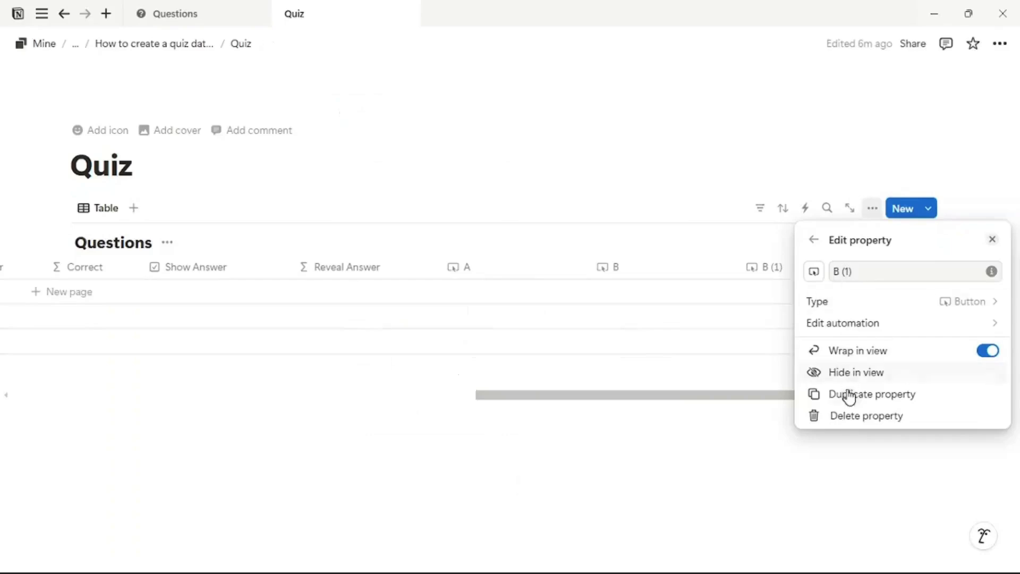
left_click(905, 332)
left_click(533, 483)
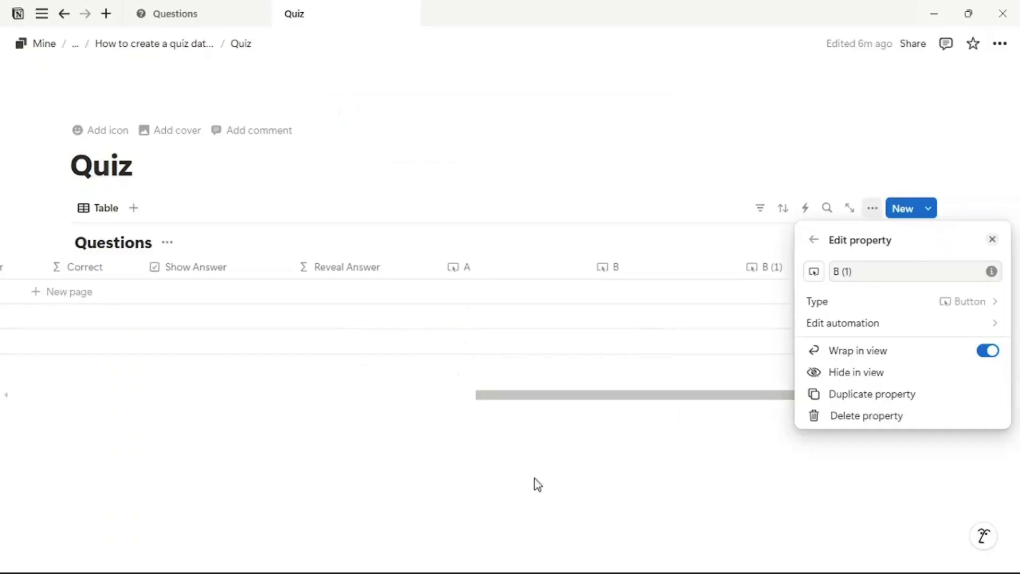
Step: Rename the third button property C and duplicate it to get a fourth button property
left_click(858, 393)
left_click(838, 271)
key("ctrl+a")
type("C")
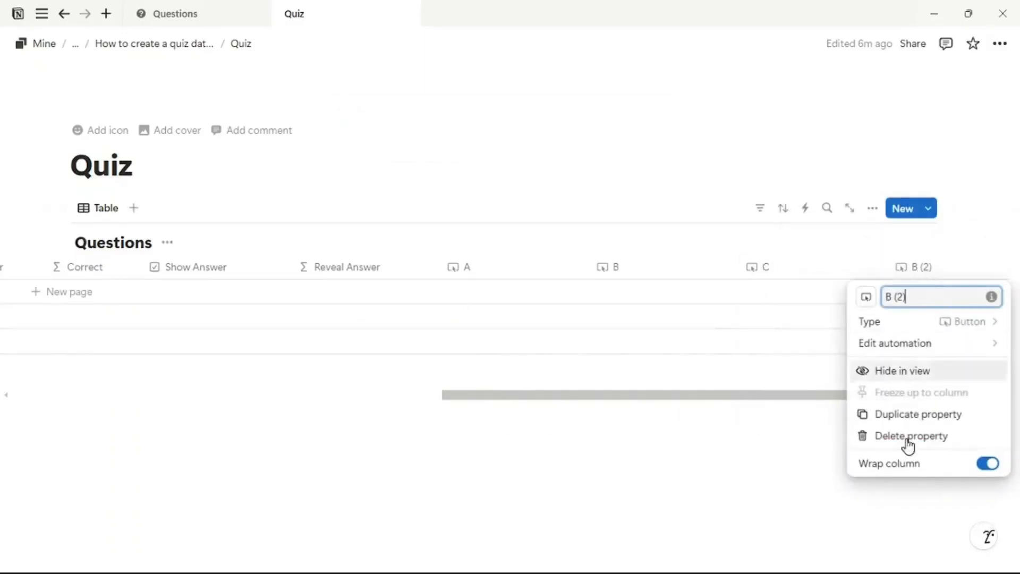
Step: Label the fourth button's automation D, make it set Answer to D, and save it
left_click(908, 346)
double_click(344, 113)
type("D")
double_click(500, 346)
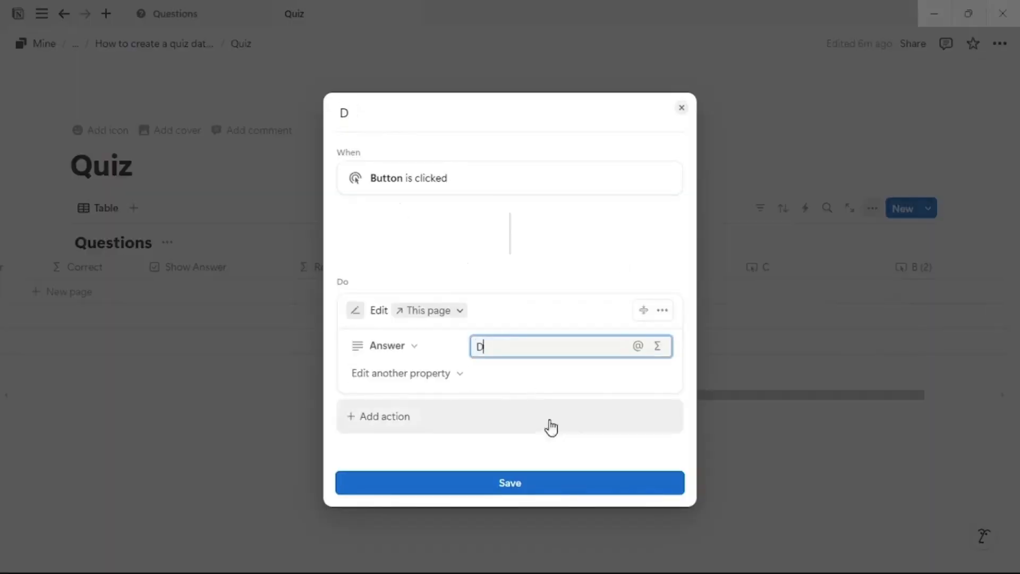
left_click(533, 482)
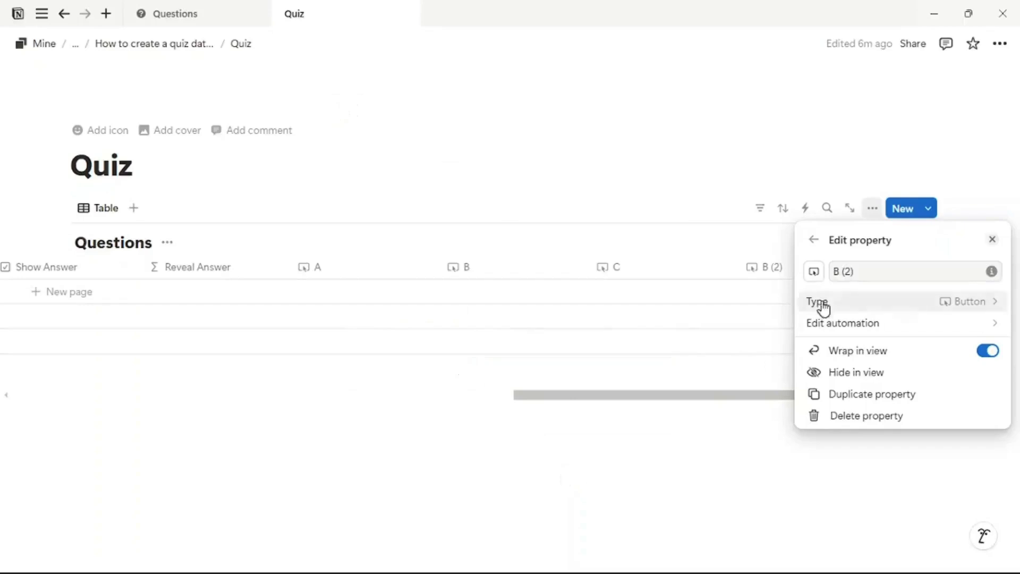
Step: Rename the fourth button property D
left_click(833, 272)
key("ctrl+a")
type("D")
left_click(742, 462)
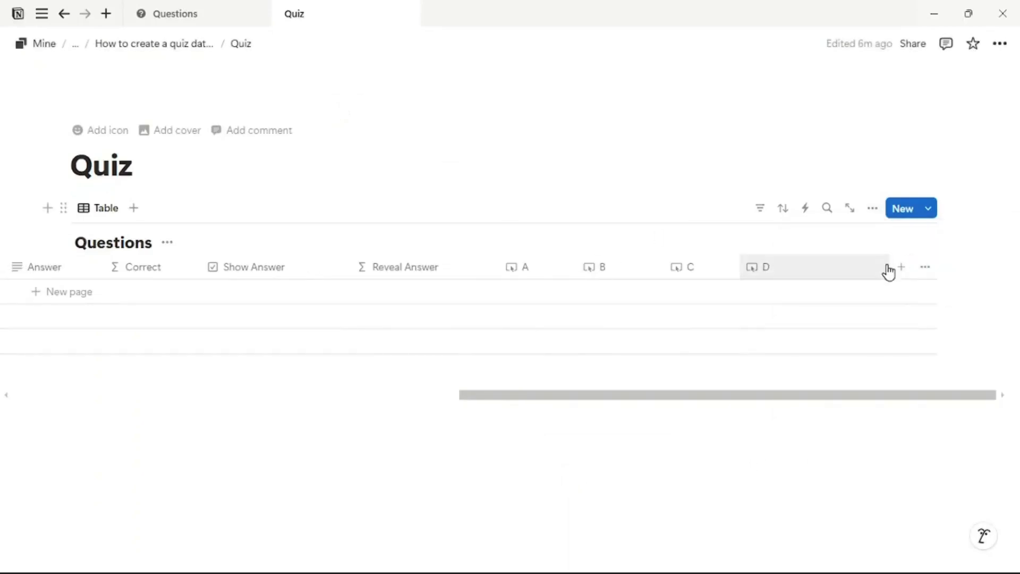
Step: Narrow the D button property's column in the Questions table
left_click_drag(888, 267, 814, 272)
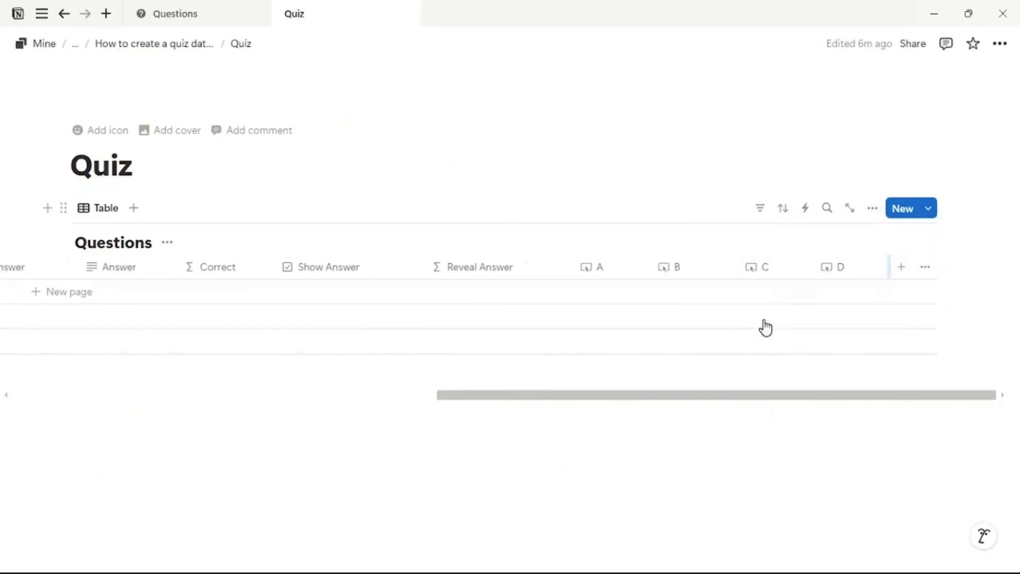
left_click_drag(704, 394, 253, 422)
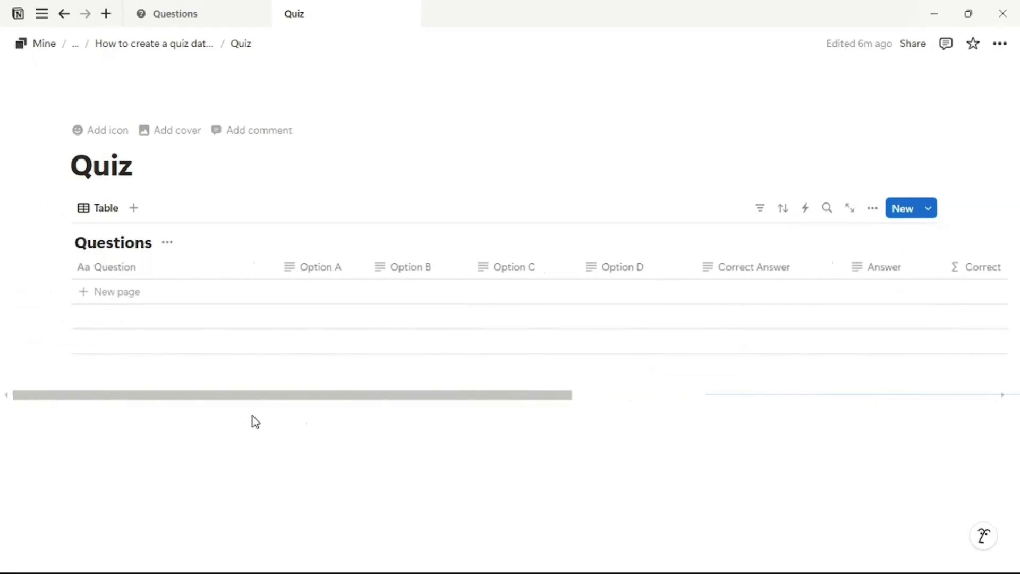
left_click(215, 454)
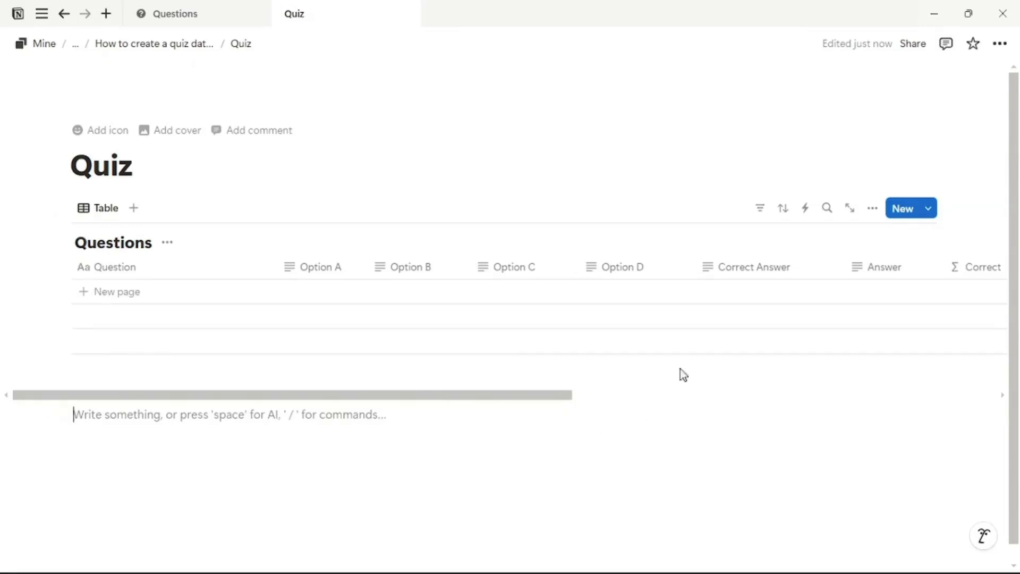
Step: Create a new template for the Questions database and prefill Option A with "A." and Option B with "B."
left_click(929, 211)
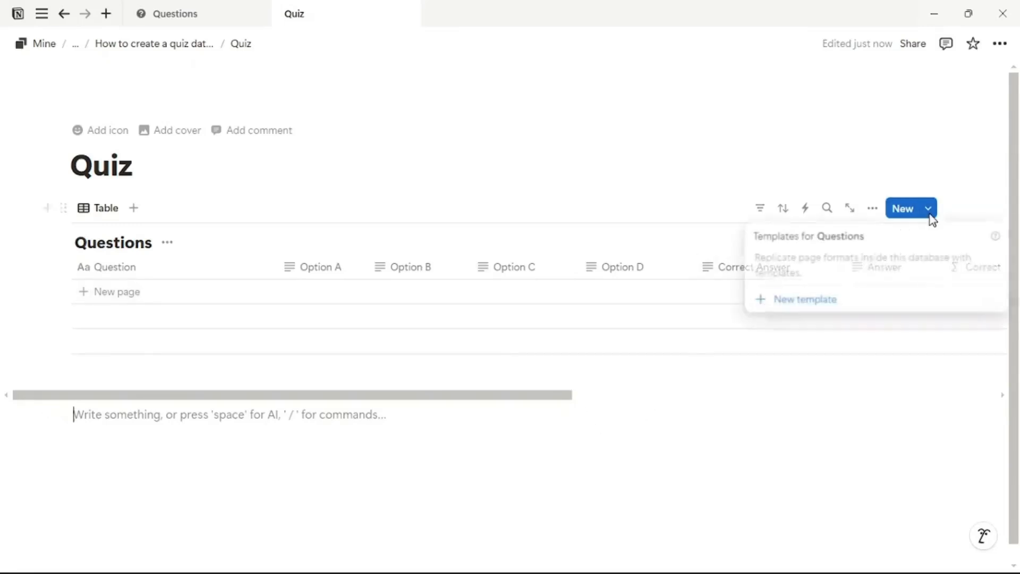
left_click(889, 303)
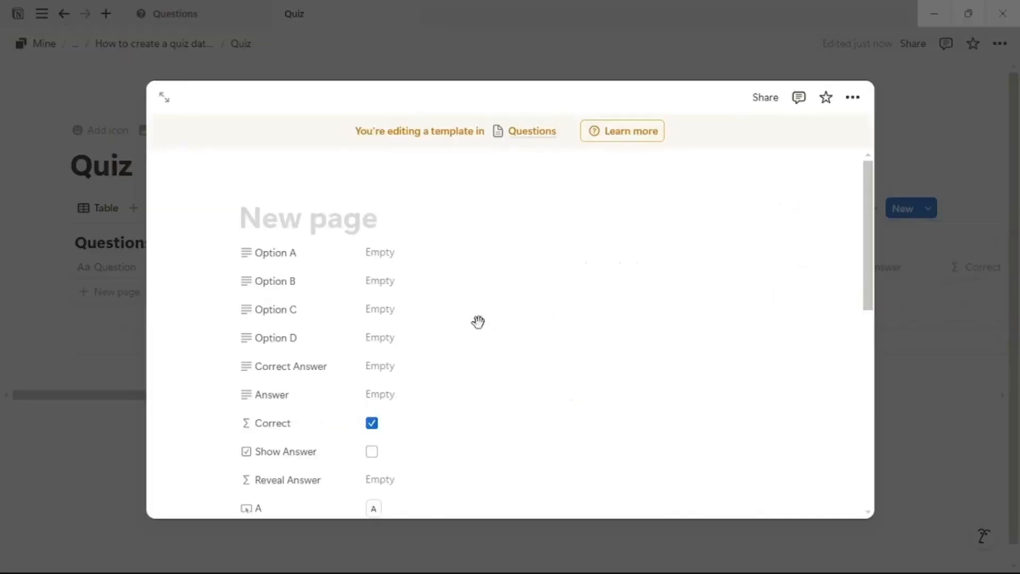
left_click(398, 253)
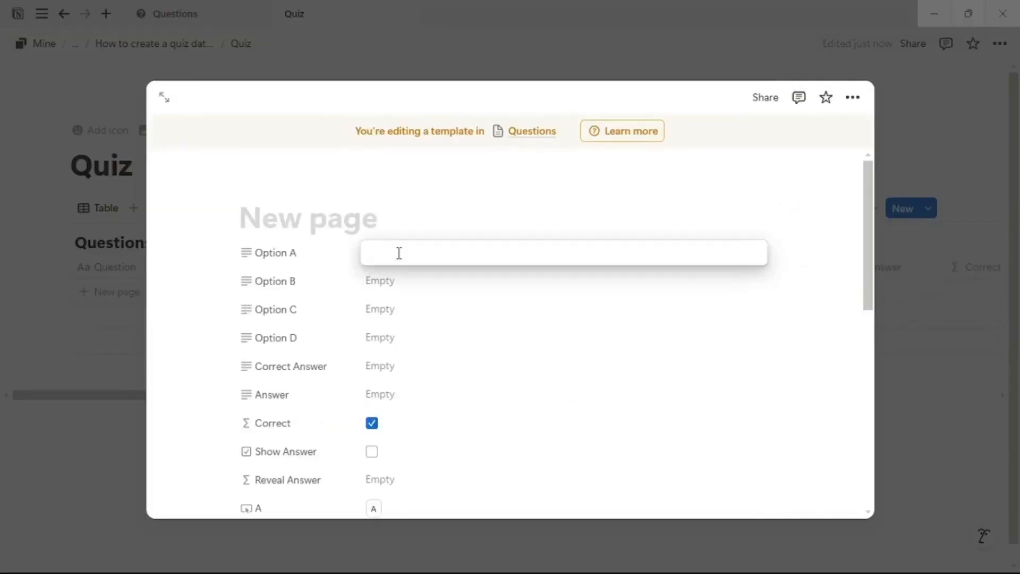
type("A.")
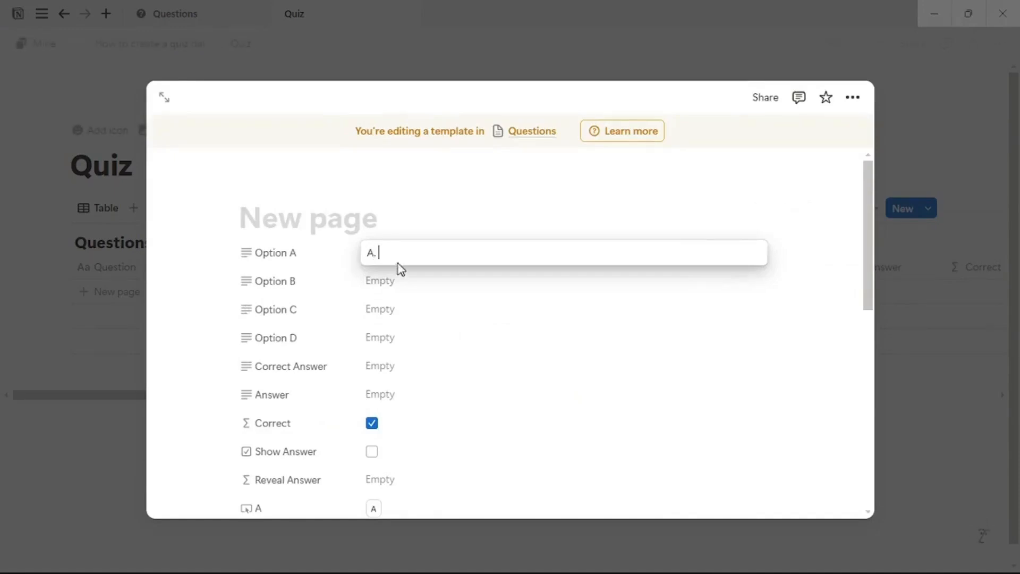
left_click(402, 280)
left_click(403, 279)
type("B.")
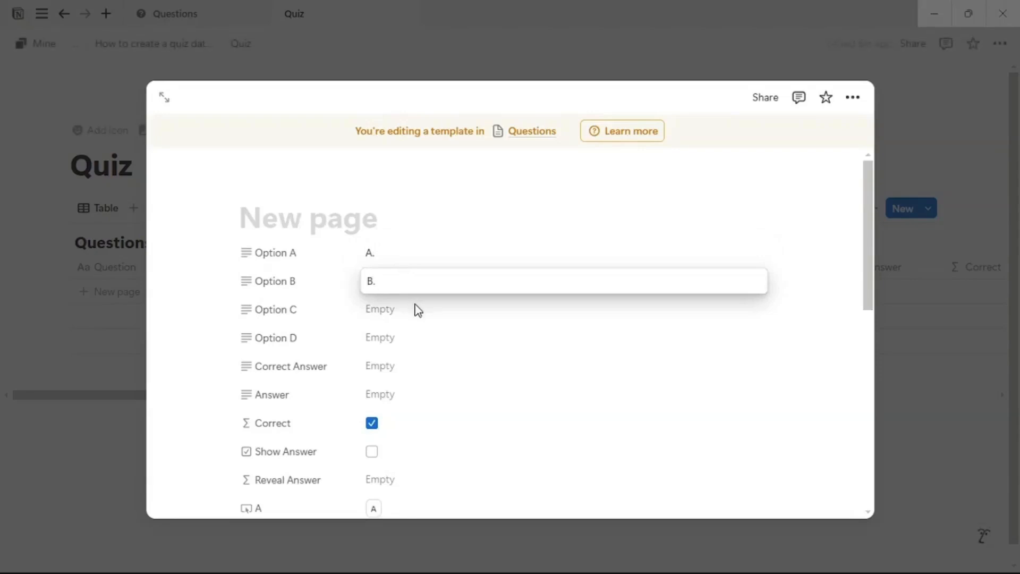
Step: Prefill the template's Option C with "C." and Option D with "D.", and close the template
left_click(414, 309)
left_click(416, 303)
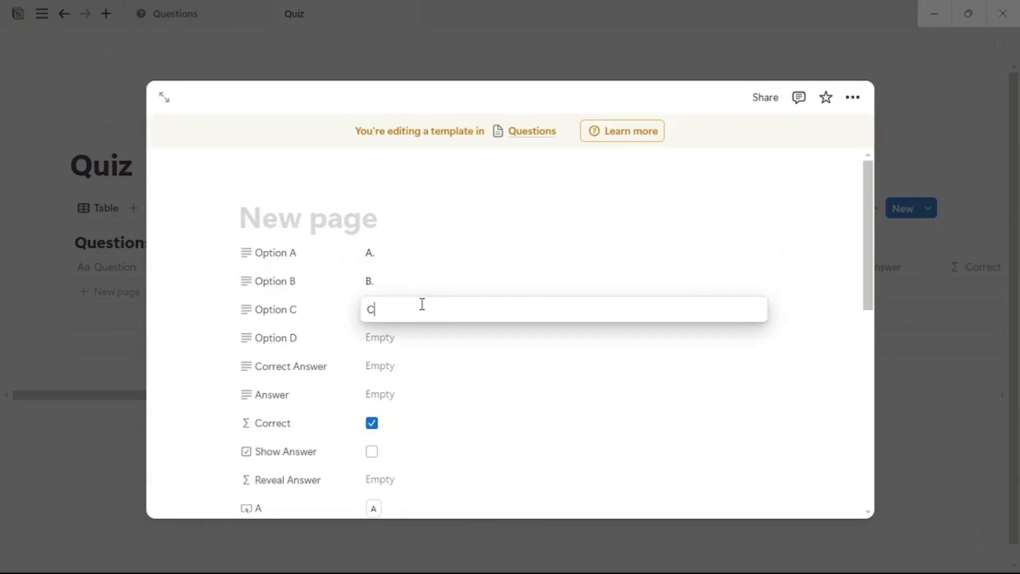
type("C.")
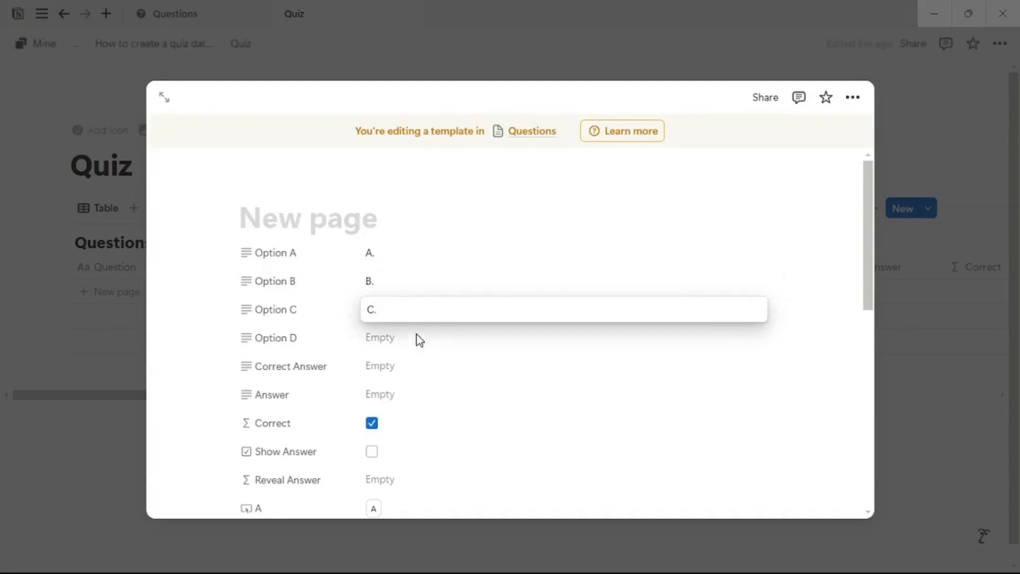
left_click(417, 336)
left_click(418, 336)
type("D.")
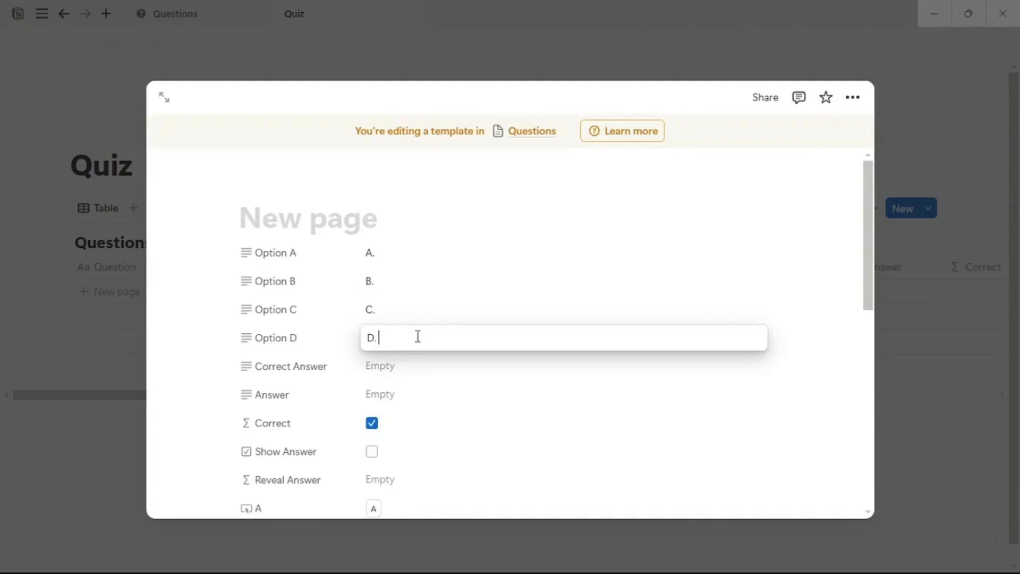
left_click(932, 458)
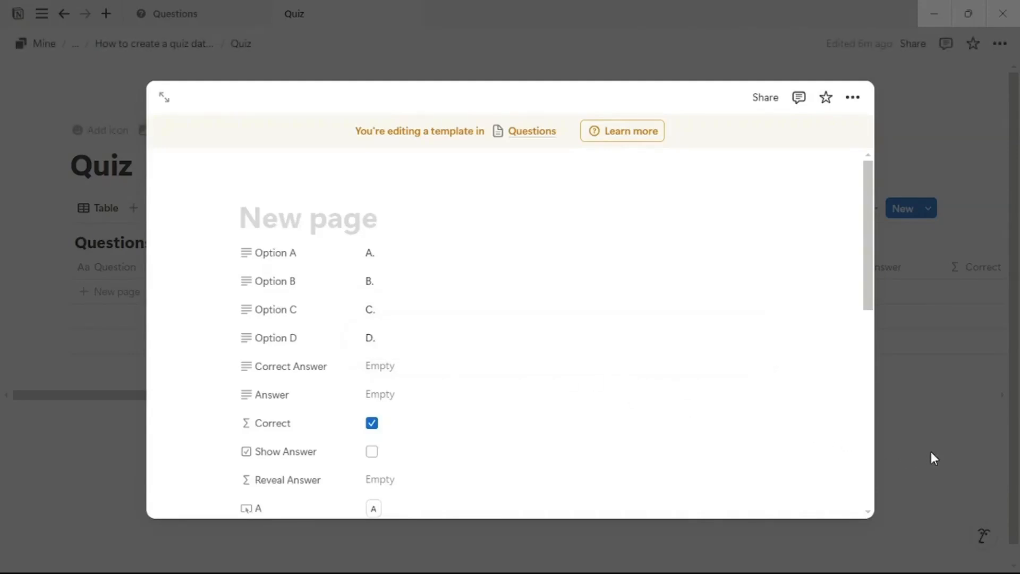
left_click(933, 458)
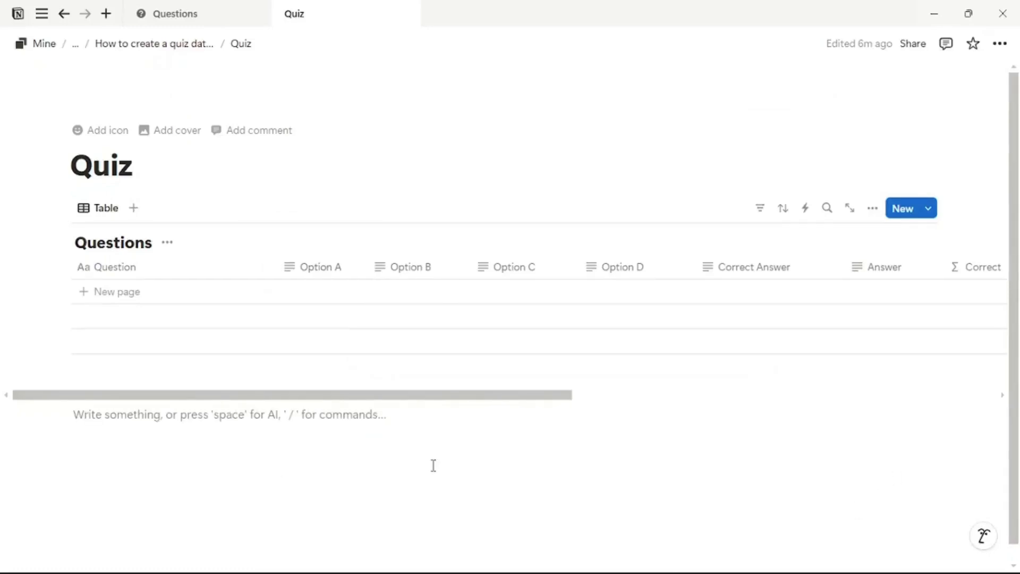
Step: Add a new table-view database below the Questions table and name it Quiz
type("/TAB")
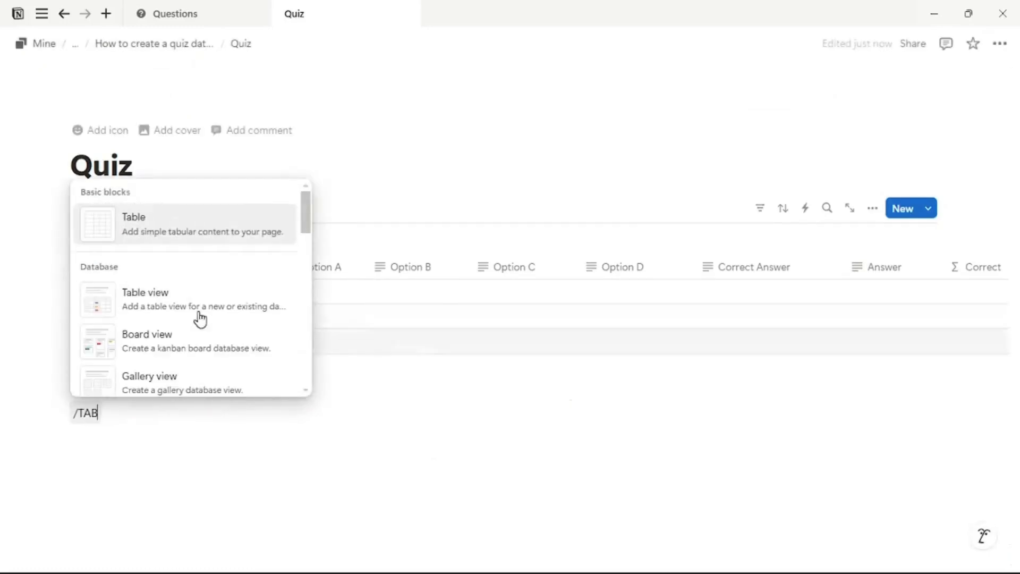
left_click(200, 319)
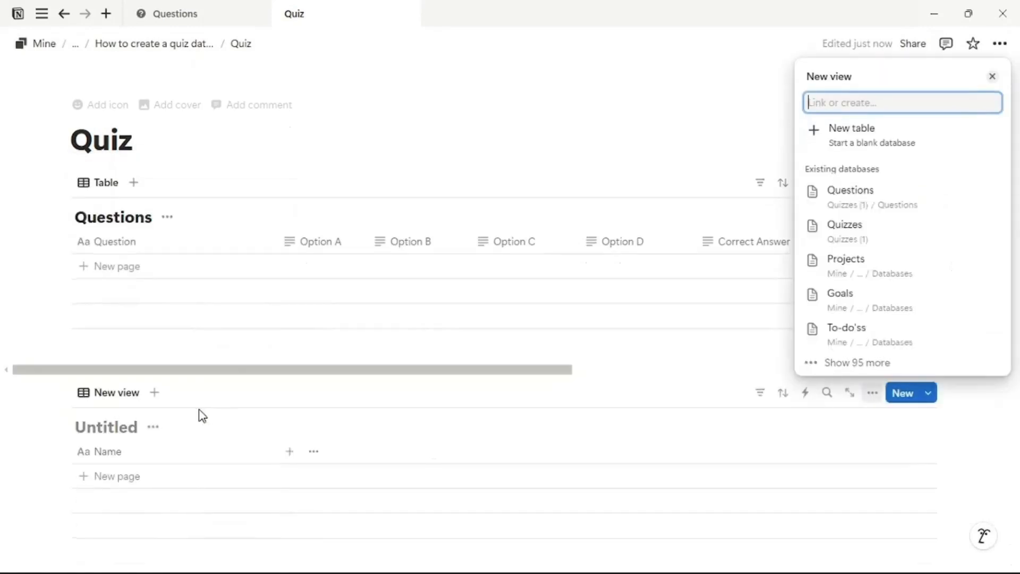
left_click(116, 428)
type("qui")
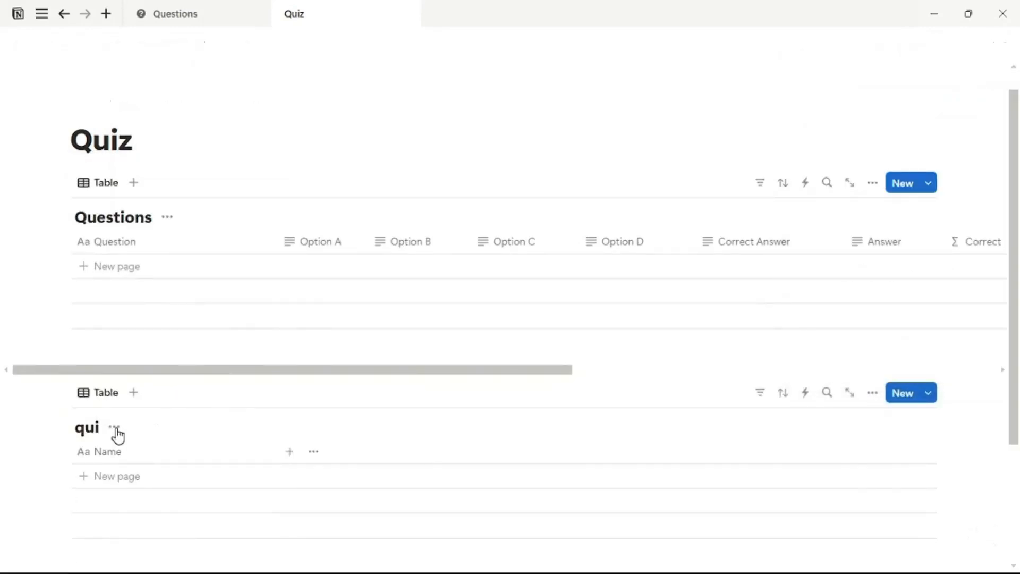
key("BackSpace")
key("BackSpace")
type("Quiz")
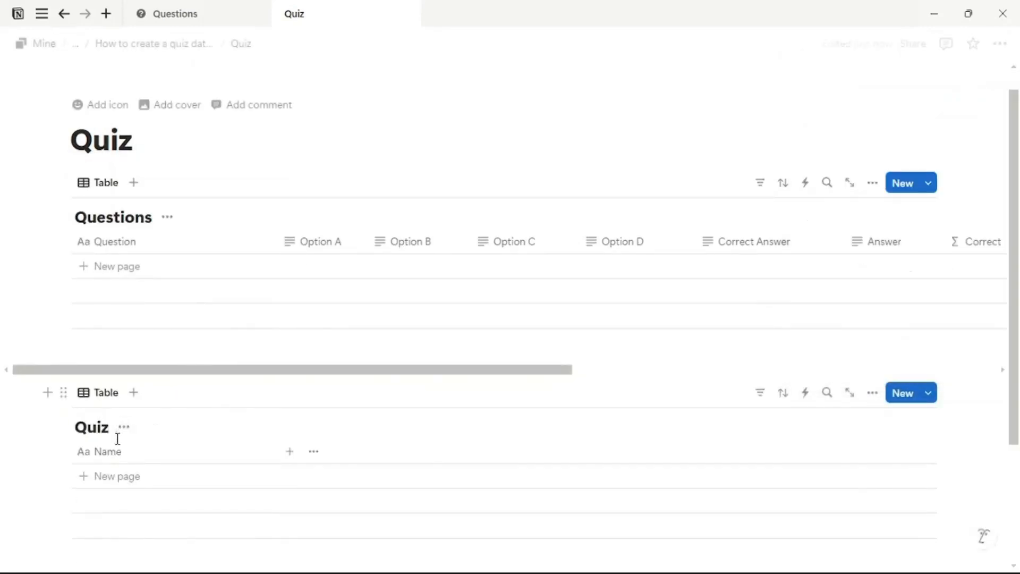
Step: Add a two-way relation property from the Quiz database to the Questions database located on this Quiz page
scroll(296, 348, "down", 2)
left_click(294, 348)
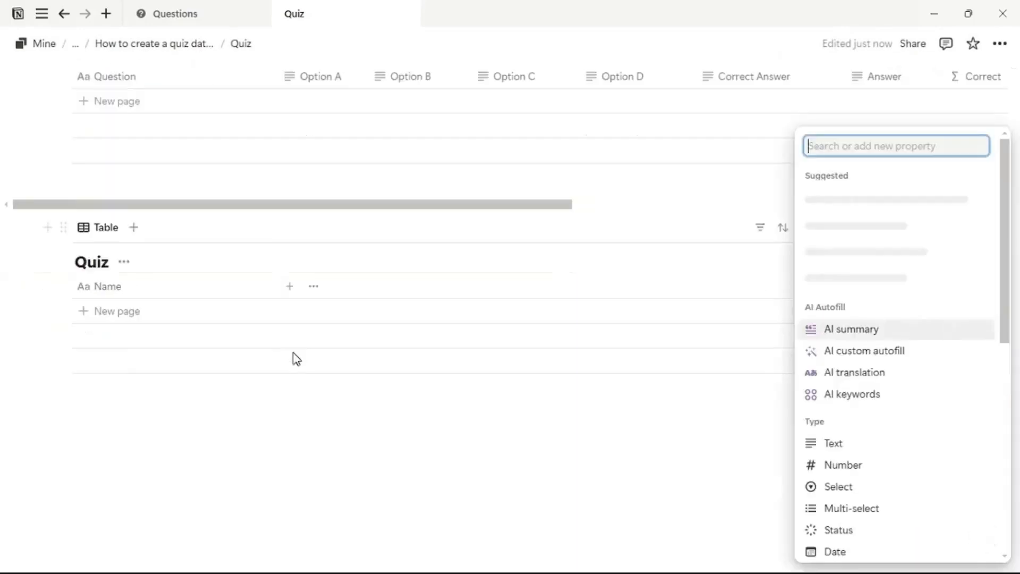
scroll(900, 480, "down", 4)
left_click(860, 526)
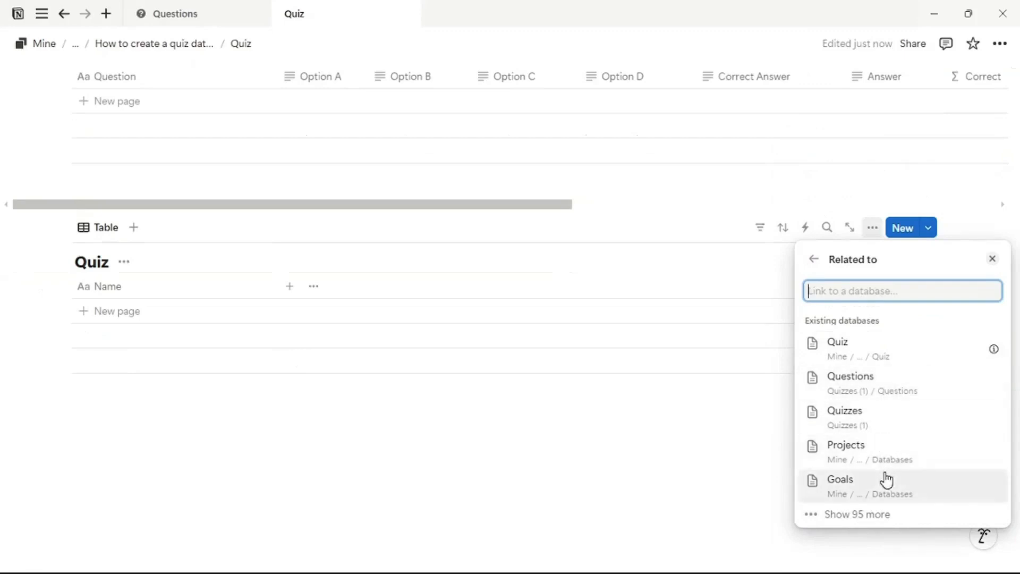
type("quest")
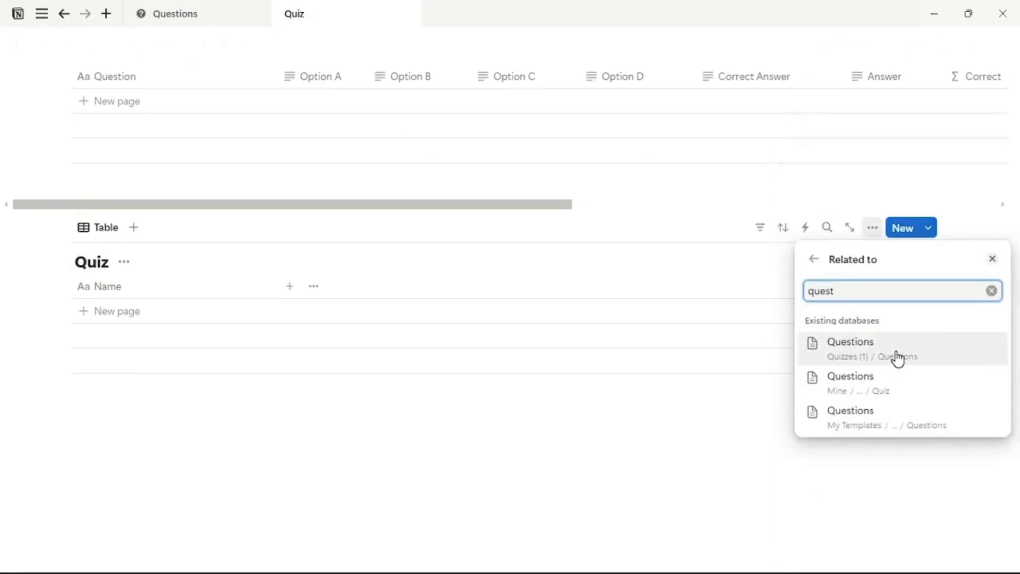
left_click(893, 394)
left_click(985, 353)
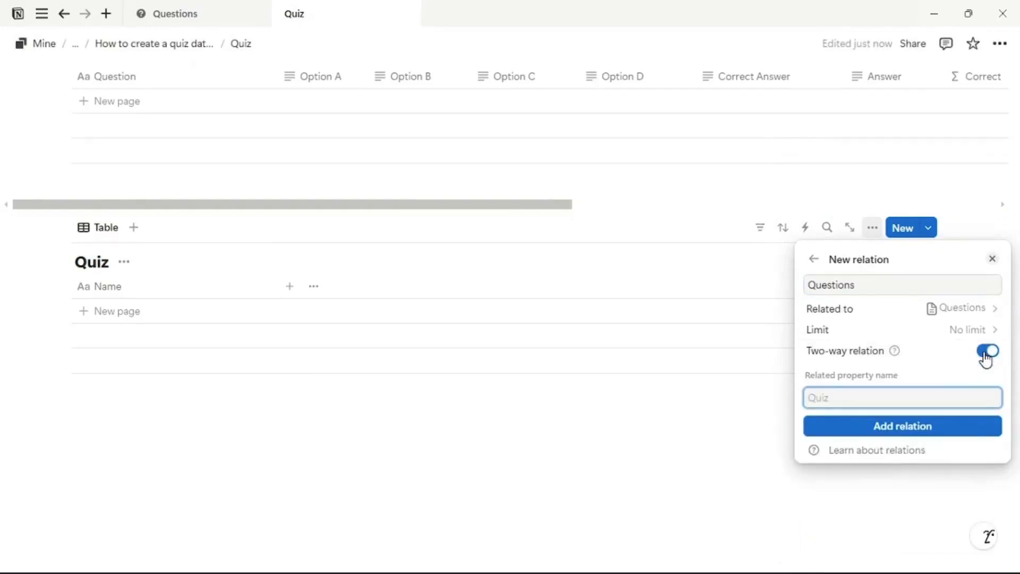
left_click(906, 431)
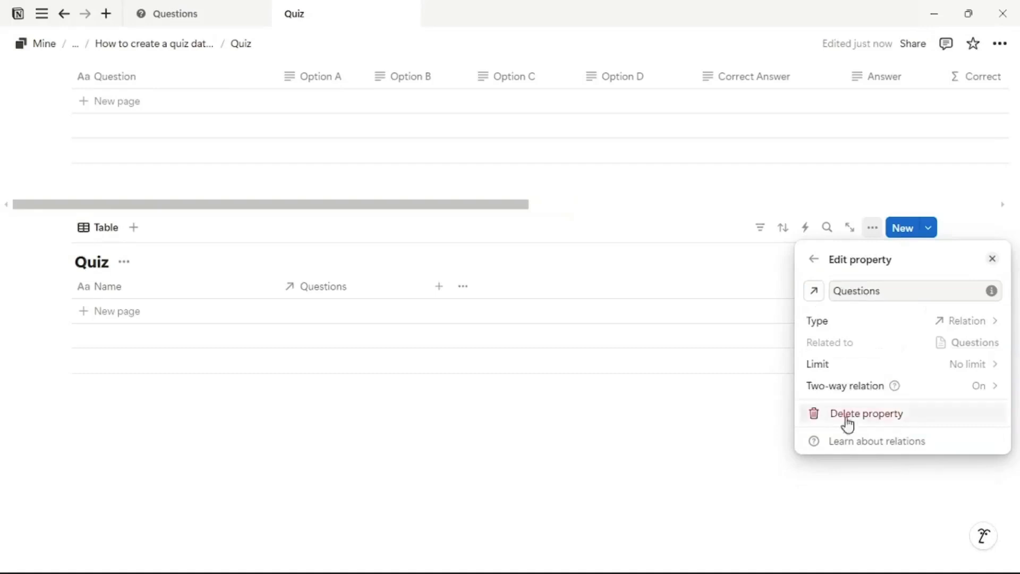
left_click(714, 414)
Step: Add a rollup property named Score to the Quiz table, using the Questions relation and its Correct property
left_click(440, 290)
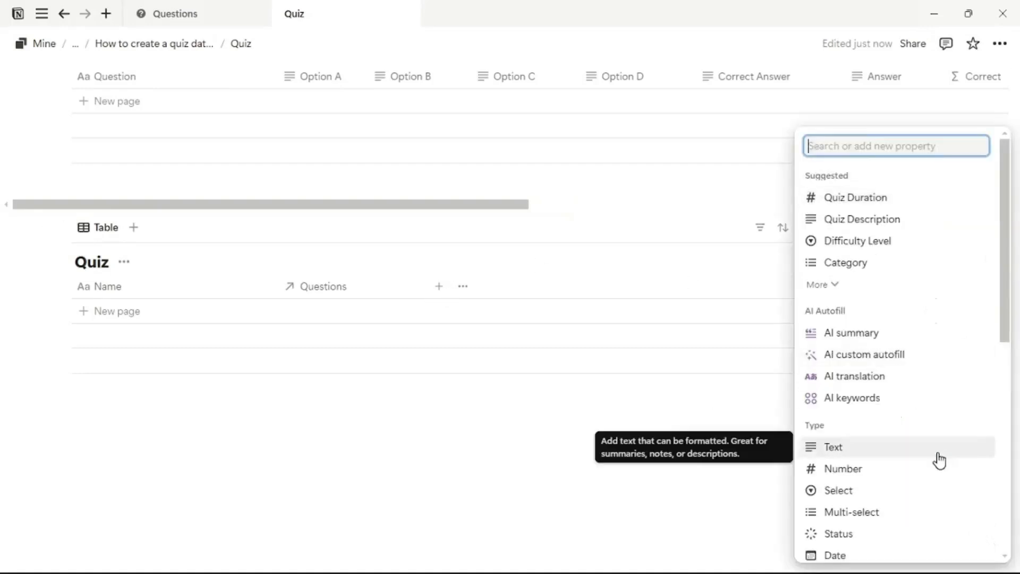
scroll(939, 460, "down", 6)
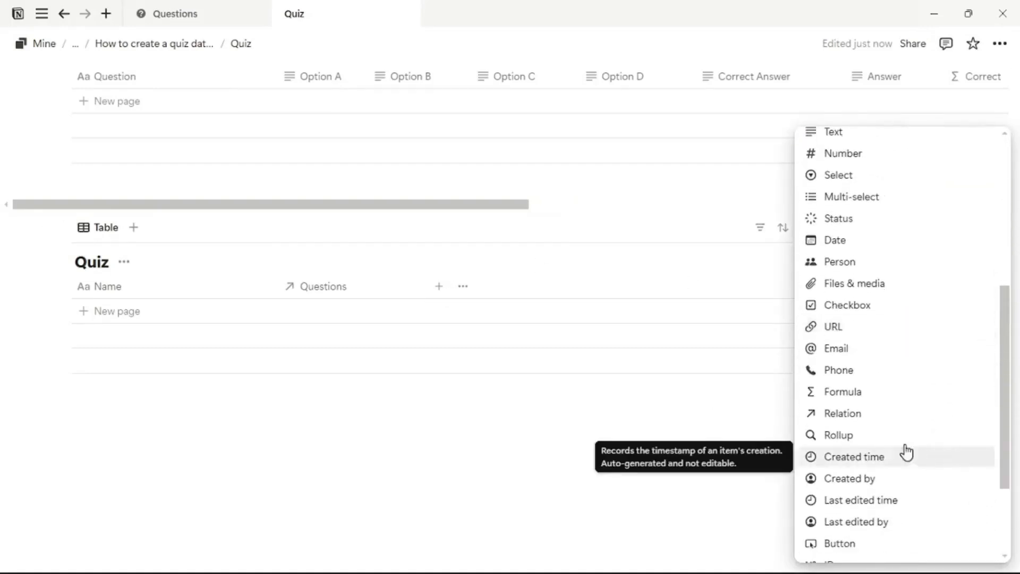
left_click(893, 437)
type("Scor")
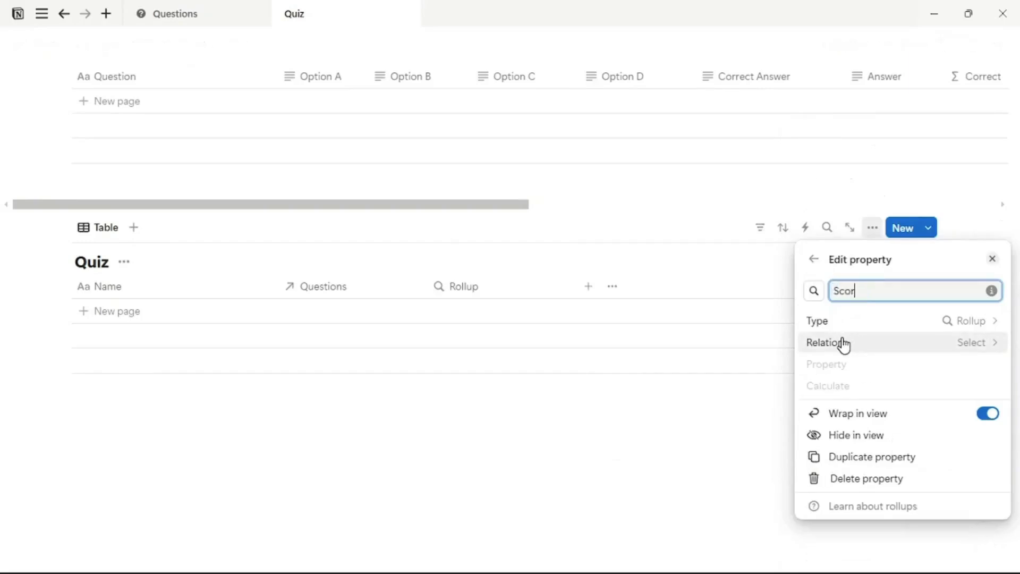
left_click(954, 347)
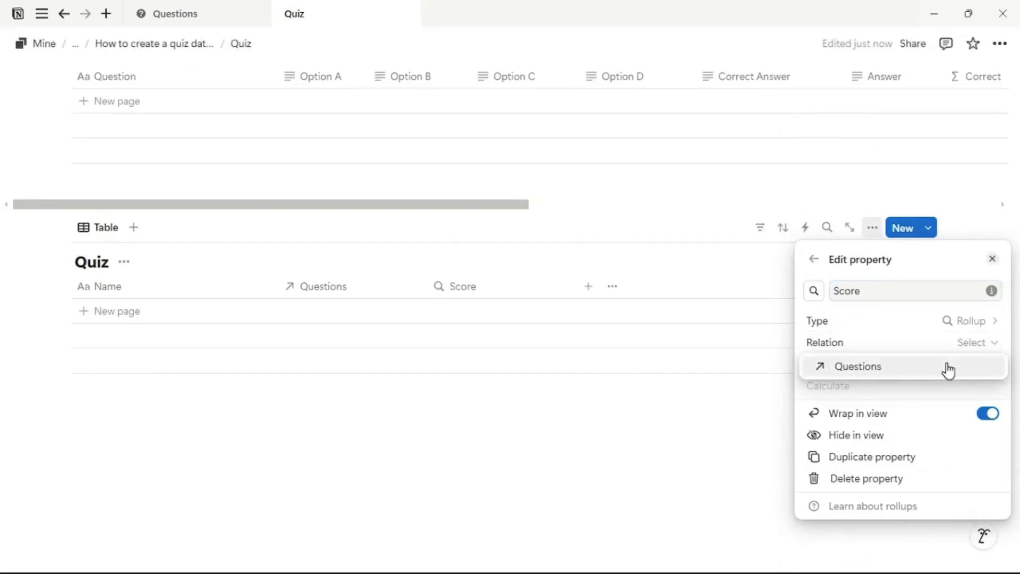
left_click(948, 367)
left_click(949, 366)
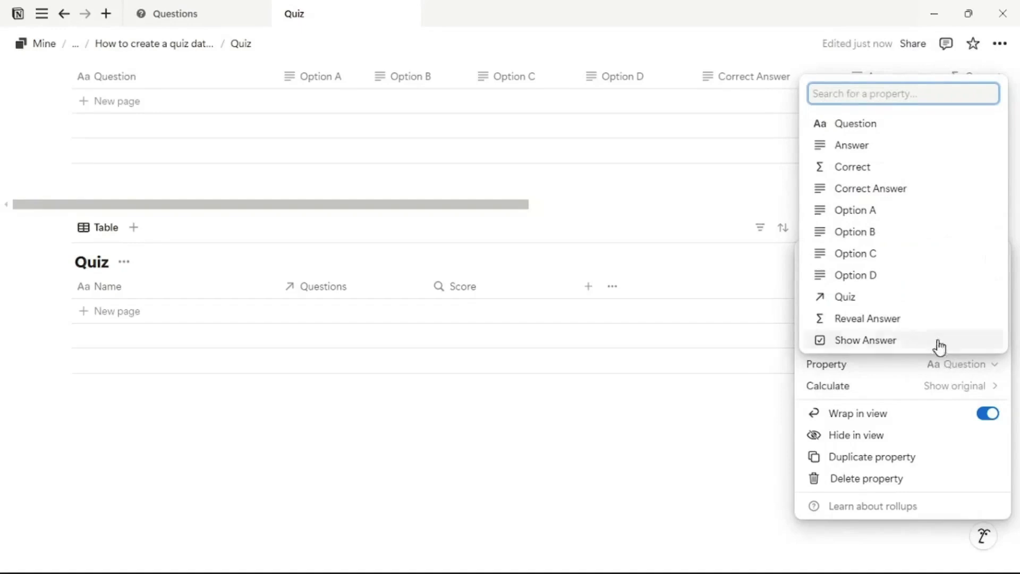
left_click(907, 174)
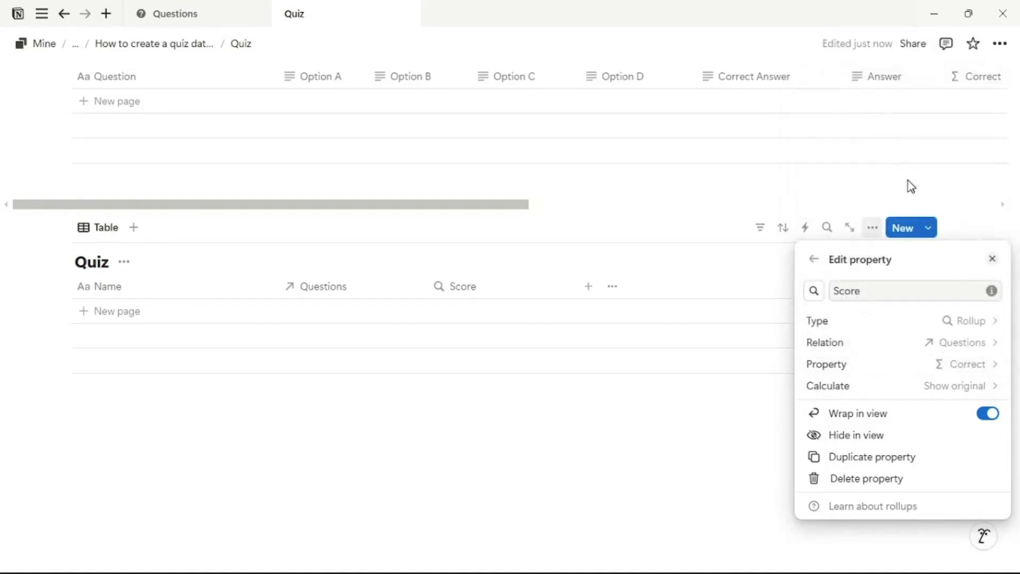
Step: Set the Score rollup's calculation to Percent checked
left_click(950, 387)
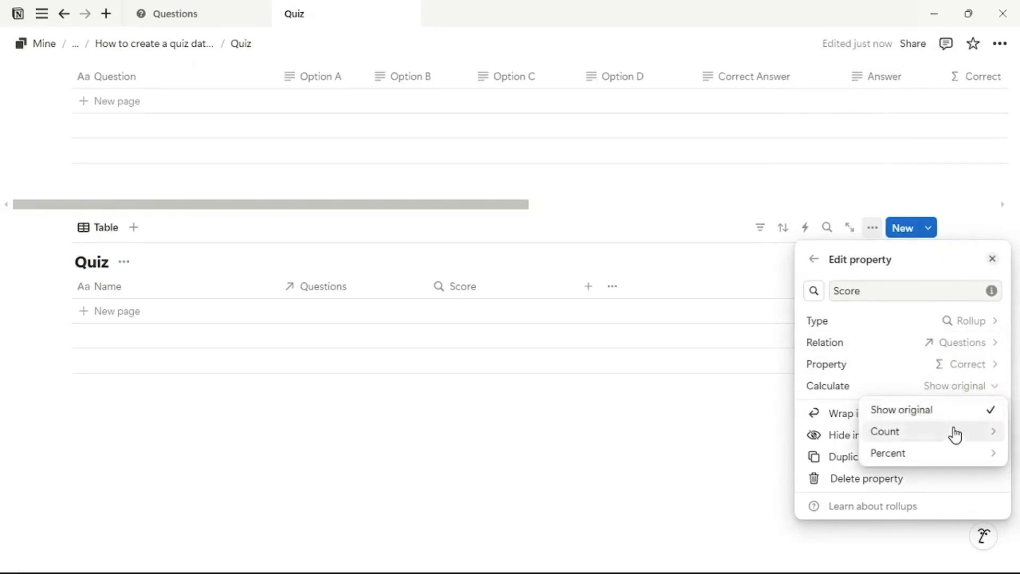
mouse_move(954, 430)
left_click(846, 441)
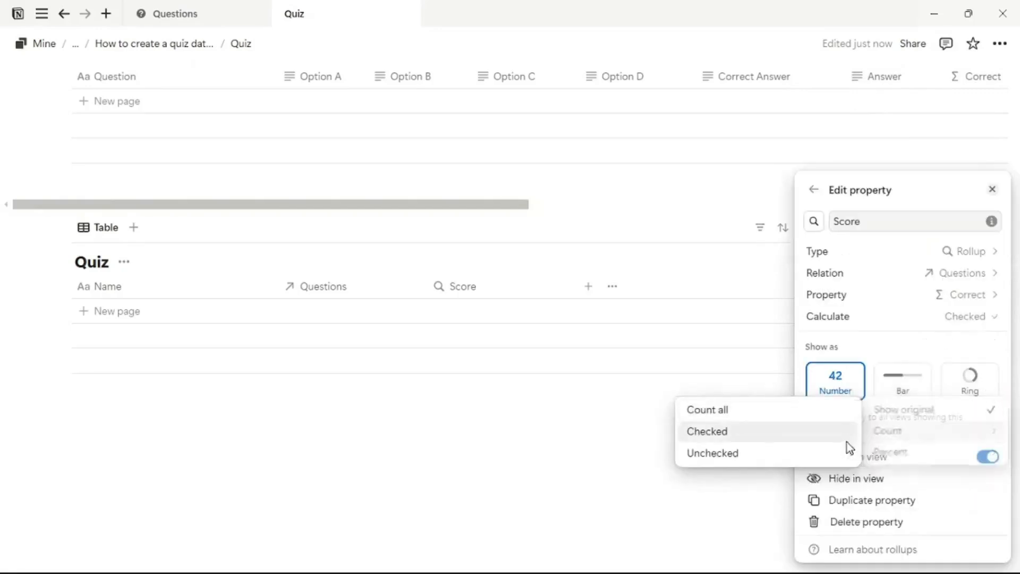
left_click(970, 322)
mouse_move(971, 383)
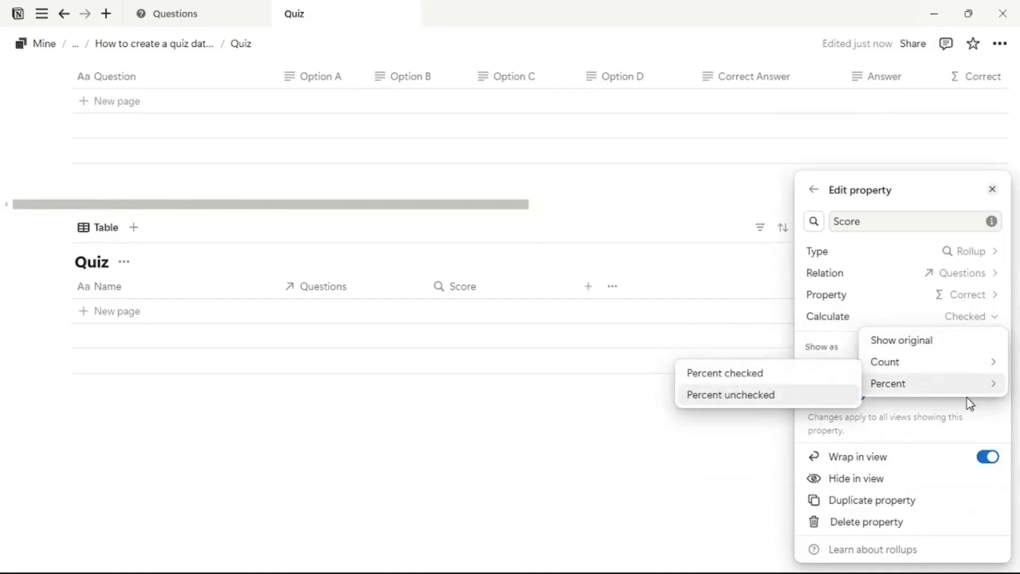
left_click(795, 381)
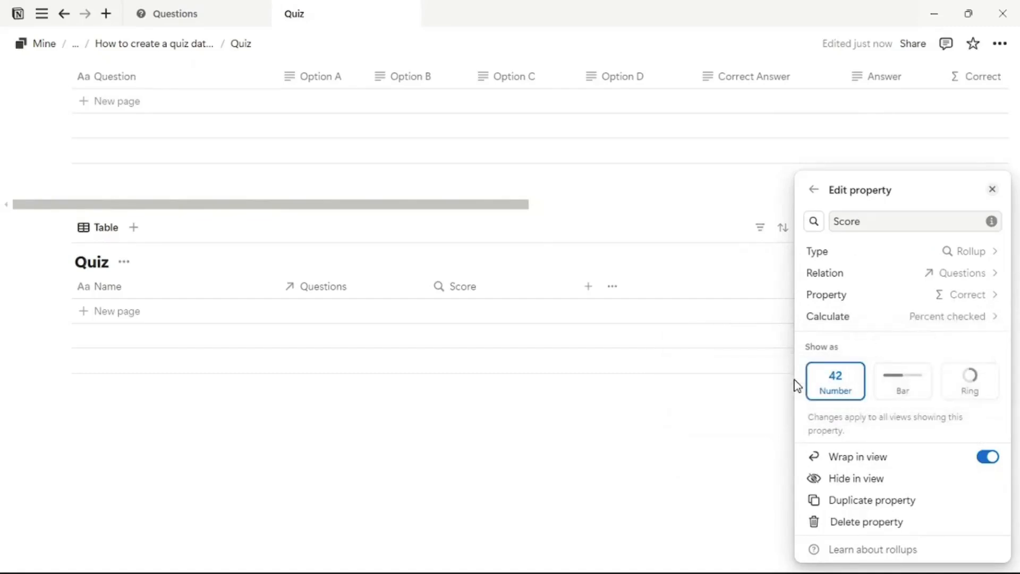
left_click(659, 415)
Step: Add a formula property named "Score." to the Quiz table
left_click(590, 287)
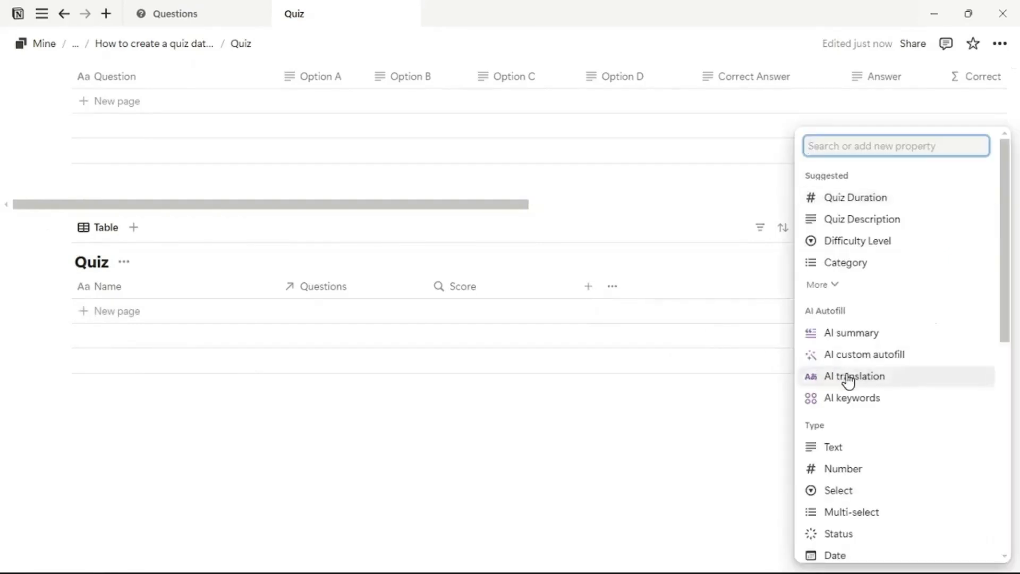
scroll(847, 380, "down", 7)
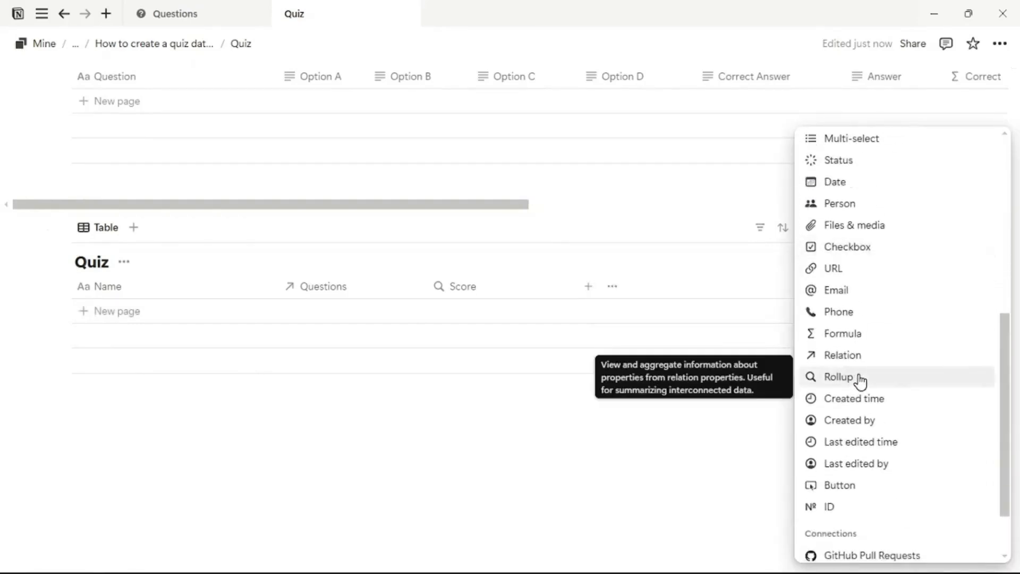
left_click(850, 340)
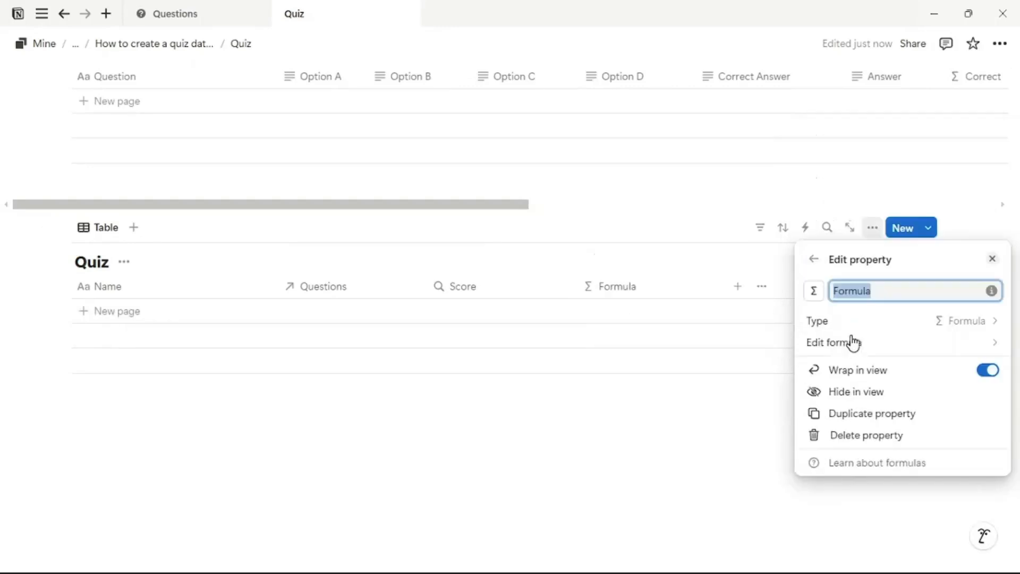
type("Score")
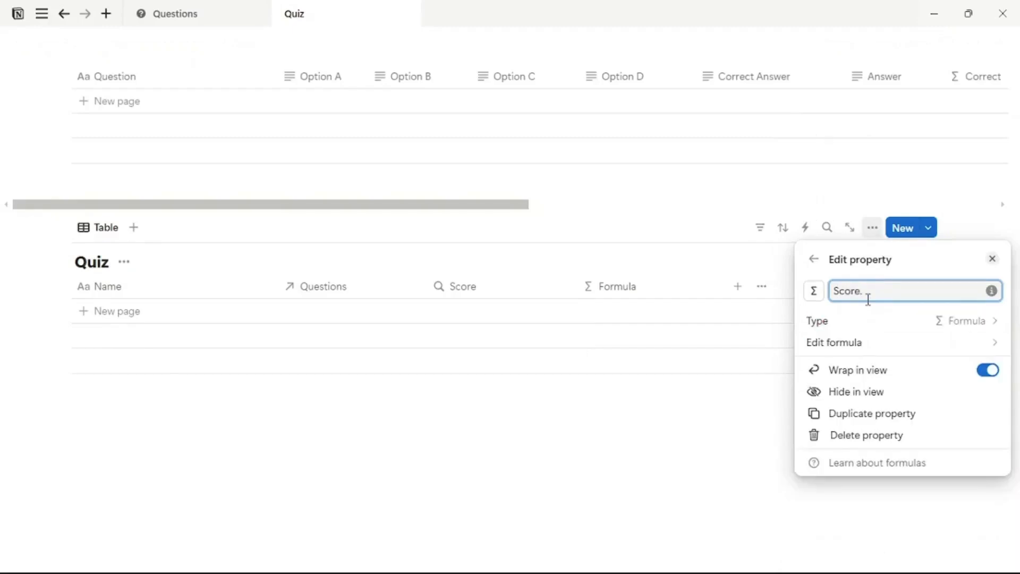
Step: Set the Score. property's formula to "Score: " + Questions.filter(current.Correct==true).length() + "/" + Questions.length() and save it
left_click(868, 346)
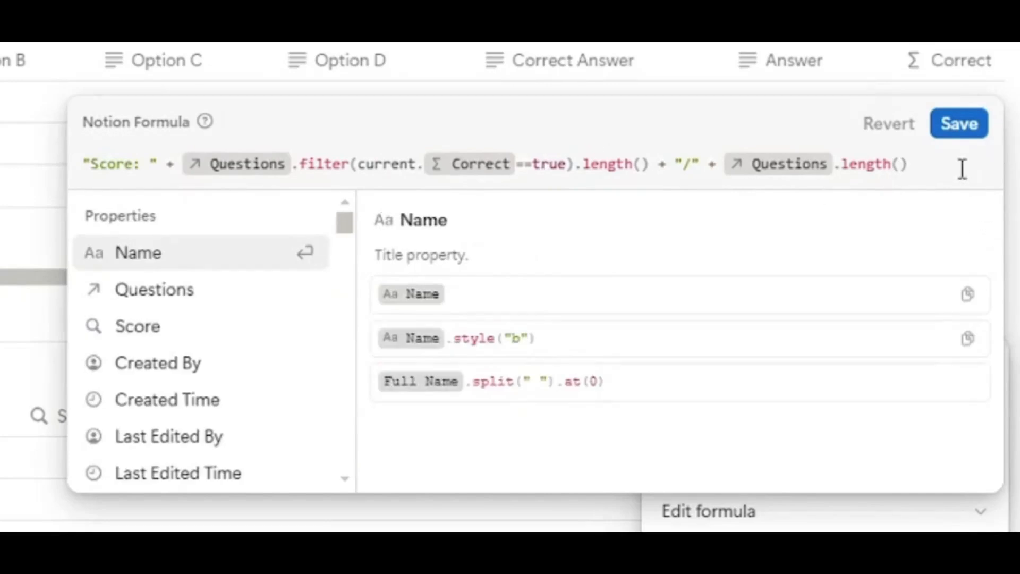
left_click(962, 169)
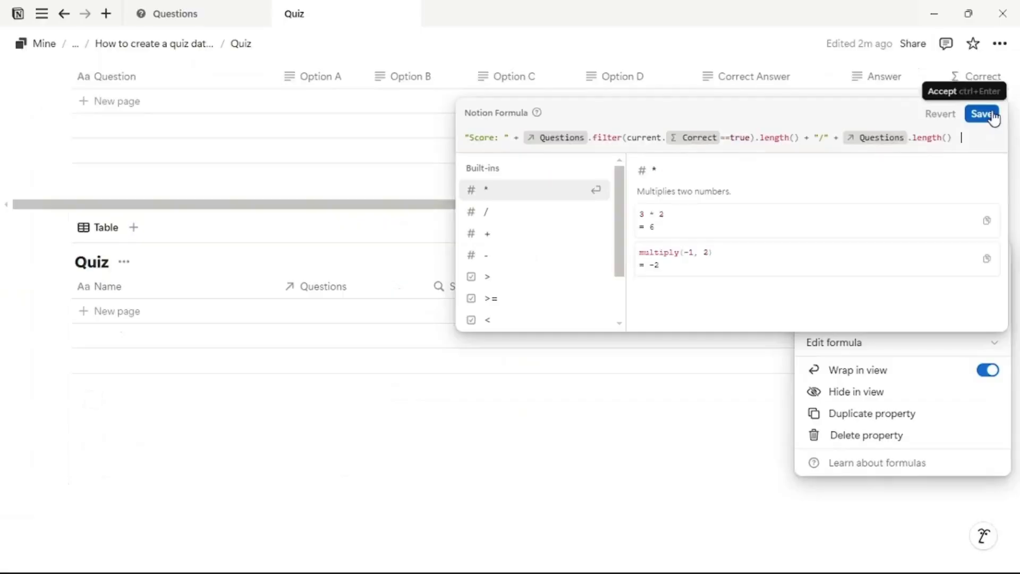
left_click(989, 116)
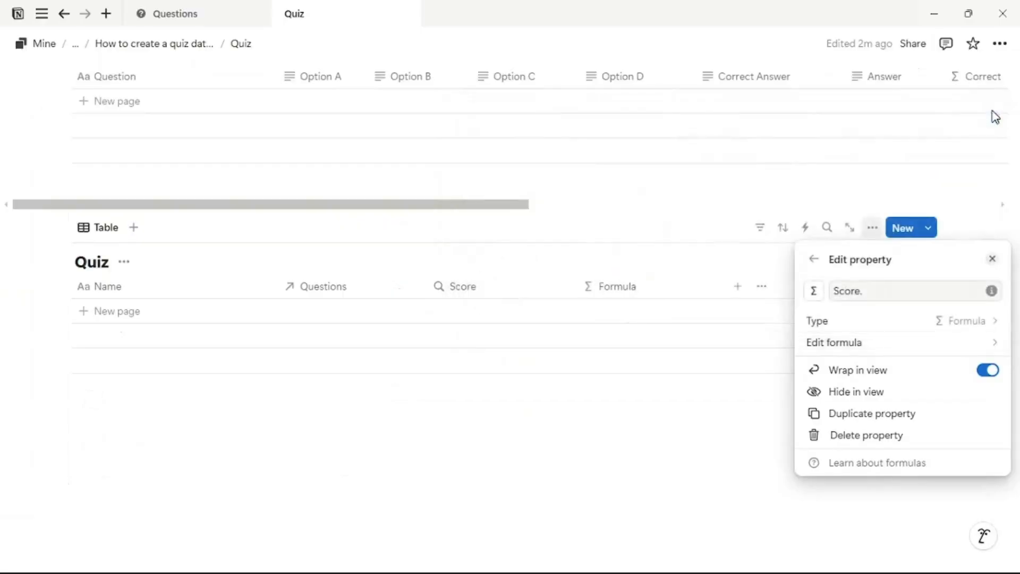
left_click(525, 479)
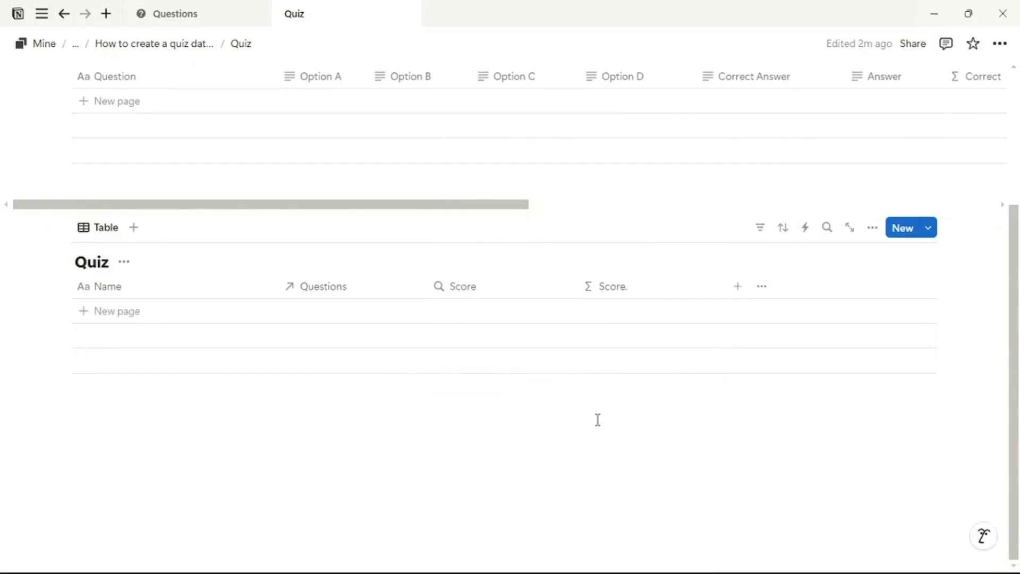
Step: Copy the link to the Questions database block
scroll(598, 420, "up", 1)
left_click(597, 490)
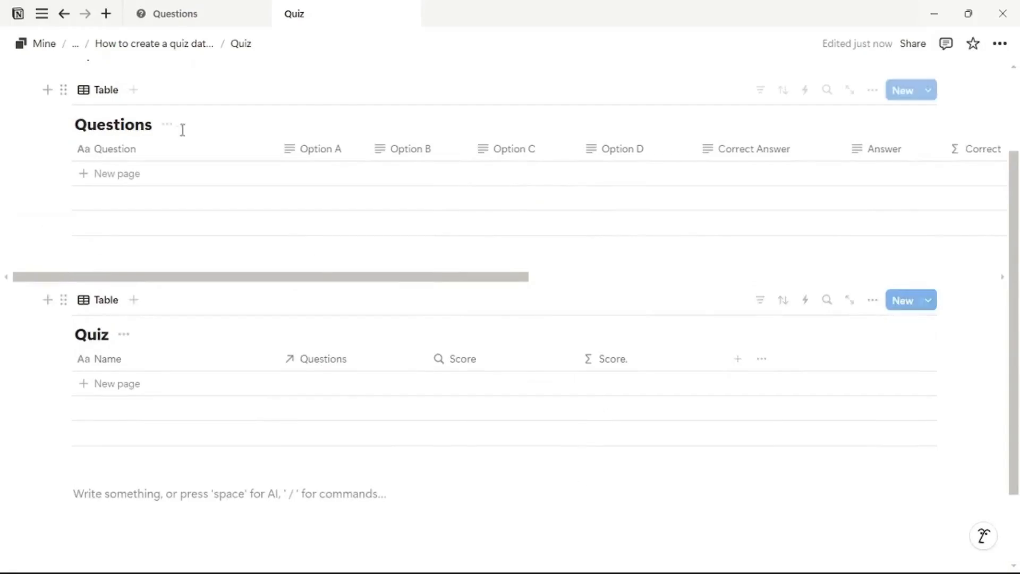
left_click(64, 89)
left_click(127, 201)
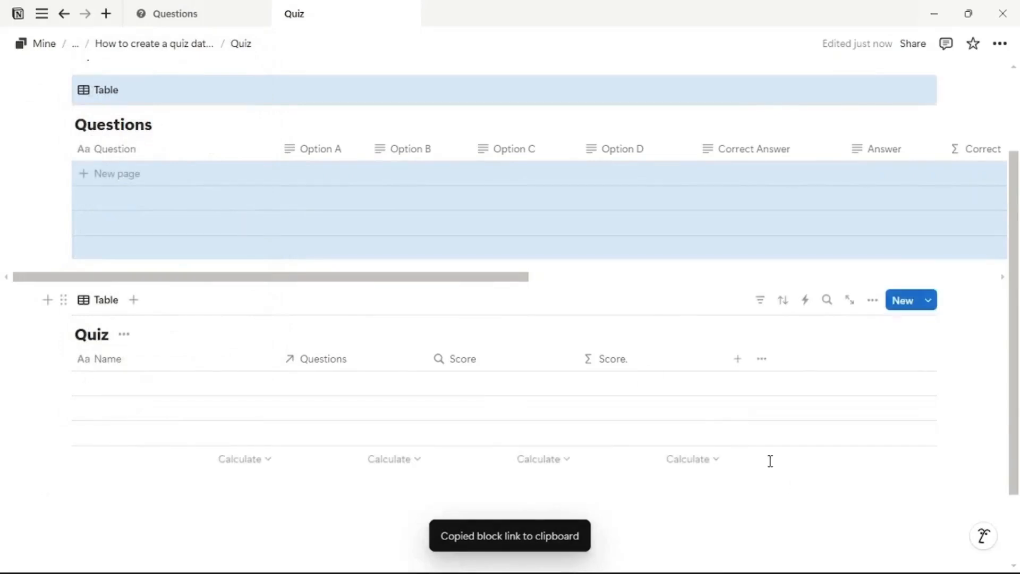
left_click(836, 519)
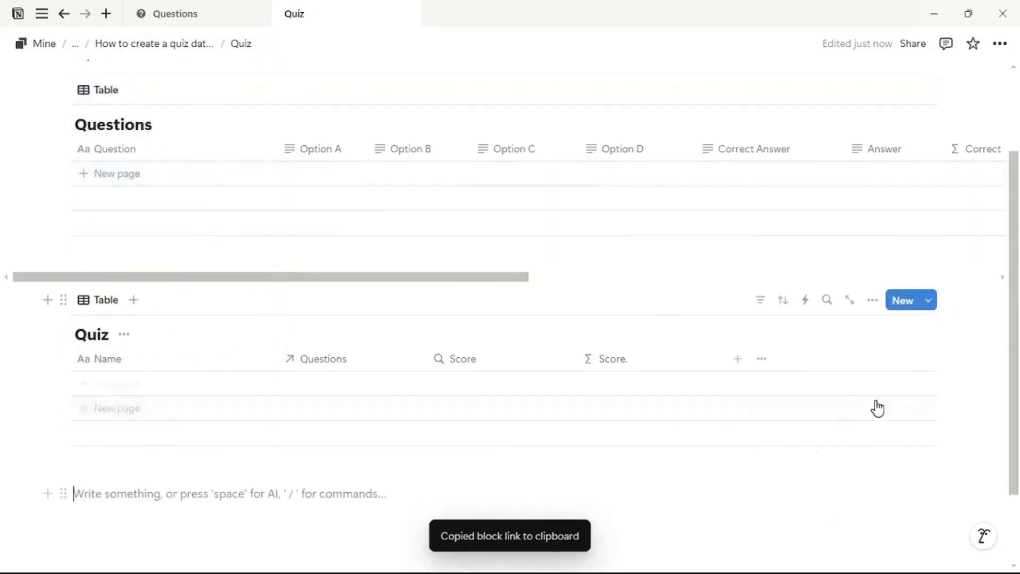
Step: Create a new template in the Quiz database and open it as a full page
left_click(928, 301)
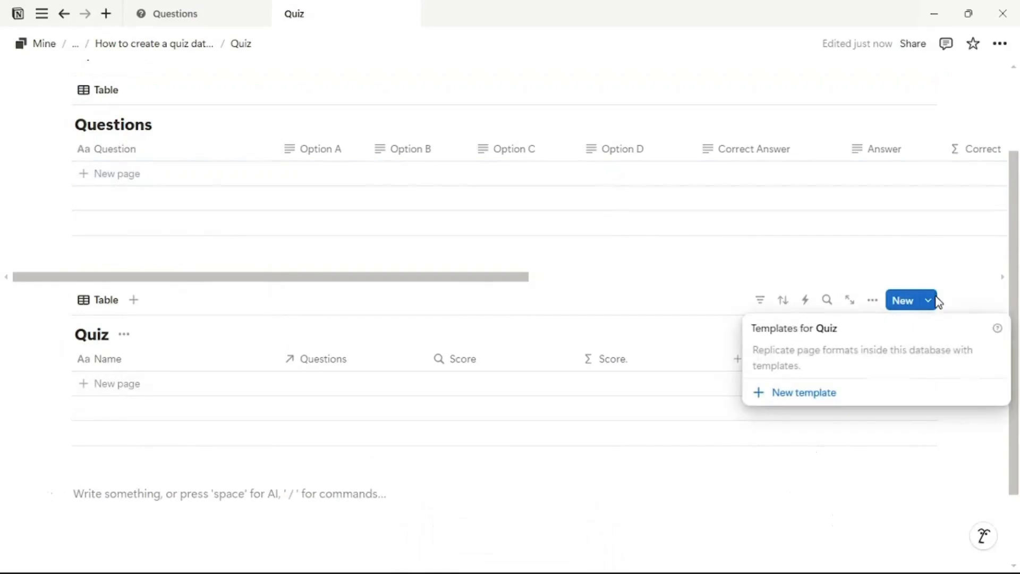
left_click(850, 393)
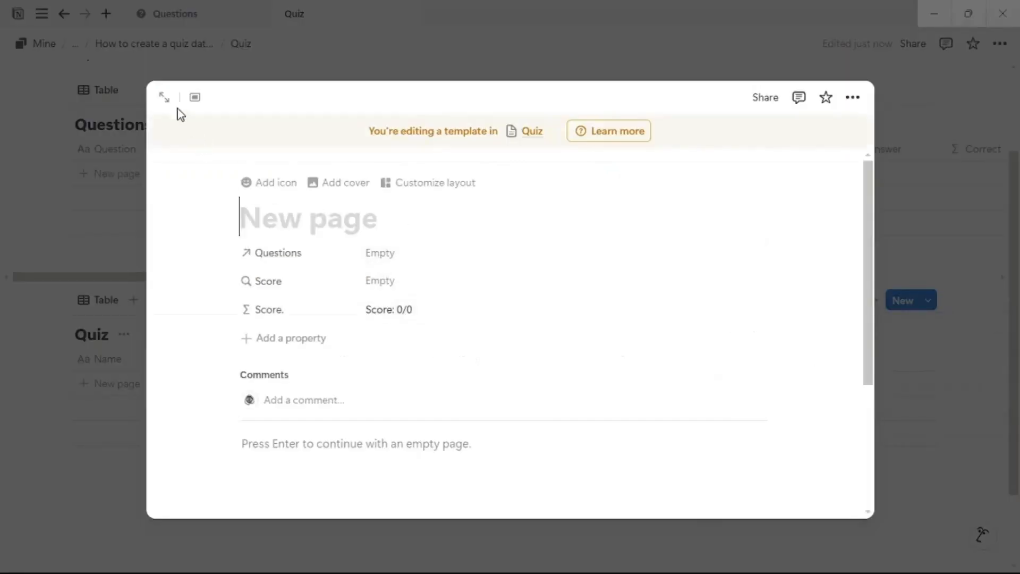
left_click(166, 101)
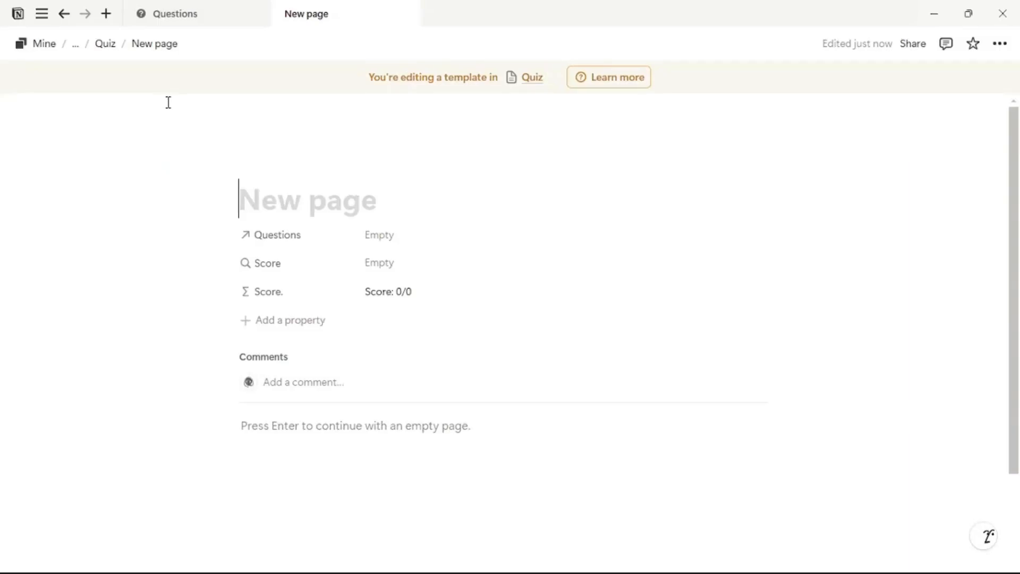
Step: Paste the copied Questions link into the template body as a linked database view
left_click(365, 447)
key("ctrl+v")
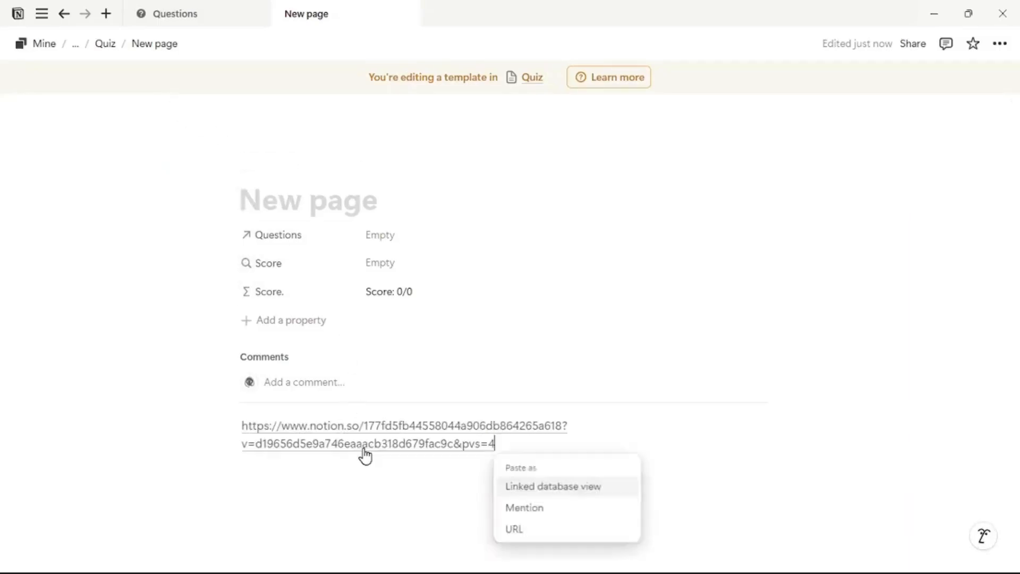
left_click(570, 488)
key("Escape")
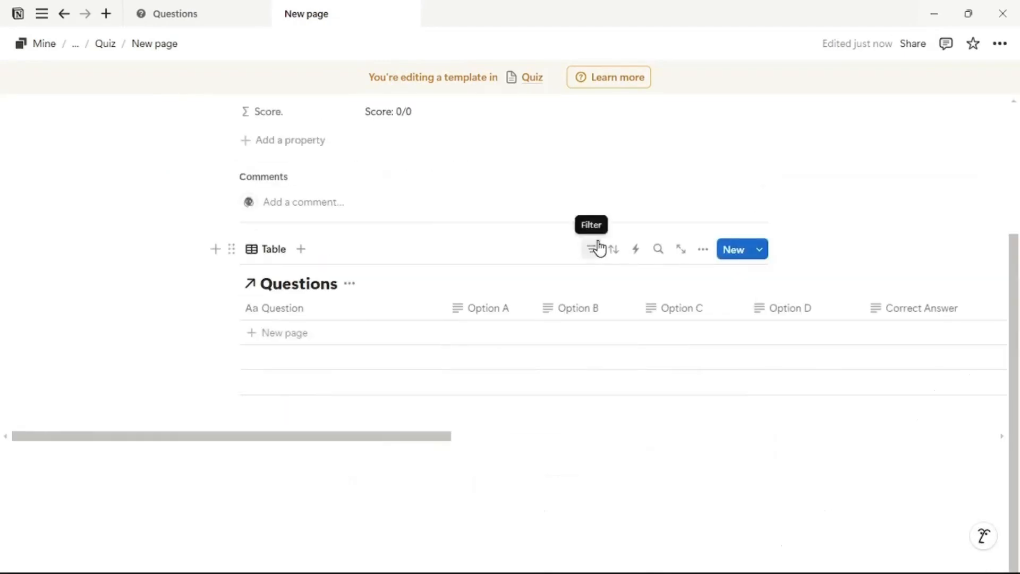
Step: Filter the linked Questions view so that Quiz contains the New page template
left_click(598, 247)
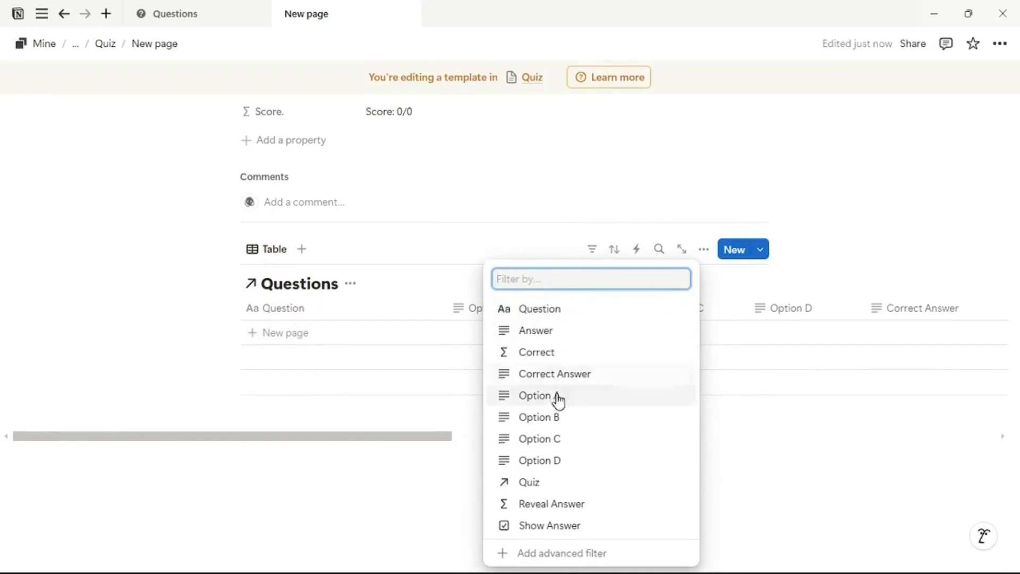
left_click(549, 483)
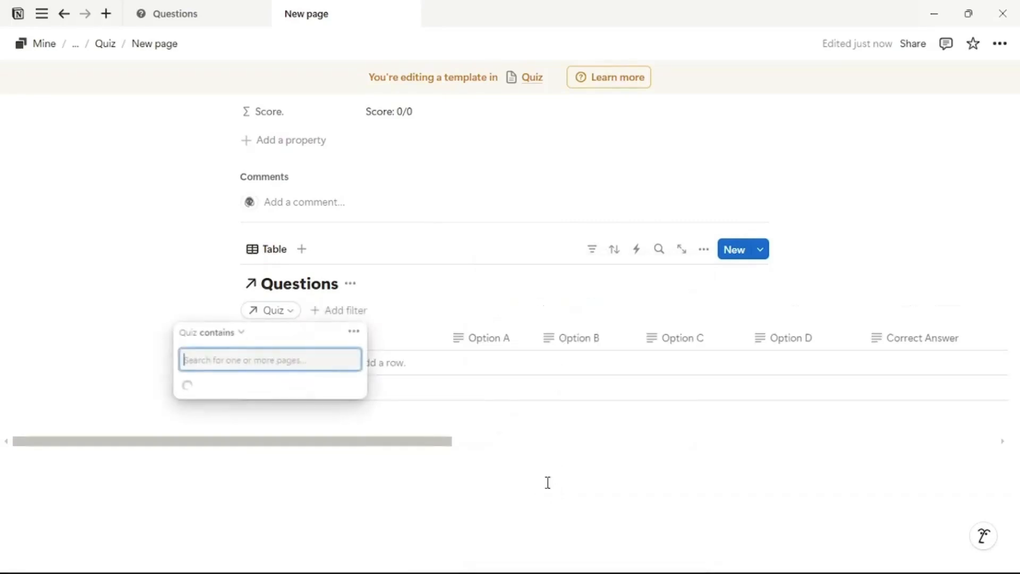
left_click(325, 395)
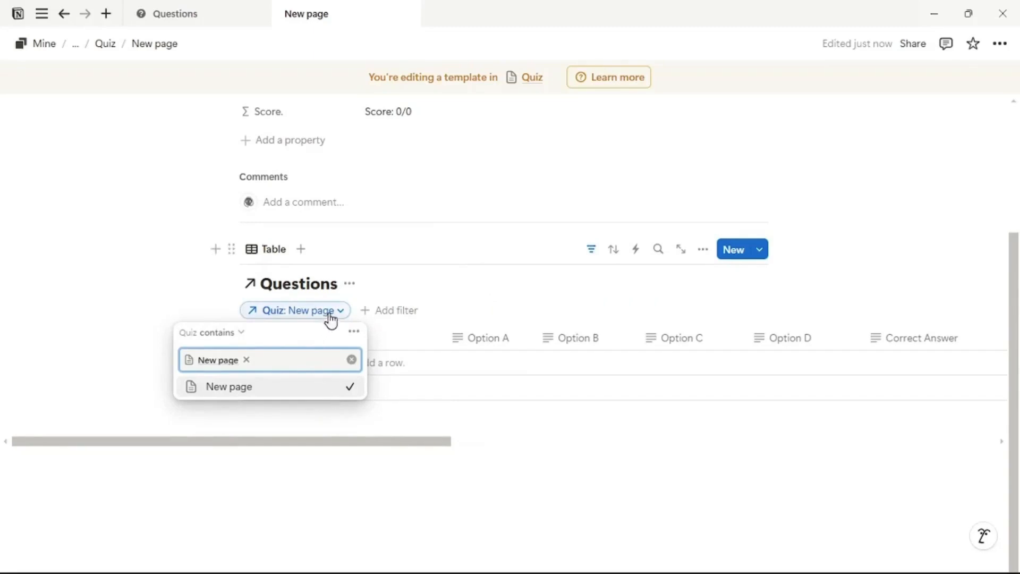
left_click(480, 492)
Step: Duplicate the filtered Table view of the linked Questions database and name the copy Quiz
left_click(265, 249)
left_click(310, 375)
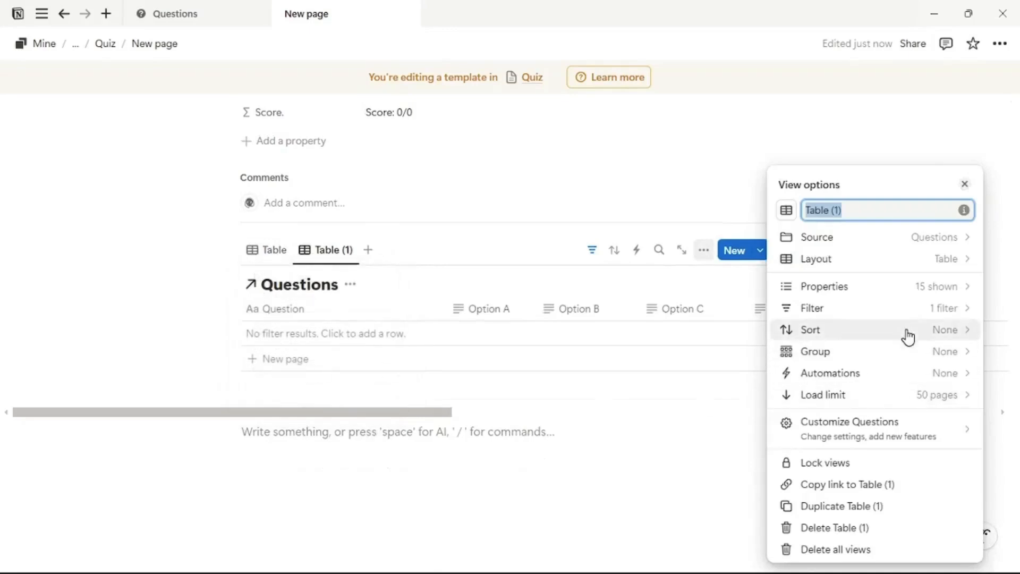
type("Quiz")
Step: Change the Quiz view's layout to Gallery and set its card preview to None
left_click(888, 267)
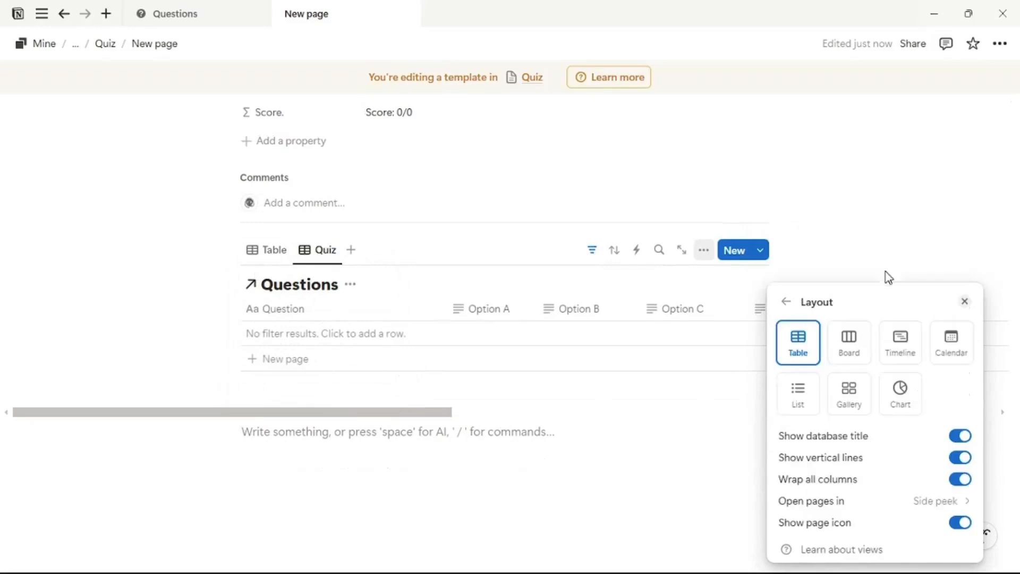
left_click(851, 404)
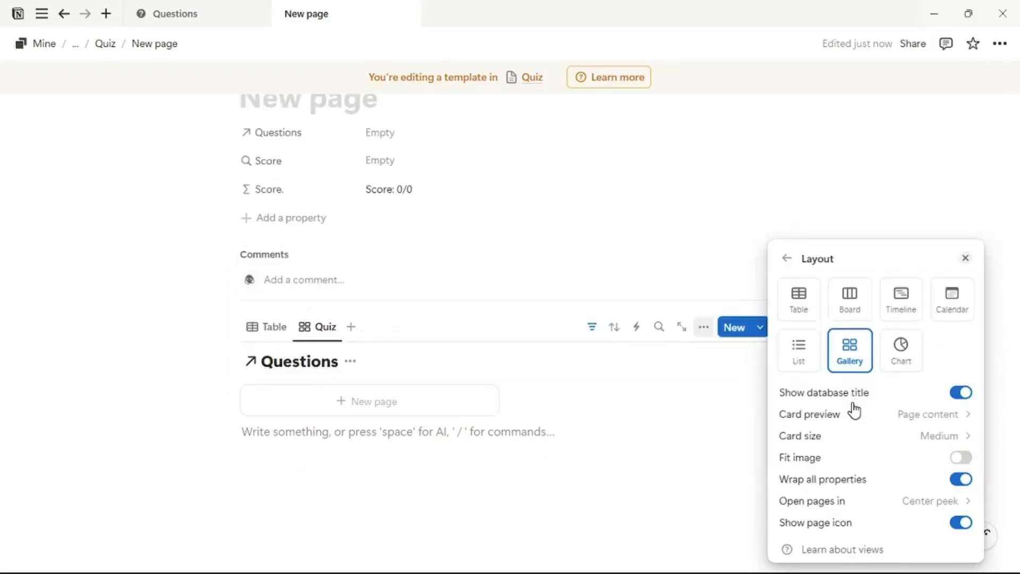
left_click(861, 426)
left_click(865, 447)
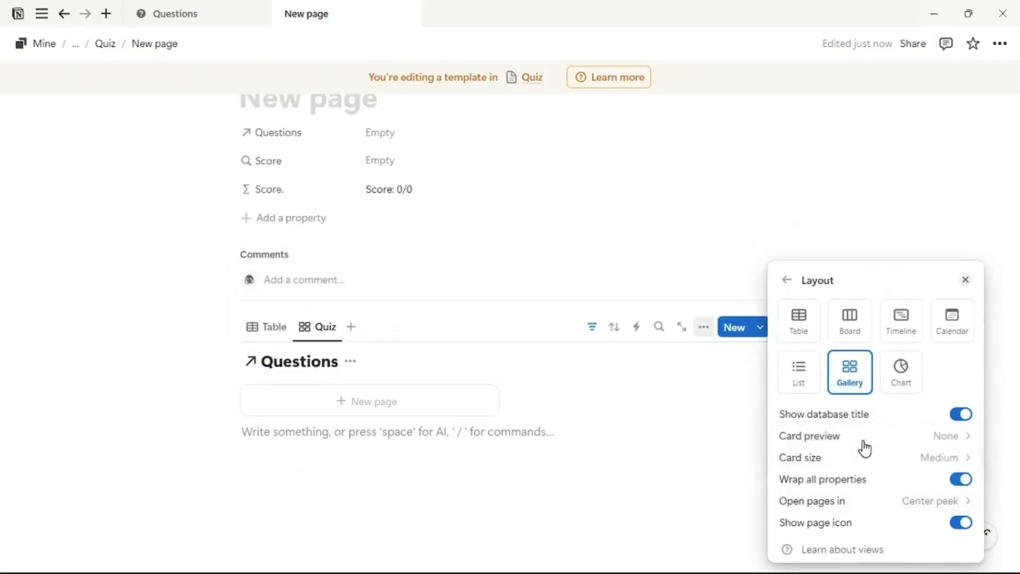
left_click(787, 290)
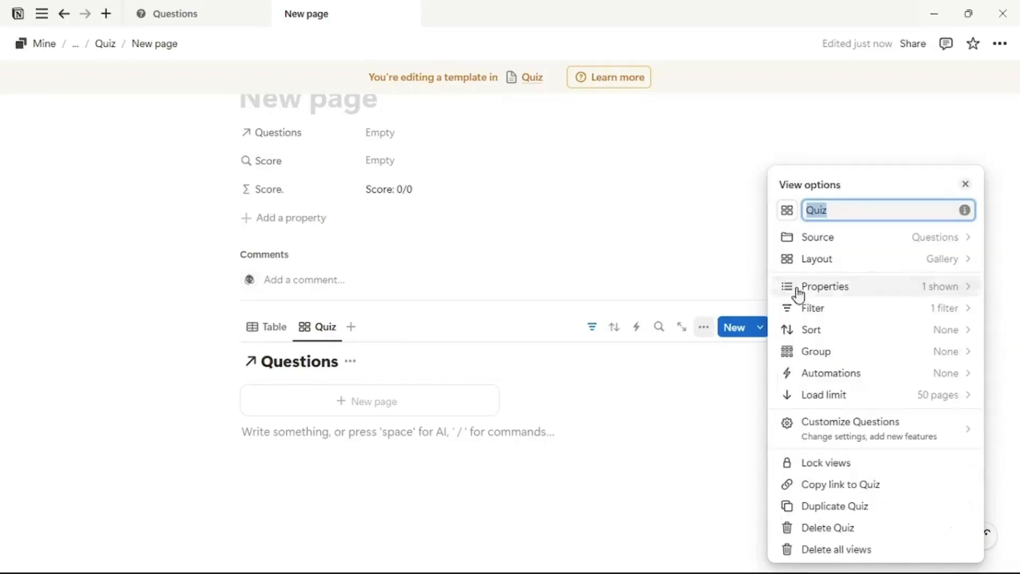
Step: Show the Option A, Option B, Option C and Option D properties on the Quiz gallery cards
left_click(858, 298)
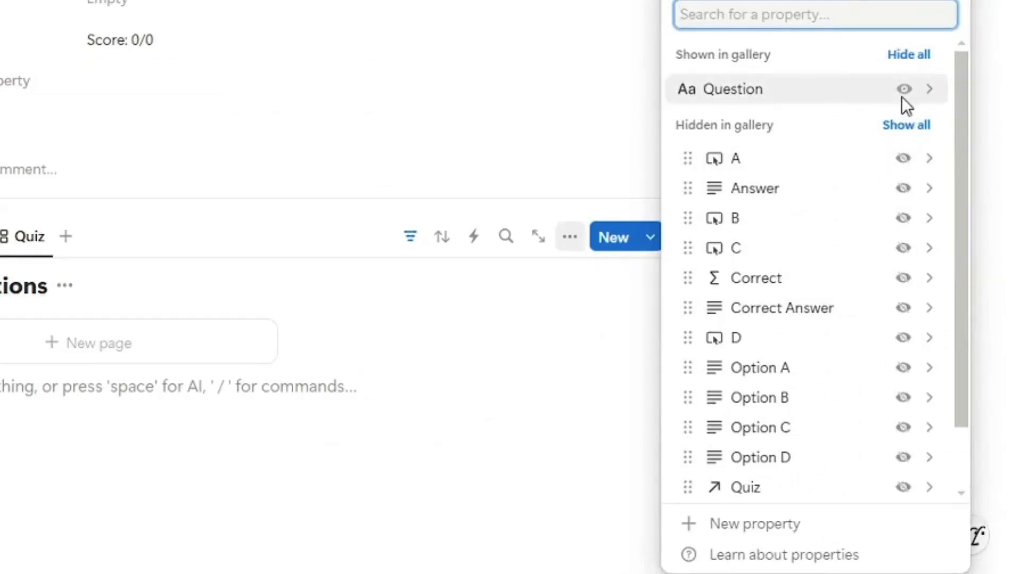
left_click(903, 369)
left_click(903, 400)
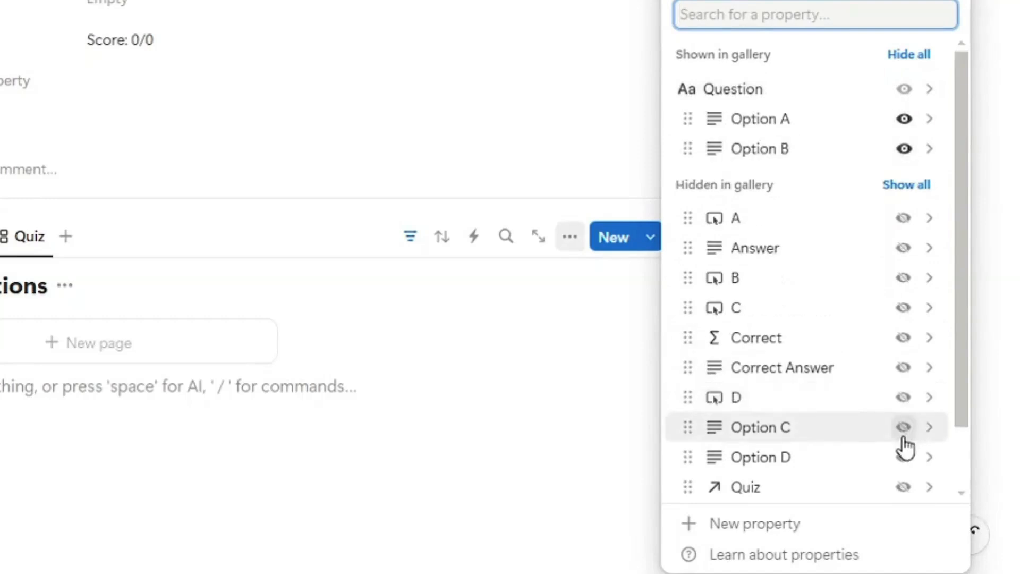
left_click(903, 428)
left_click(905, 458)
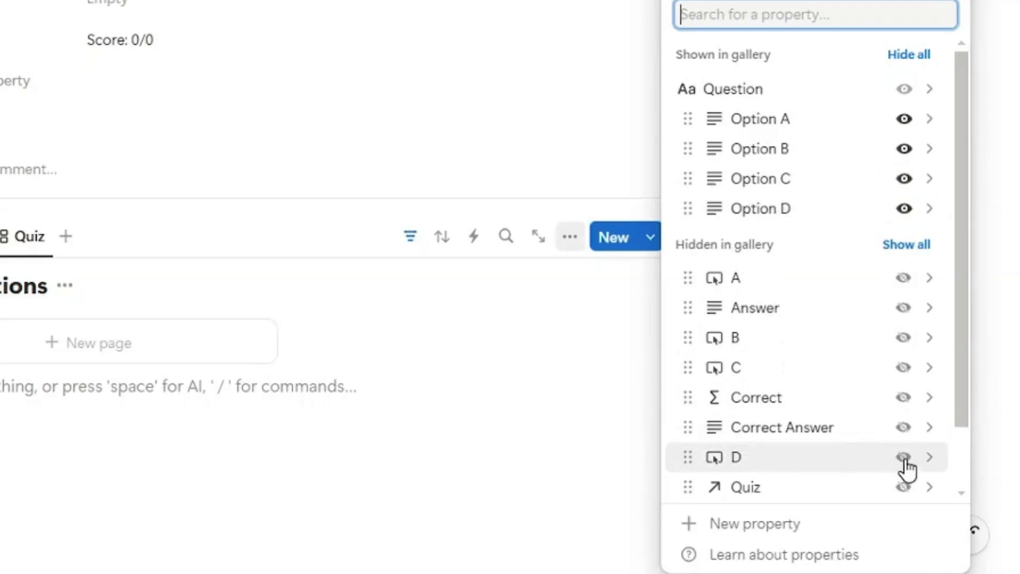
Step: Show the A, B, C and D buttons and the Reveal Answer property on the gallery cards
left_click(904, 279)
left_click(904, 340)
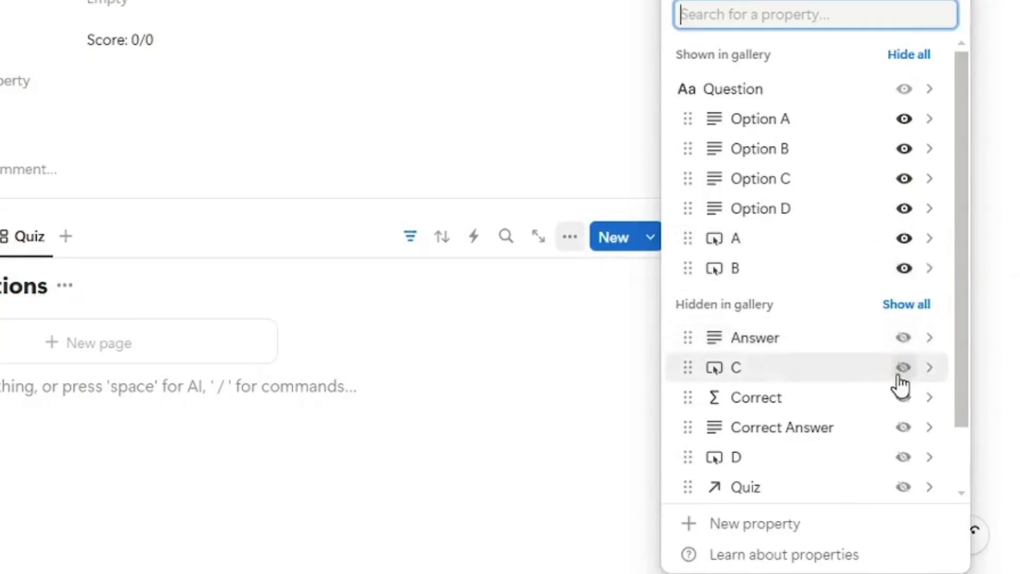
left_click(903, 368)
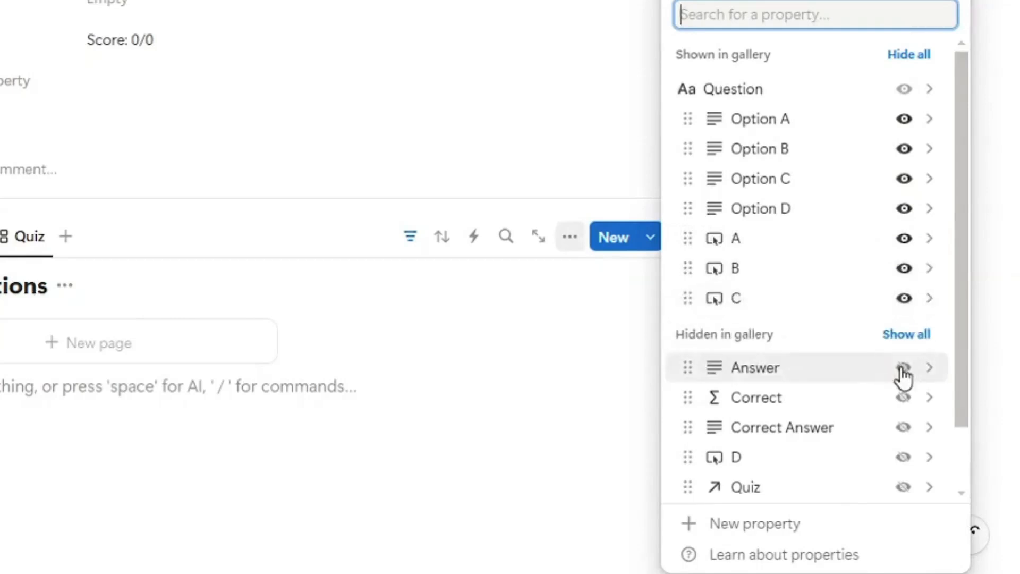
left_click(903, 458)
scroll(903, 463, "down", 2)
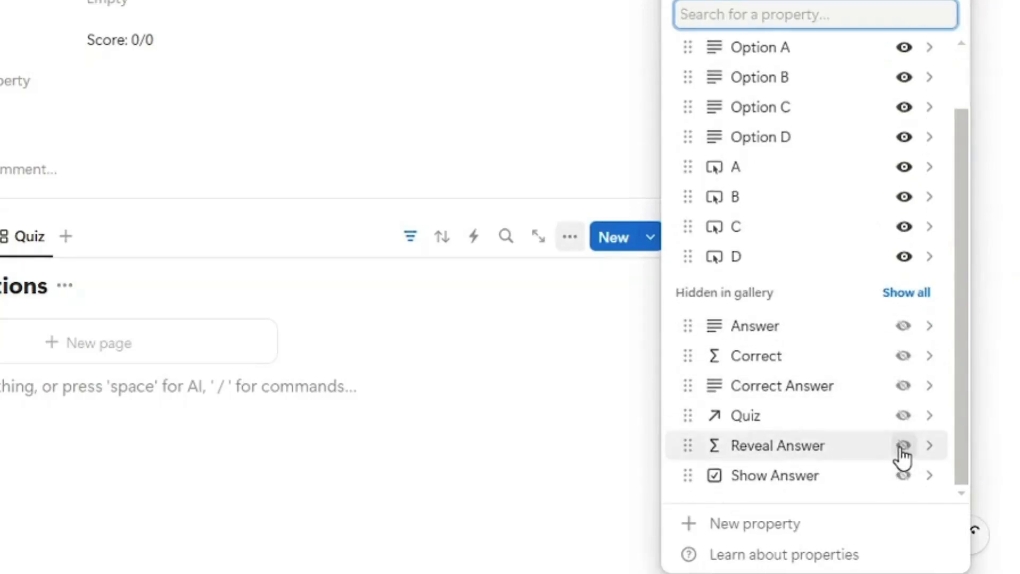
left_click(904, 446)
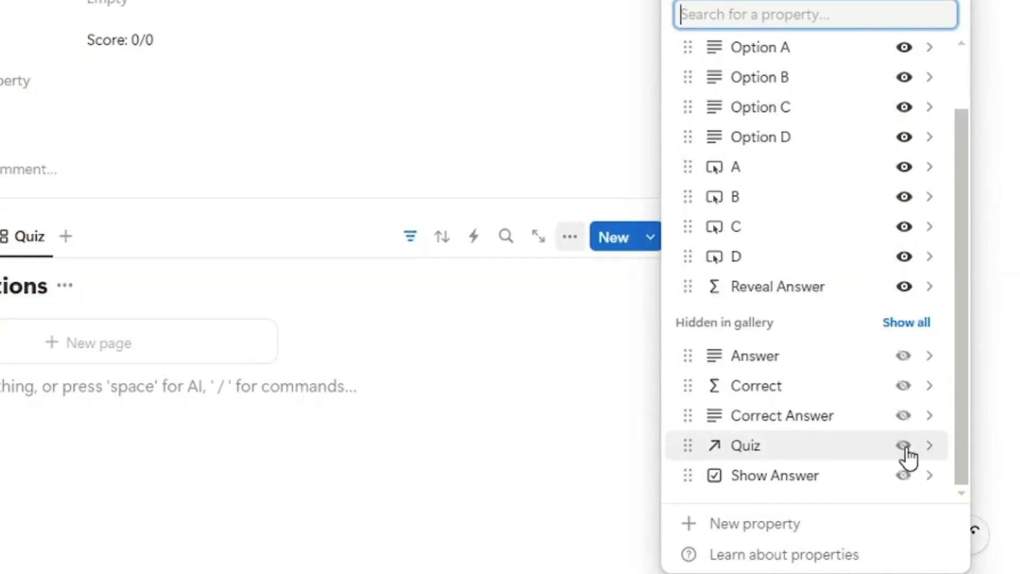
scroll(903, 429, "up", 2)
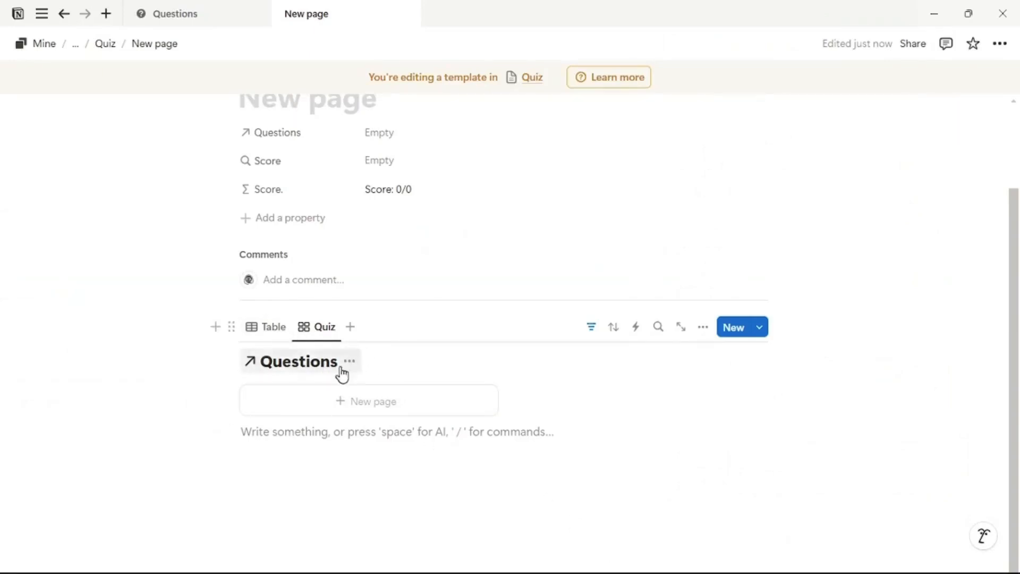
Step: Move the Quiz view ahead of the Table view and insert a button block below the linked Questions database
left_click_drag(318, 327, 268, 325)
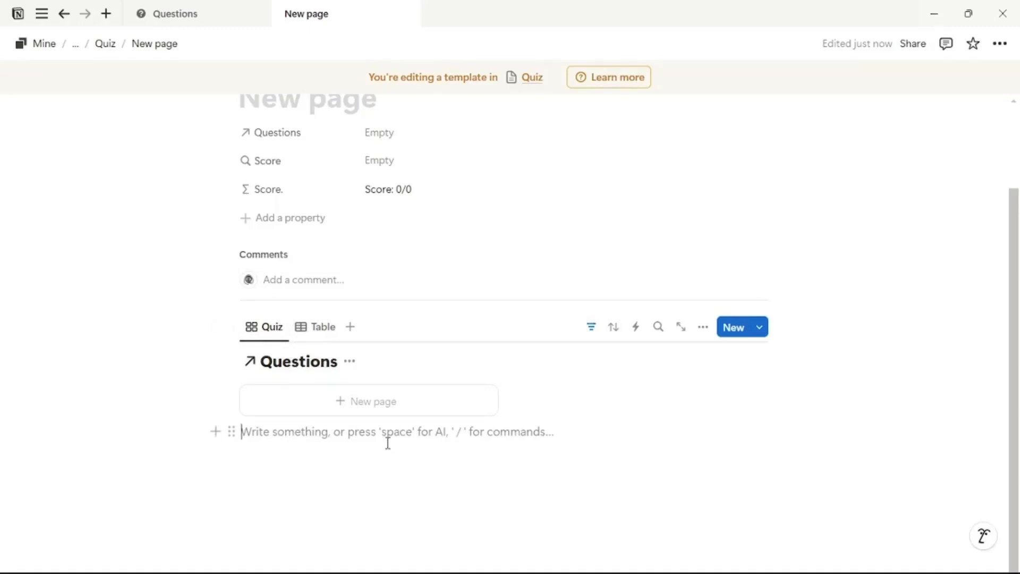
type("/but")
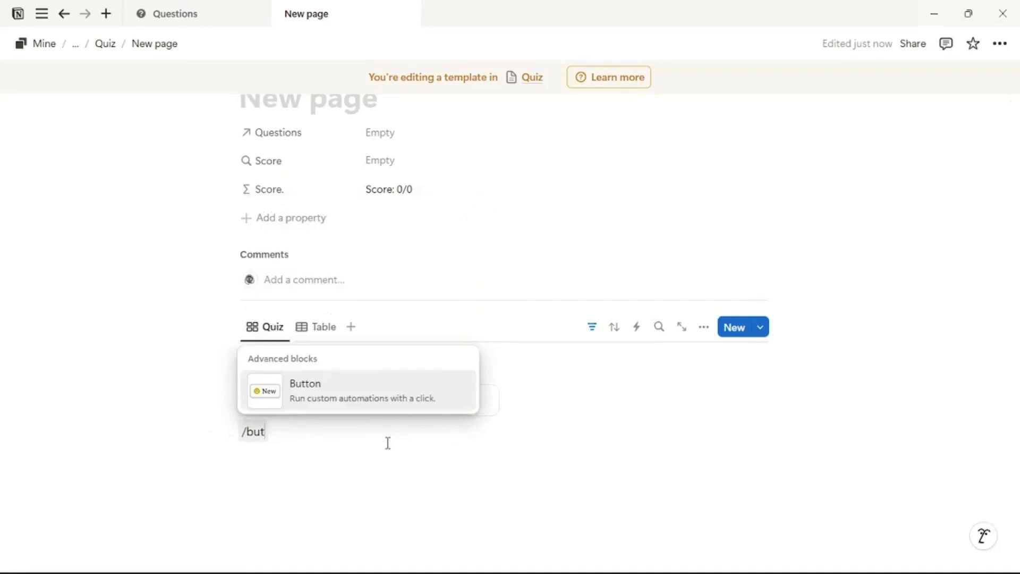
left_click(377, 402)
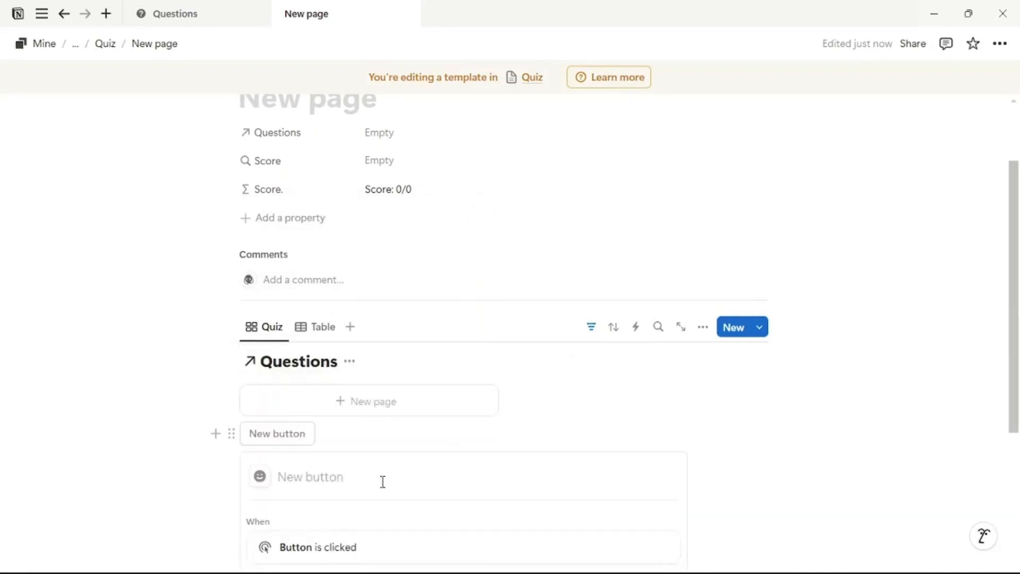
Step: Give the new button below the Questions gallery an X icon and name it Clear Answers
scroll(382, 481, "down", 4)
left_click(260, 282)
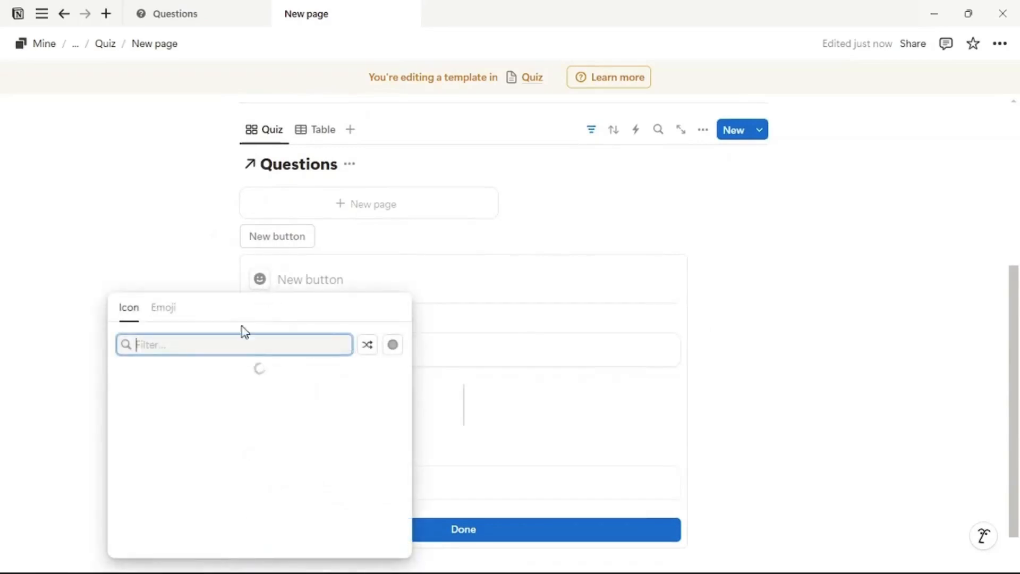
left_click(200, 400)
left_click(153, 426)
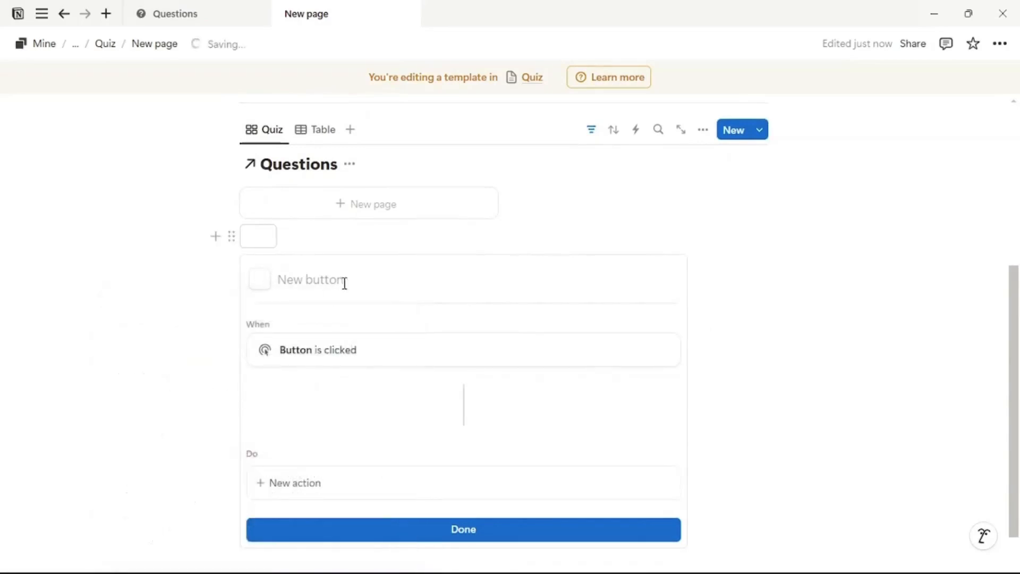
type("Clear Answers")
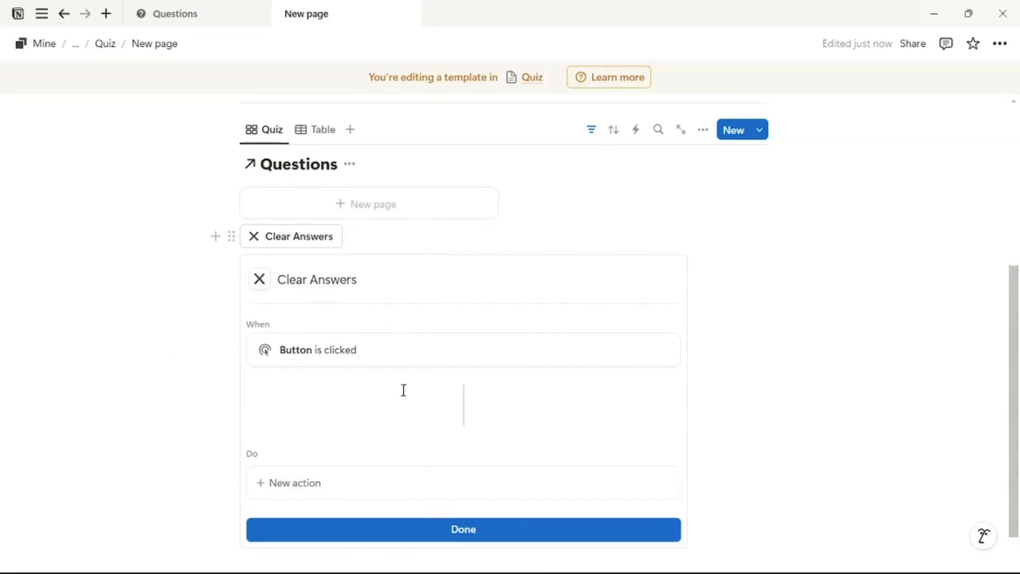
Step: Add an action to the Clear Answers button that edits pages in the Questions database located under Mine / Quiz
left_click(406, 483)
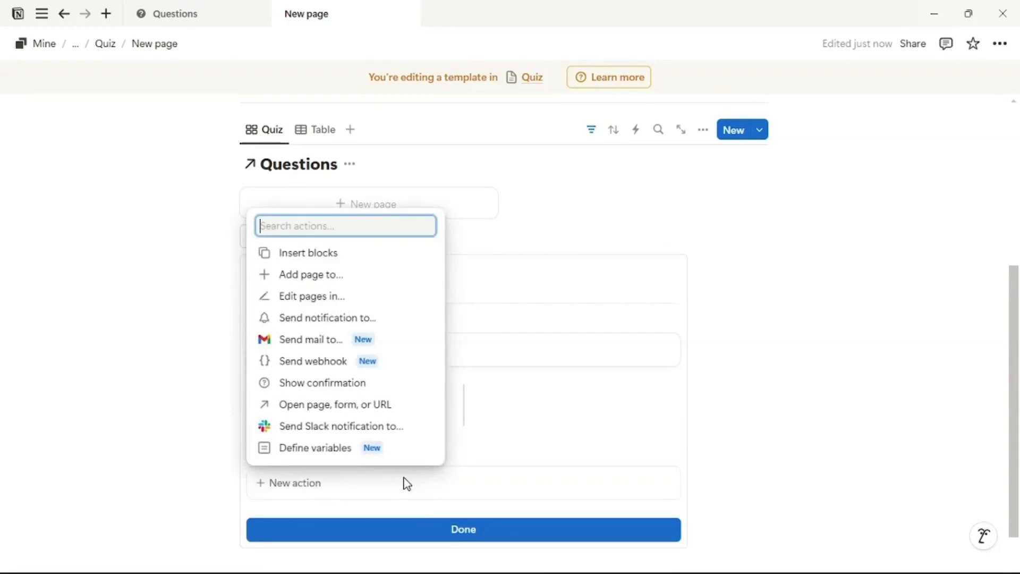
left_click(360, 309)
scroll(442, 398, "down", 3)
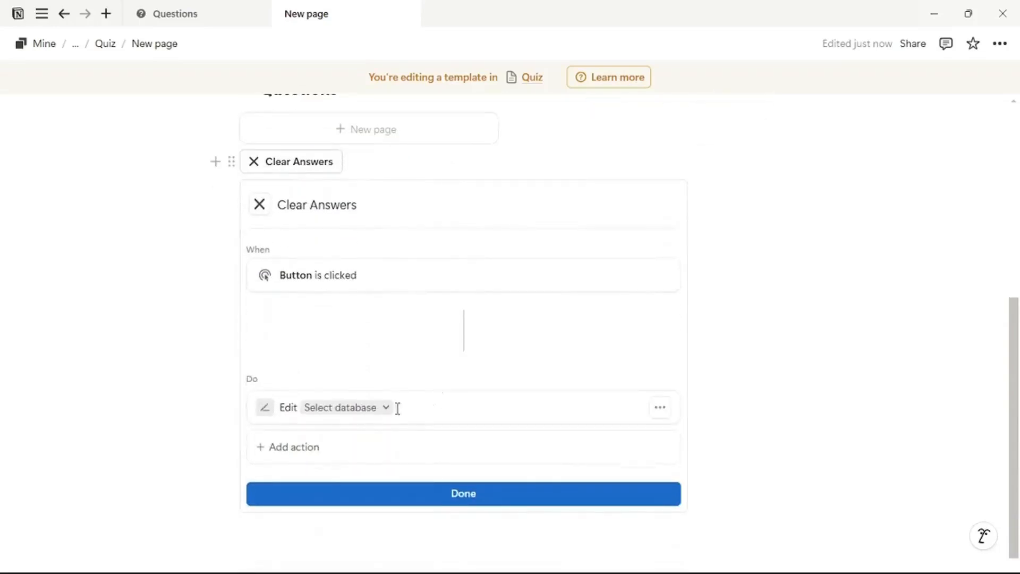
left_click(380, 407)
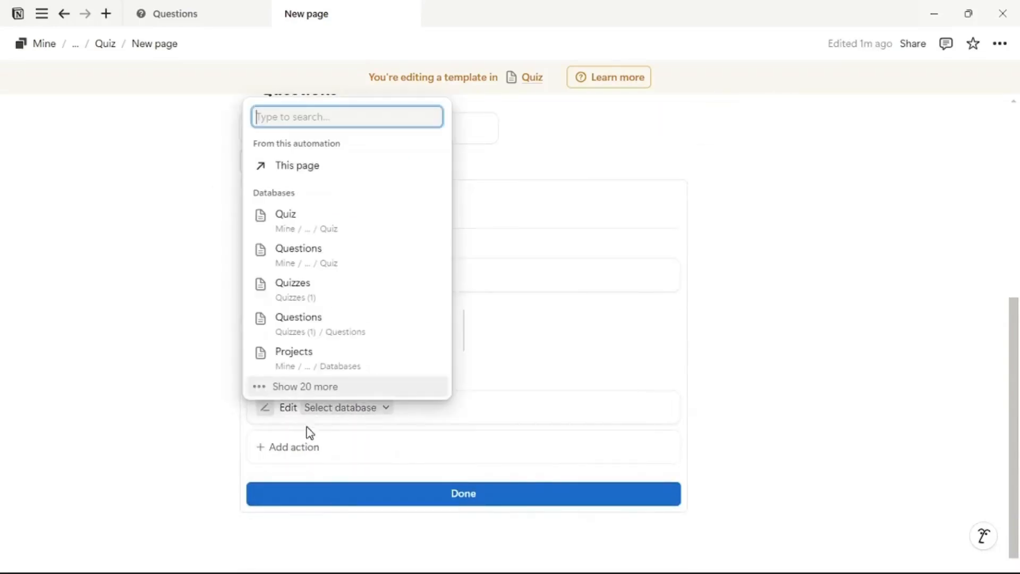
left_click(338, 268)
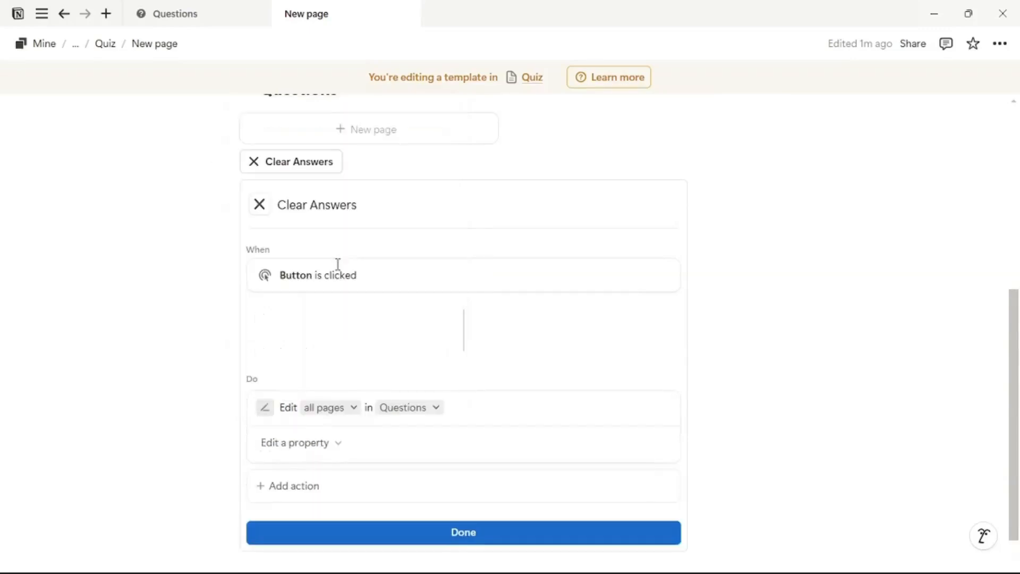
Step: Restrict the Clear Answers action to matching pages with a filter on the Quiz relation using the Contains condition
left_click(327, 410)
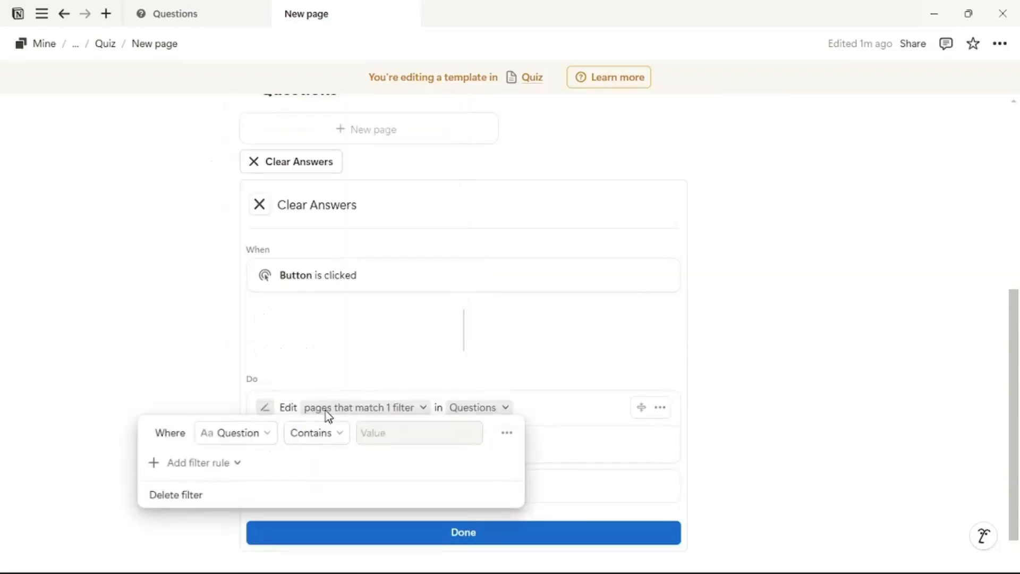
left_click(327, 410)
left_click(326, 412)
left_click(265, 440)
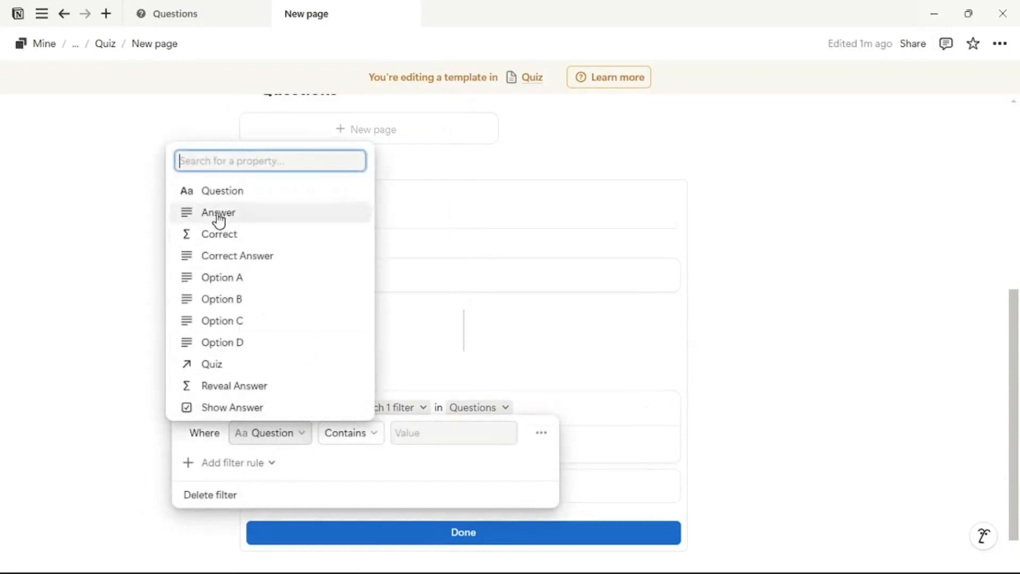
left_click(237, 367)
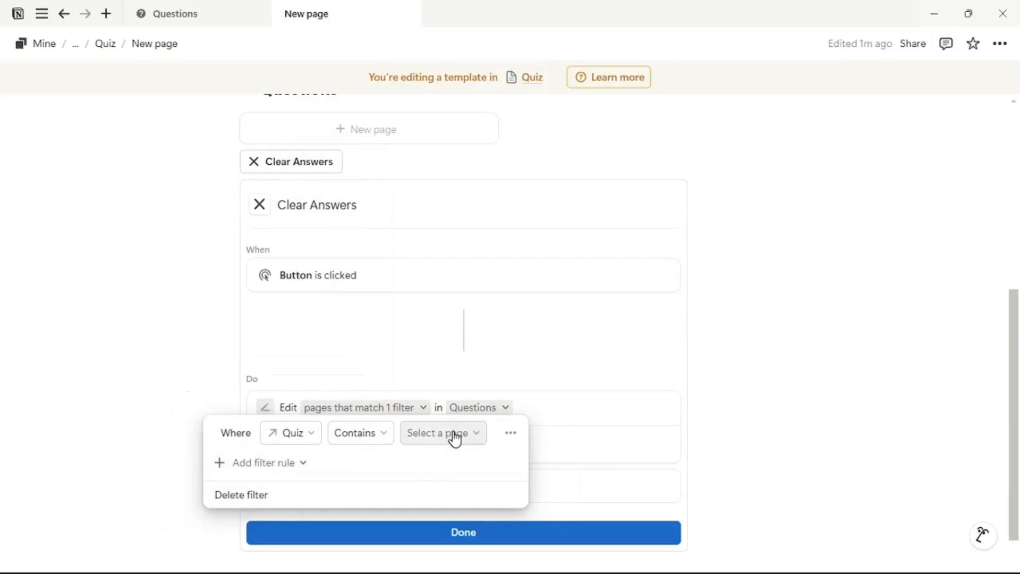
left_click(559, 379)
Step: Make the action set the Answer property to an empty value and finish the Clear Answers button
left_click(317, 449)
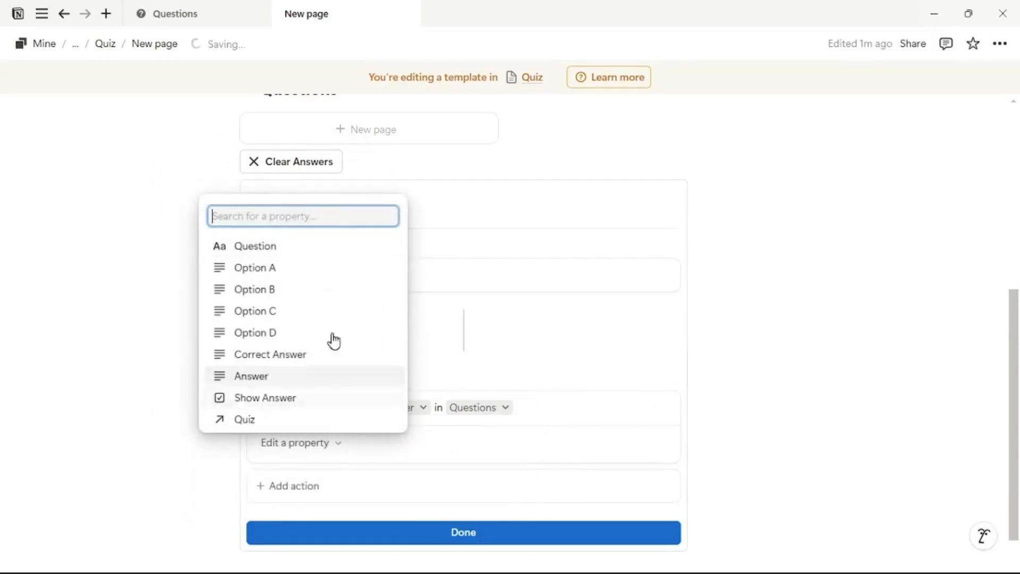
left_click(353, 380)
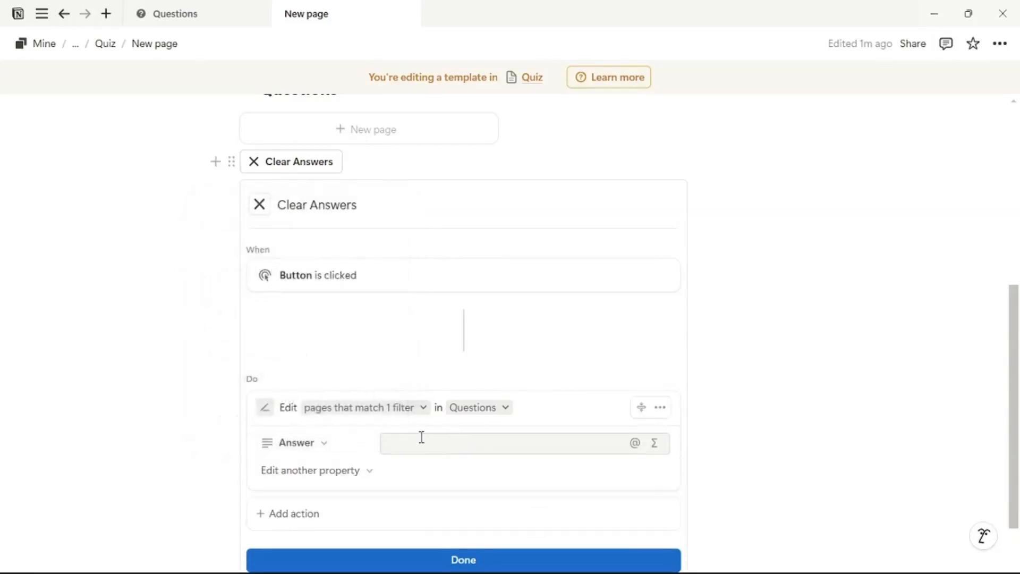
scroll(522, 446, "down", 2)
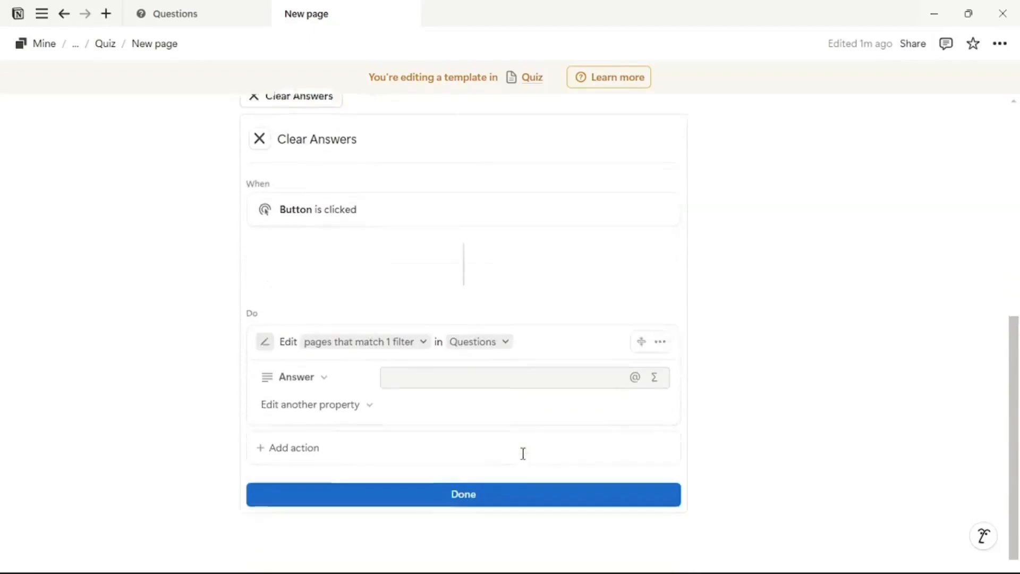
left_click(448, 488)
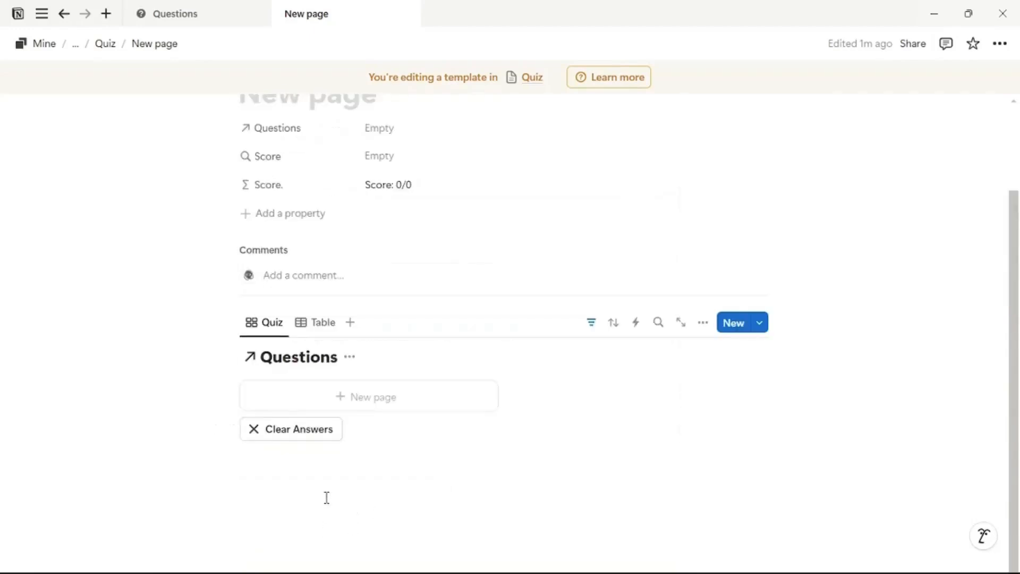
Step: Insert a second button block below Clear Answers and name it Reveal Answers
left_click(329, 479)
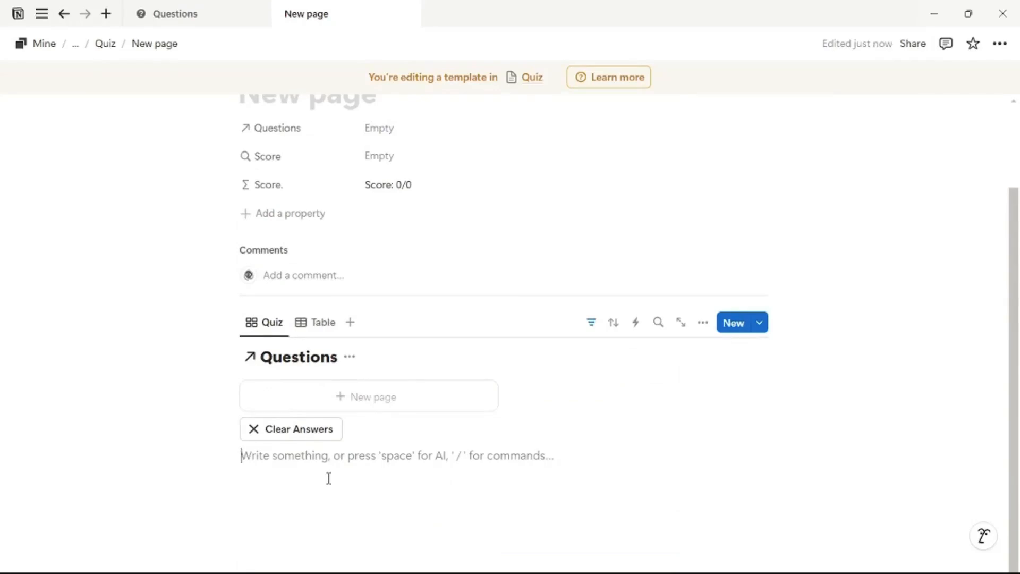
type("/but")
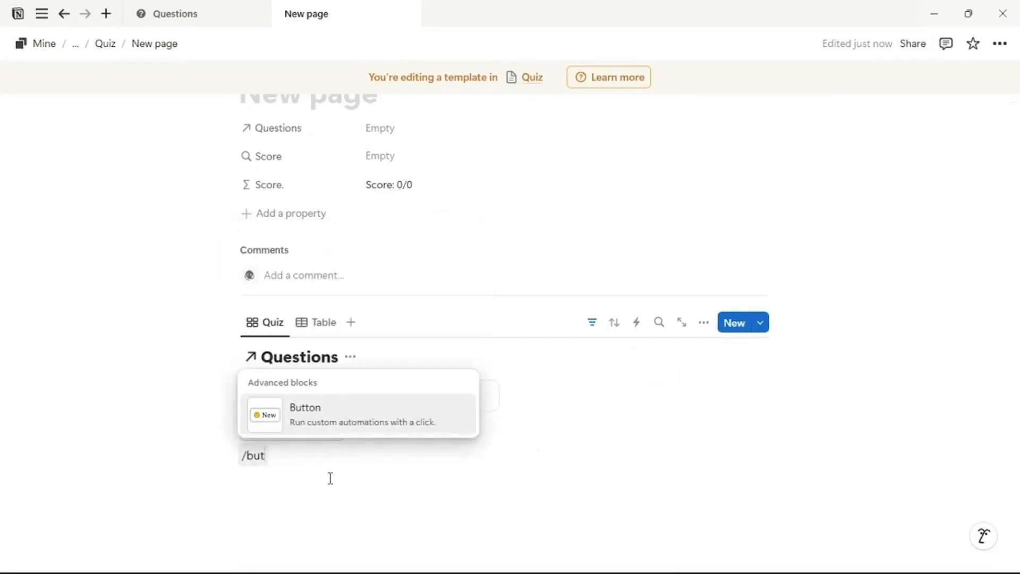
left_click(361, 428)
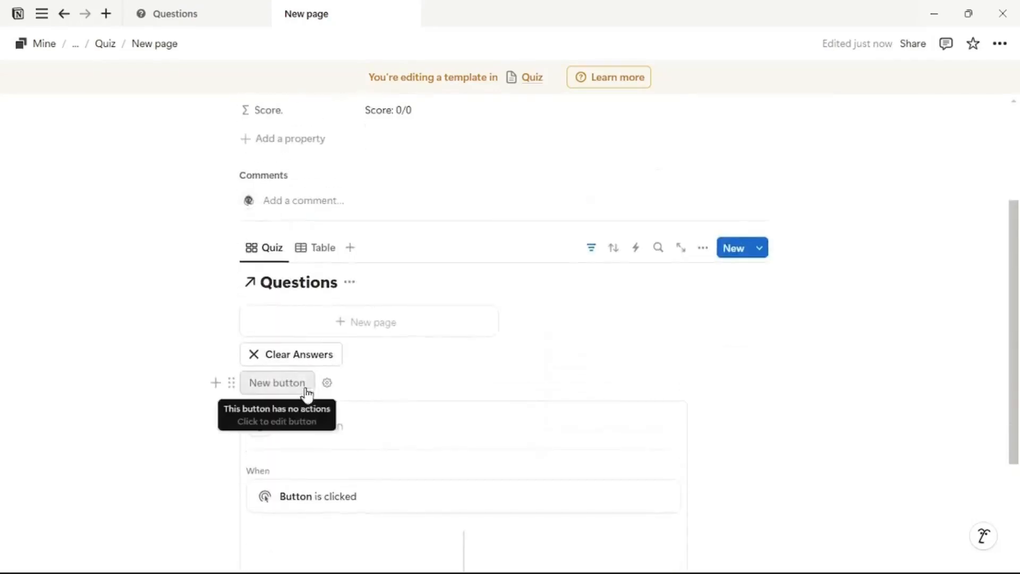
type("Reve")
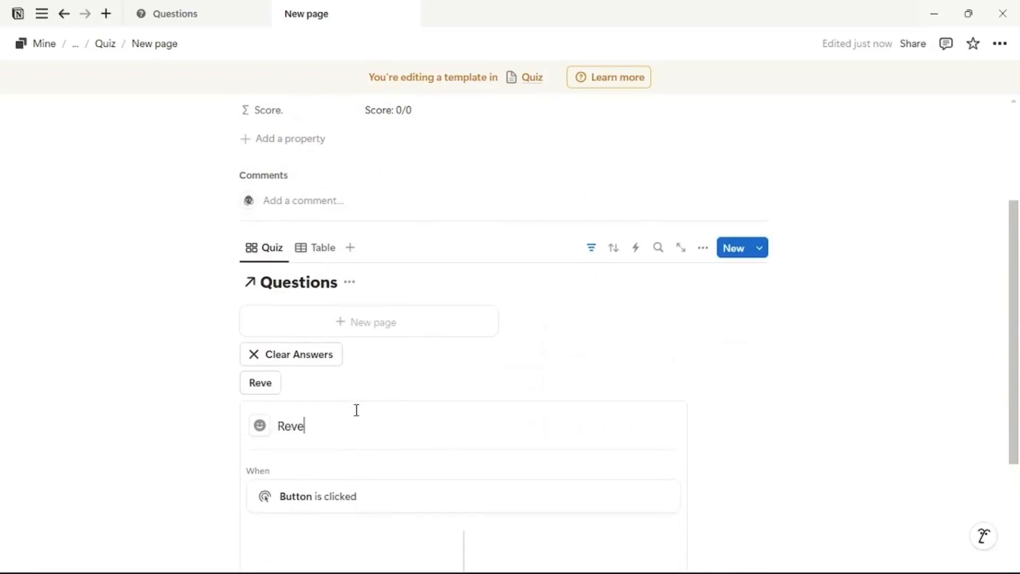
type("al Answe")
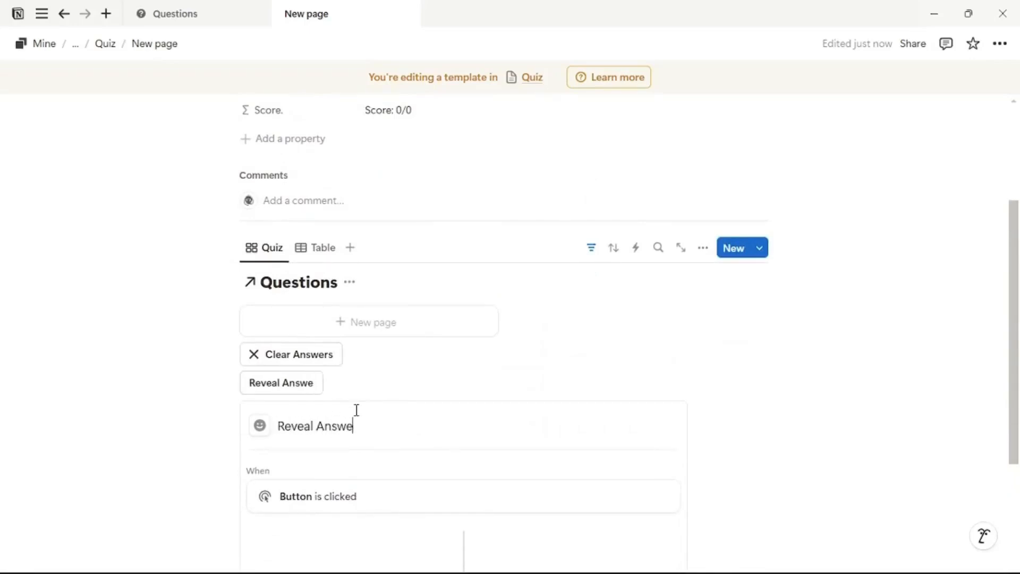
Step: Give the Reveal Answers button an eye icon and an action that edits pages in the Questions database
scroll(366, 420, "down", 3)
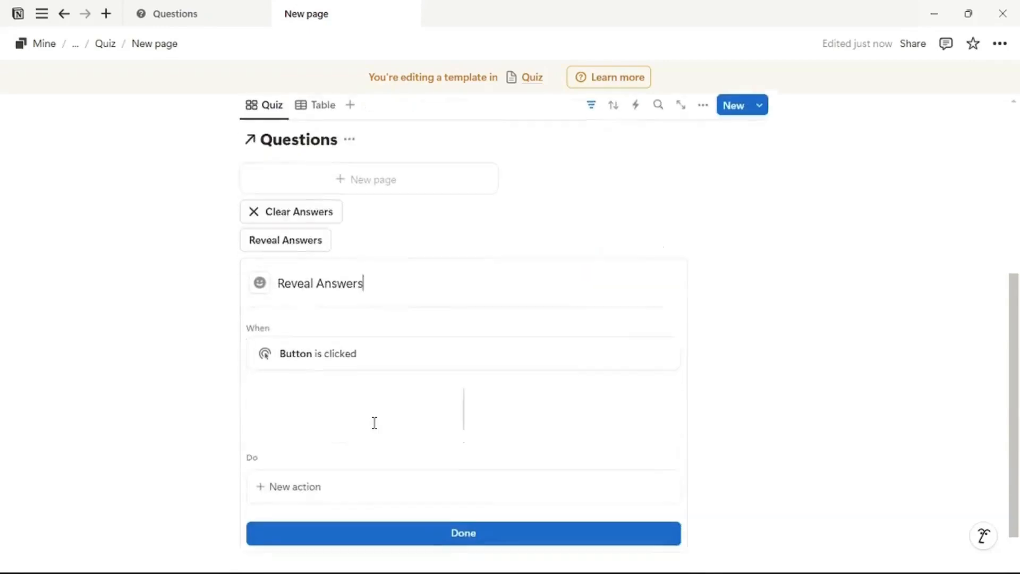
left_click(487, 481)
left_click(317, 300)
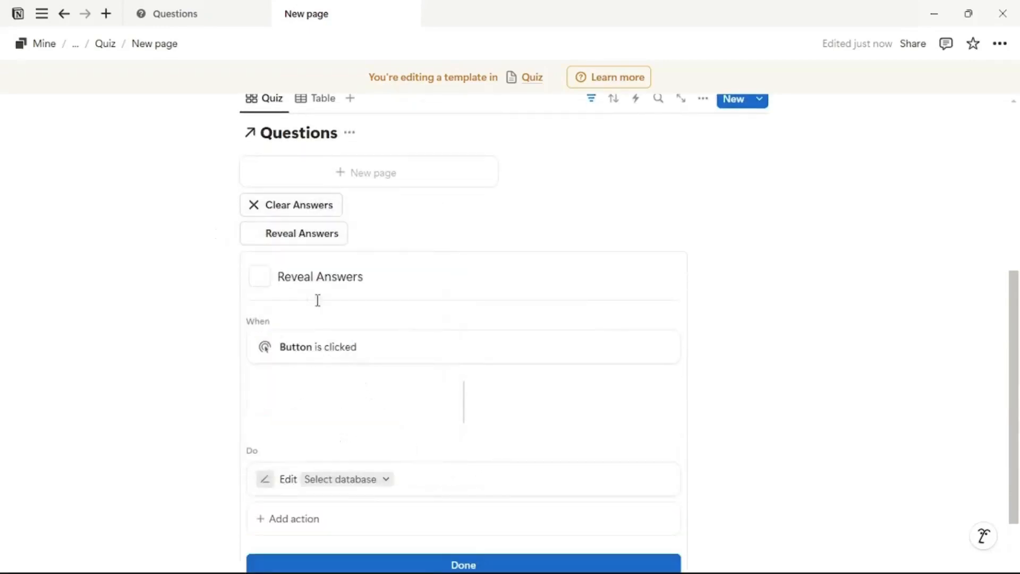
scroll(397, 468, "down", 2)
left_click(348, 404)
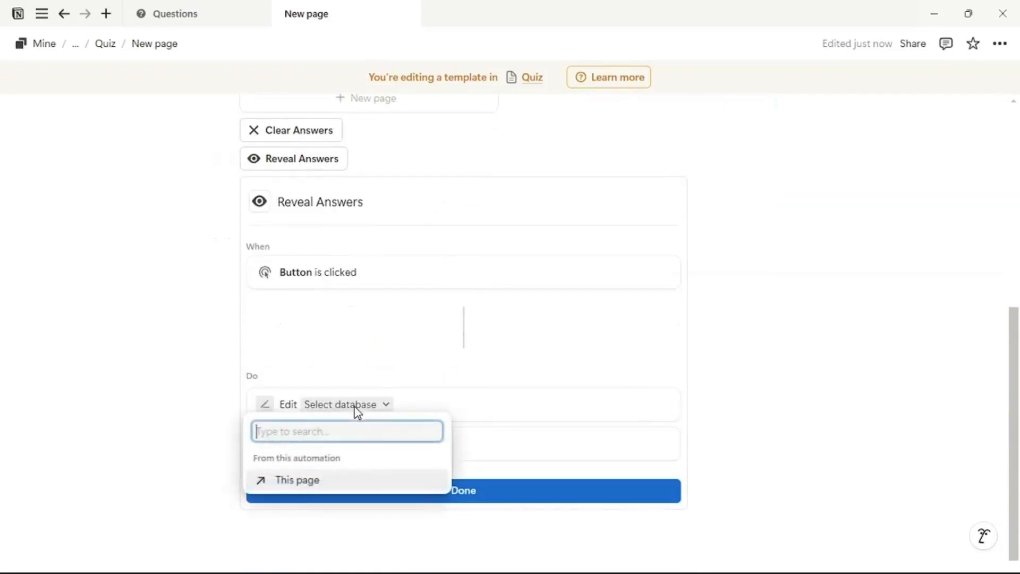
left_click(310, 233)
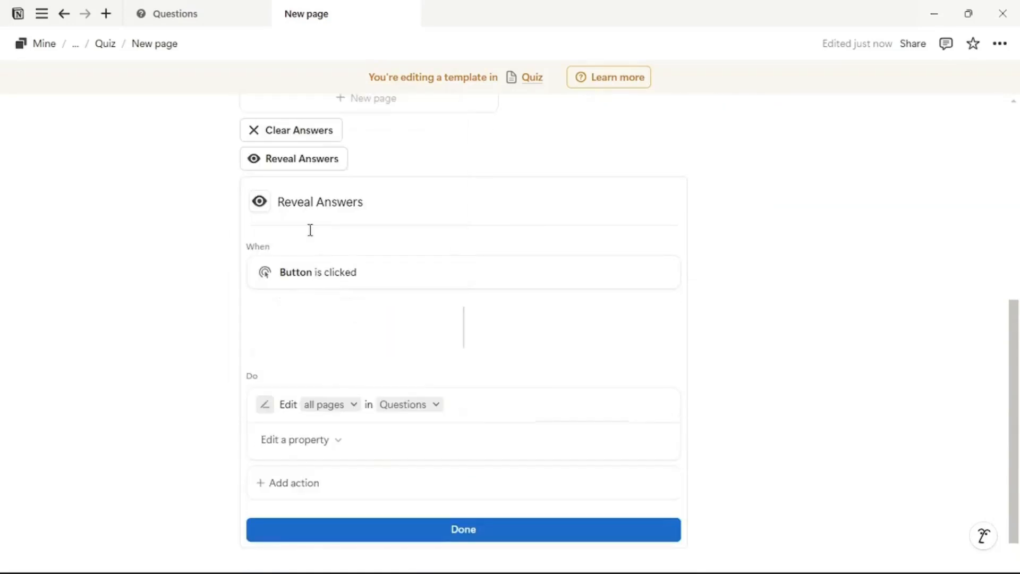
Step: Restrict the Reveal Answers action to matching pages with a filter on the Quiz relation using the Contains condition
left_click(353, 410)
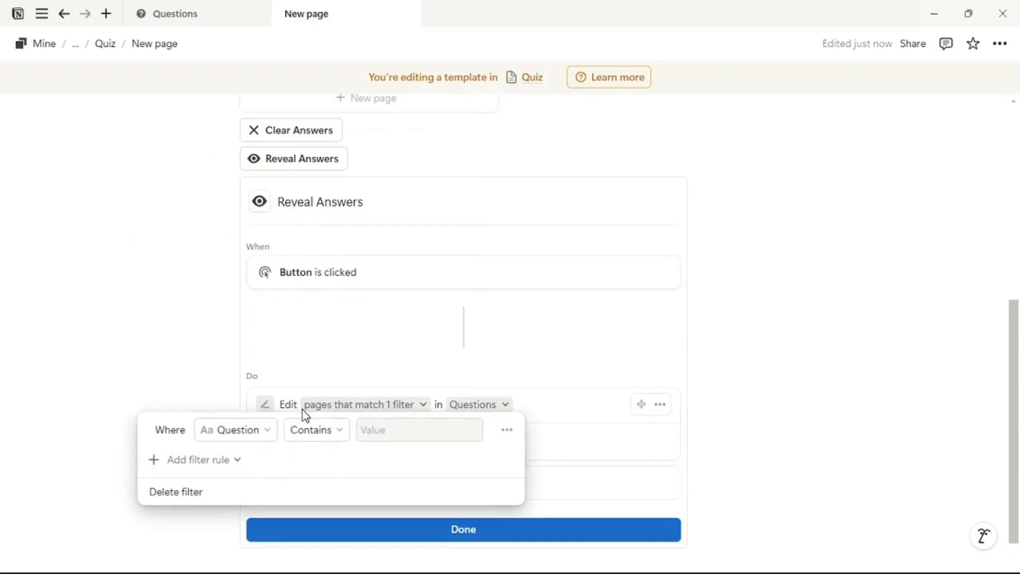
left_click(265, 437)
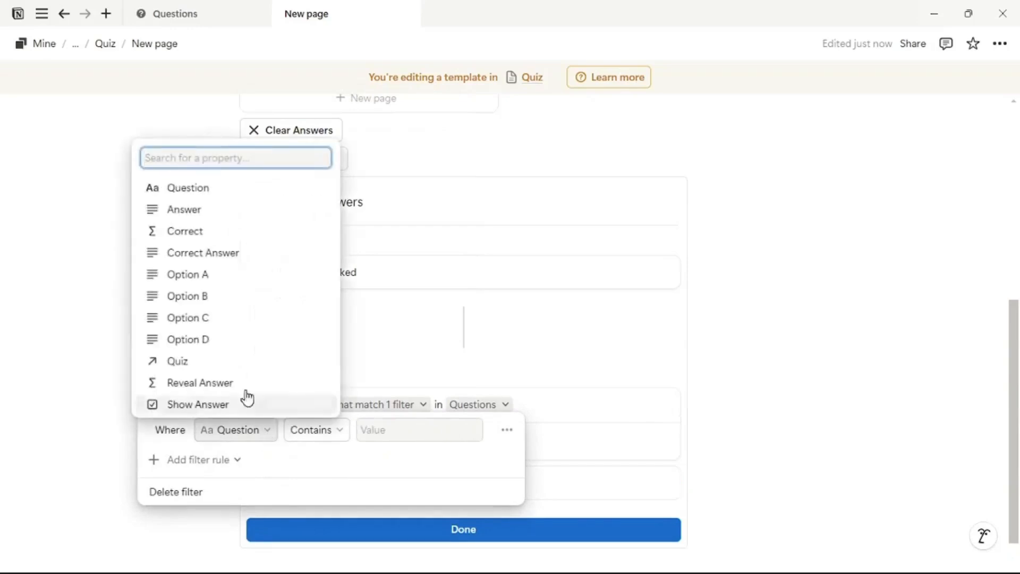
left_click(235, 363)
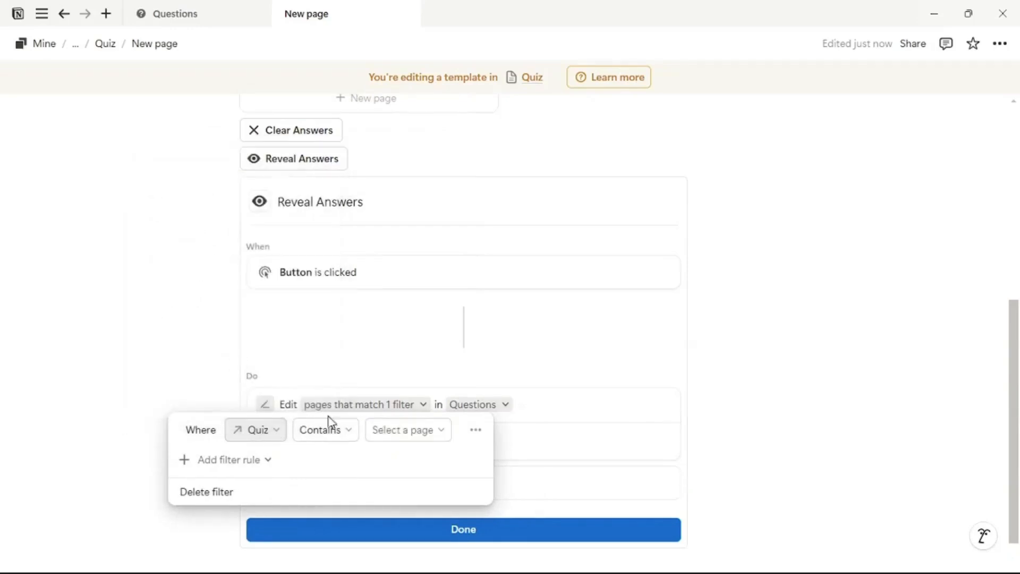
left_click(579, 414)
Step: Make the action set the Show Answer property to Checked and finish the Reveal Answers button
left_click(333, 446)
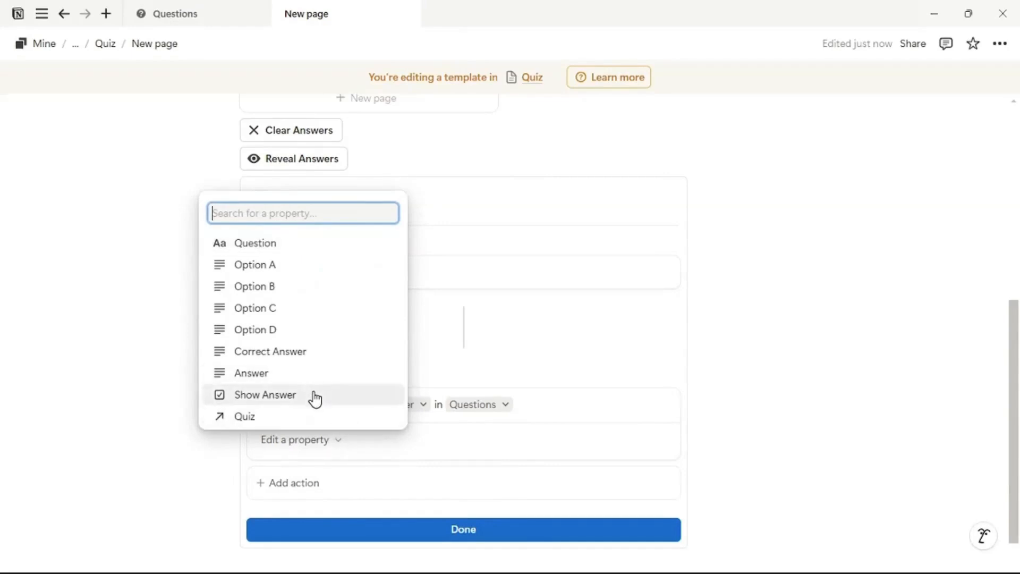
left_click(314, 394)
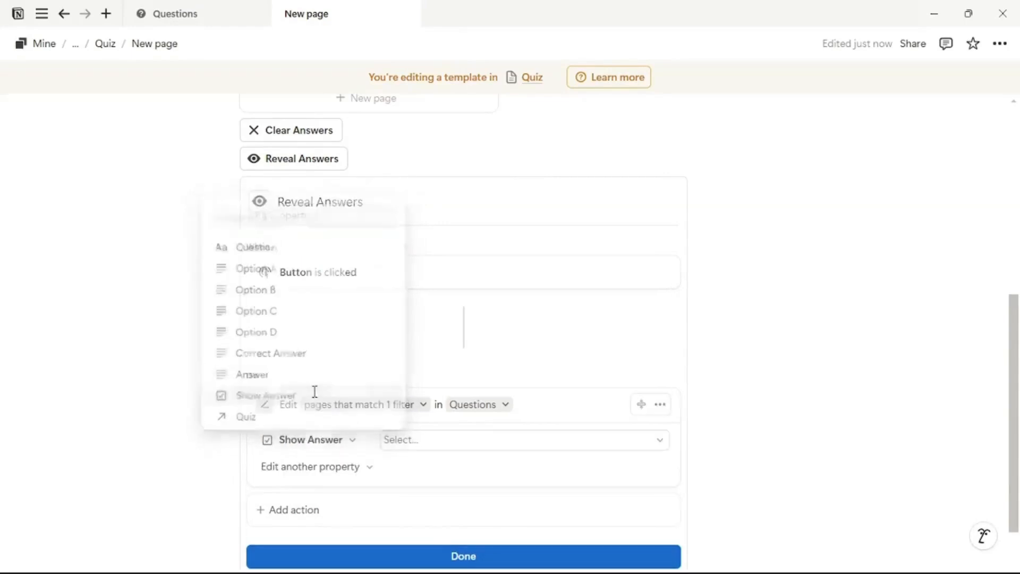
left_click(499, 442)
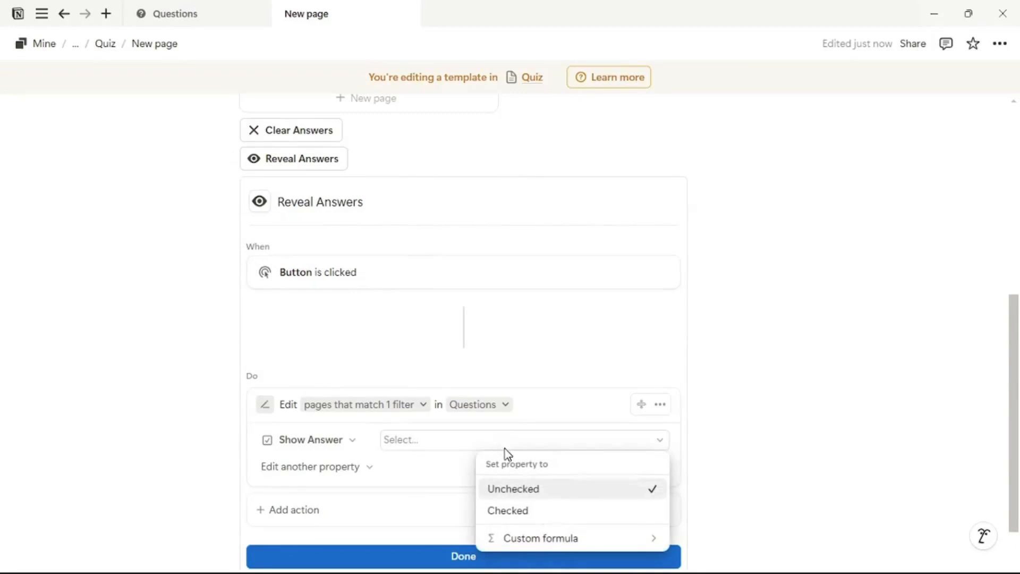
left_click(555, 512)
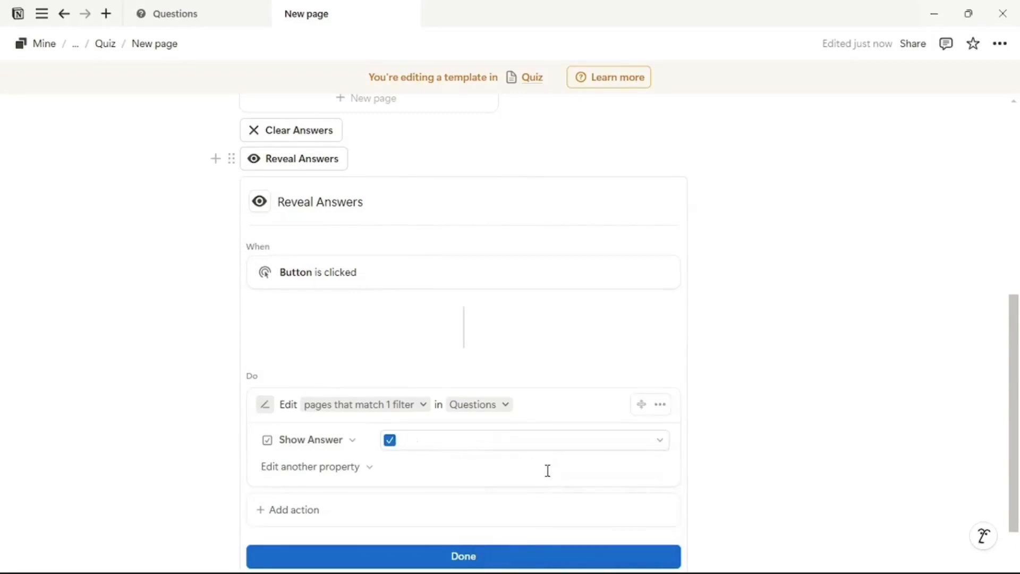
scroll(547, 470, "down", 2)
left_click(545, 485)
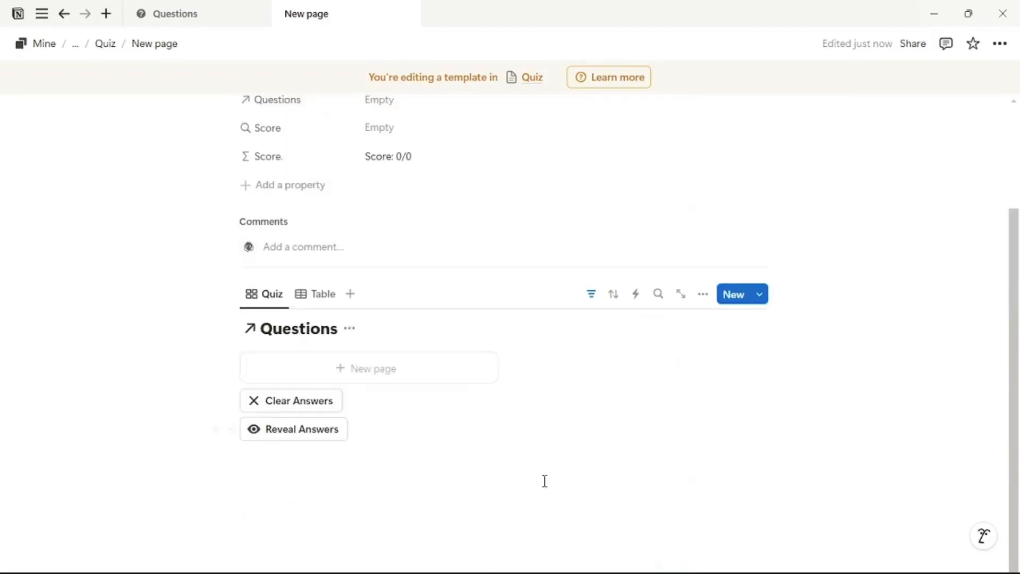
Step: Insert a third button block below Reveal Answers, give it a crossed-out eye icon and name it Hide Answers
left_click(340, 455)
type("/bu")
left_click(303, 347)
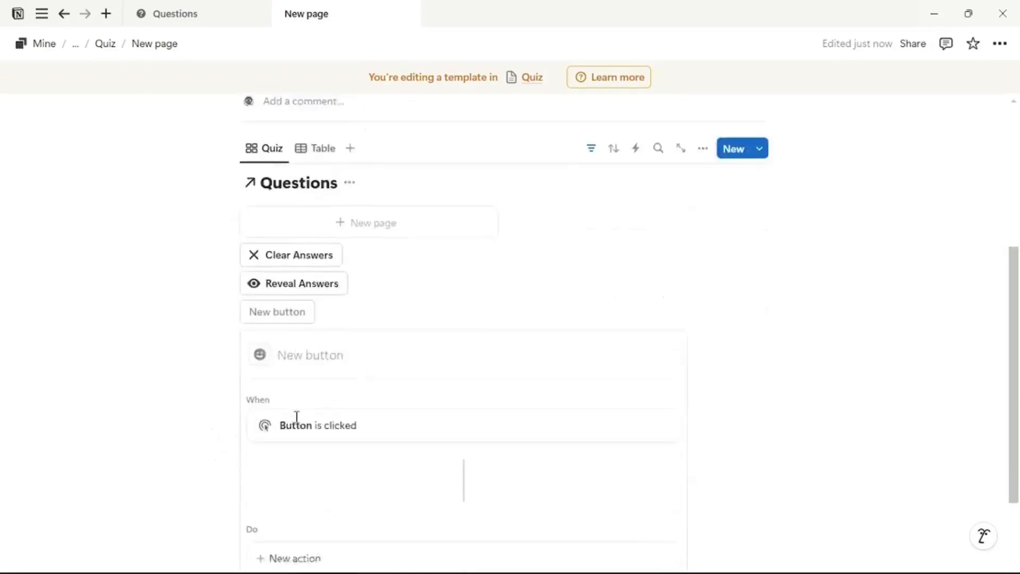
left_click(264, 280)
left_click(154, 425)
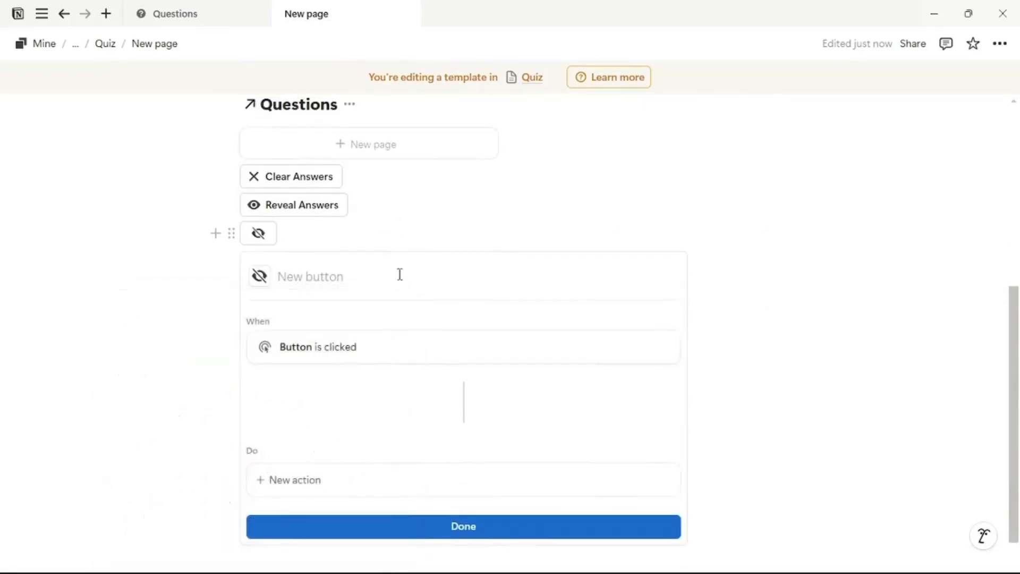
type("Hide Answers")
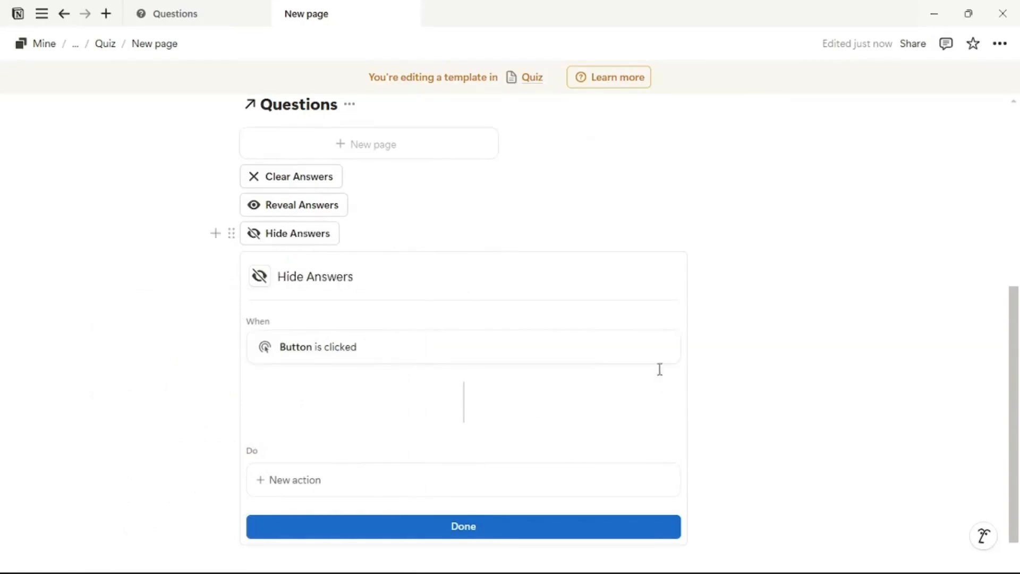
Step: Add an action to the Hide Answers button that edits pages in the Questions database
left_click(658, 481)
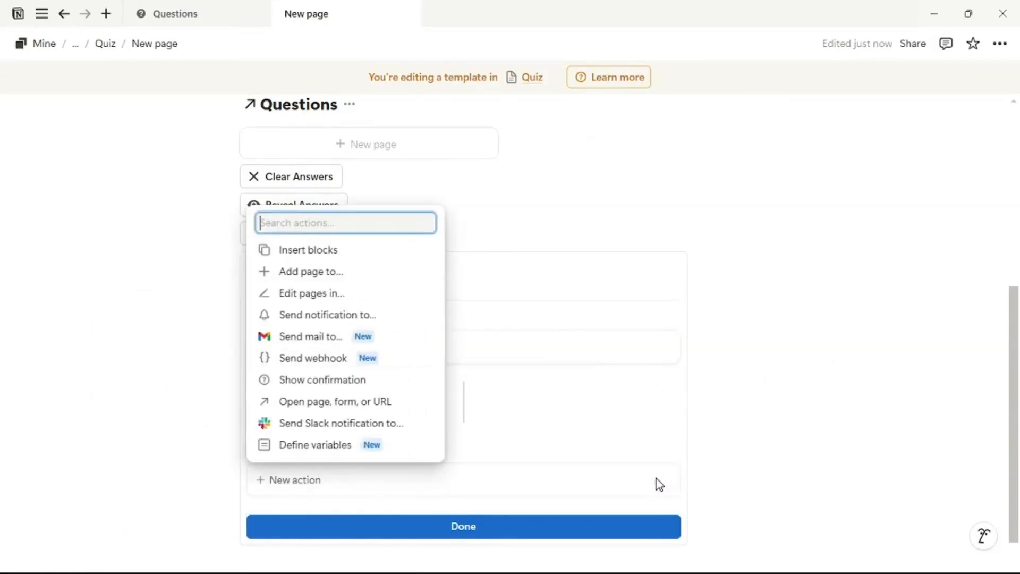
left_click(309, 294)
left_click(346, 406)
left_click(298, 223)
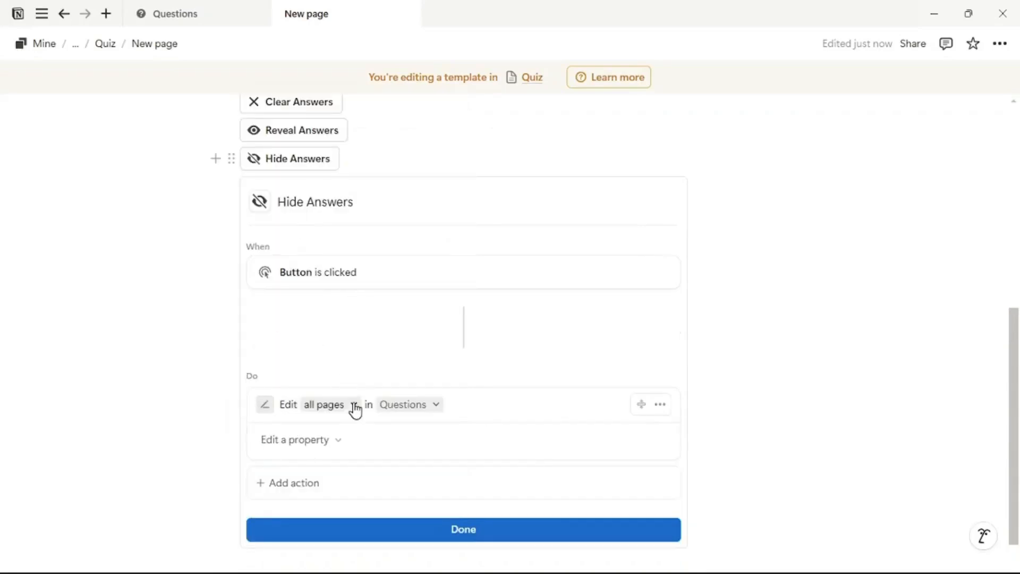
Step: Restrict the Hide Answers action to matching pages with a filter on the Quiz relation using the Contains condition
left_click(335, 403)
left_click(265, 429)
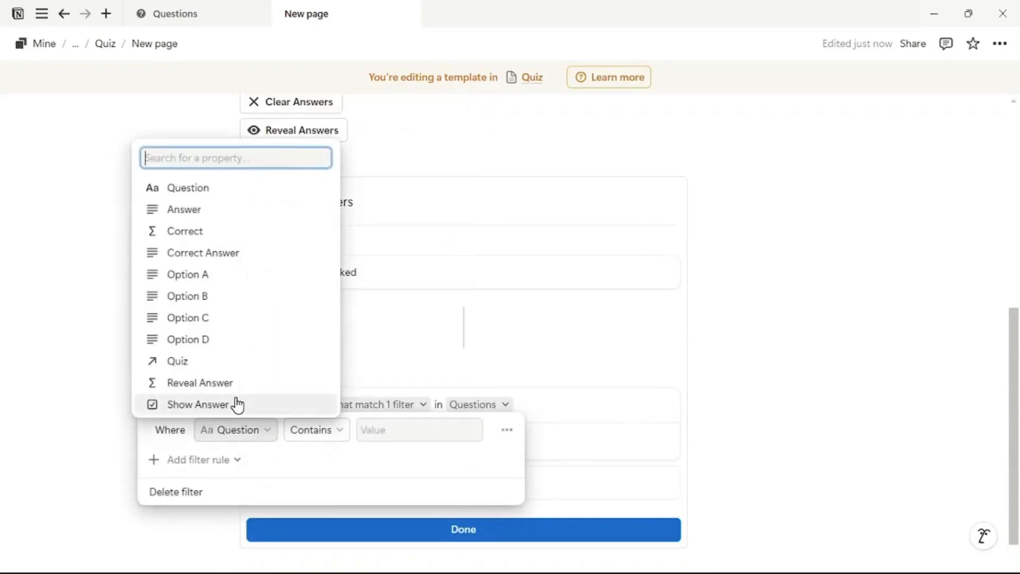
left_click(228, 363)
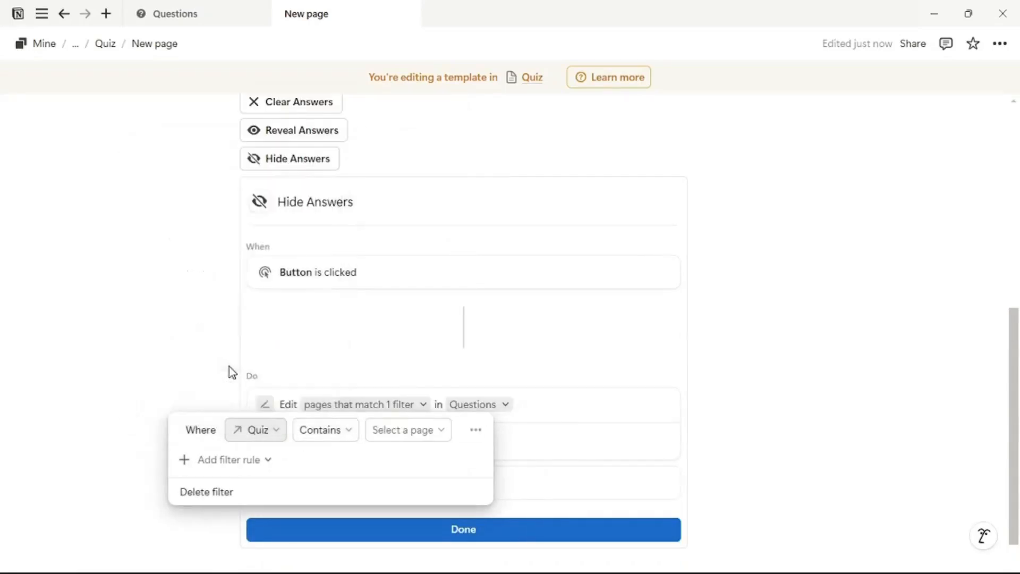
left_click(587, 374)
Step: Make the Hide Answers action set the Show Answer property to Unchecked and finish the button
left_click(295, 444)
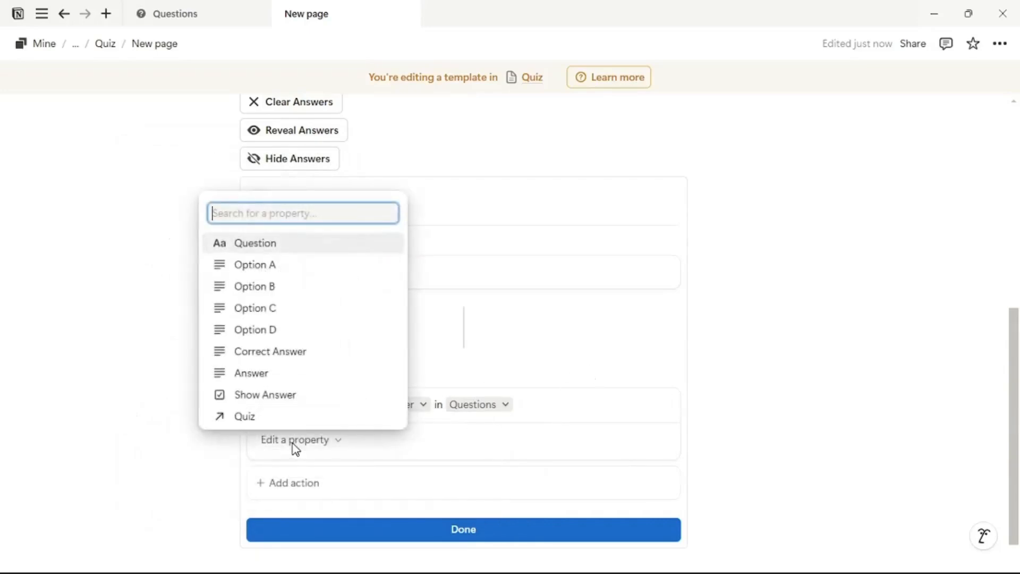
left_click(286, 394)
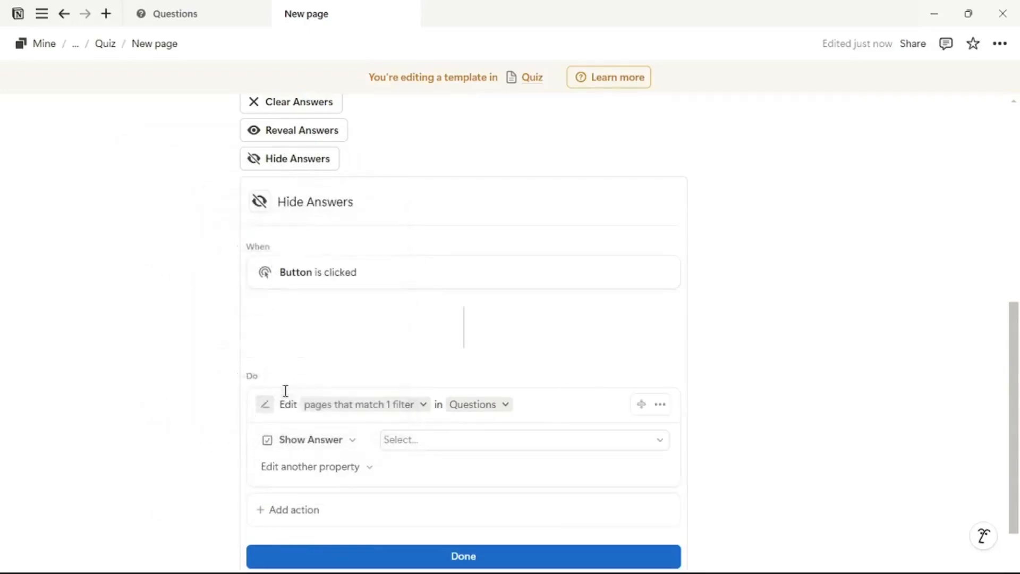
left_click(465, 440)
left_click(553, 500)
left_click(530, 555)
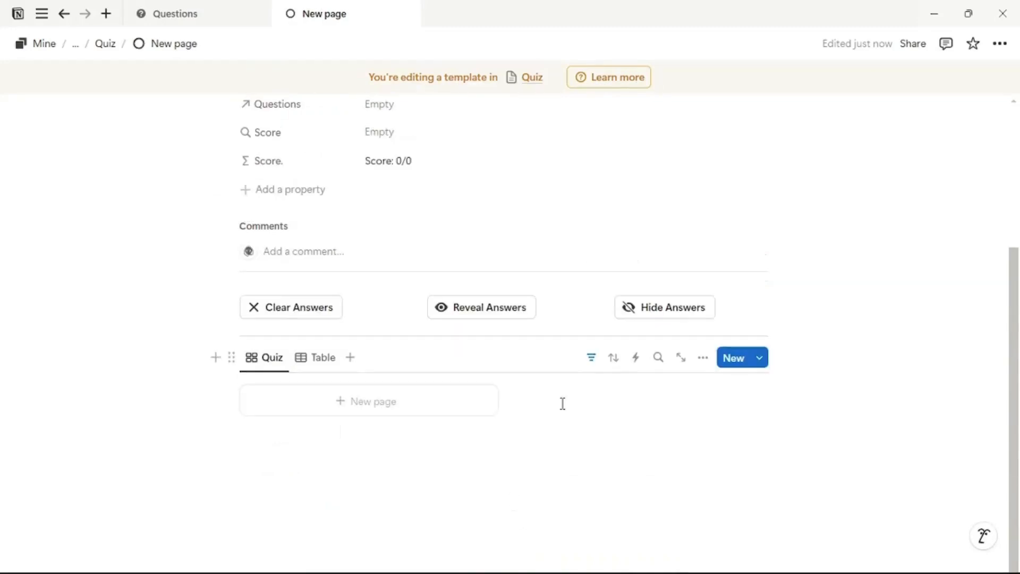
scroll(562, 403, "up", 4)
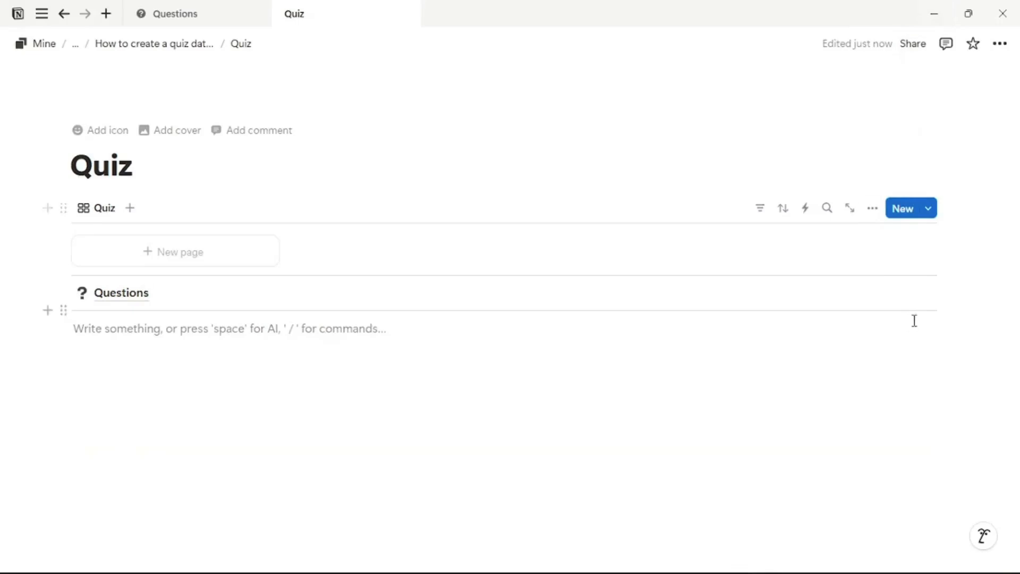
Step: Set the New page template as the default for all views in the Quiz database
left_click(930, 208)
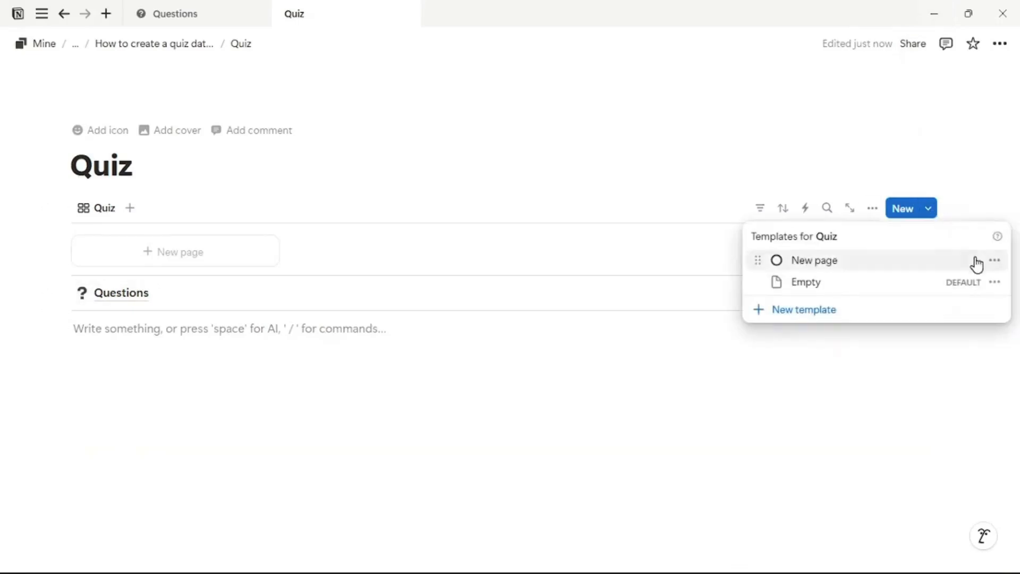
left_click(994, 260)
left_click(903, 239)
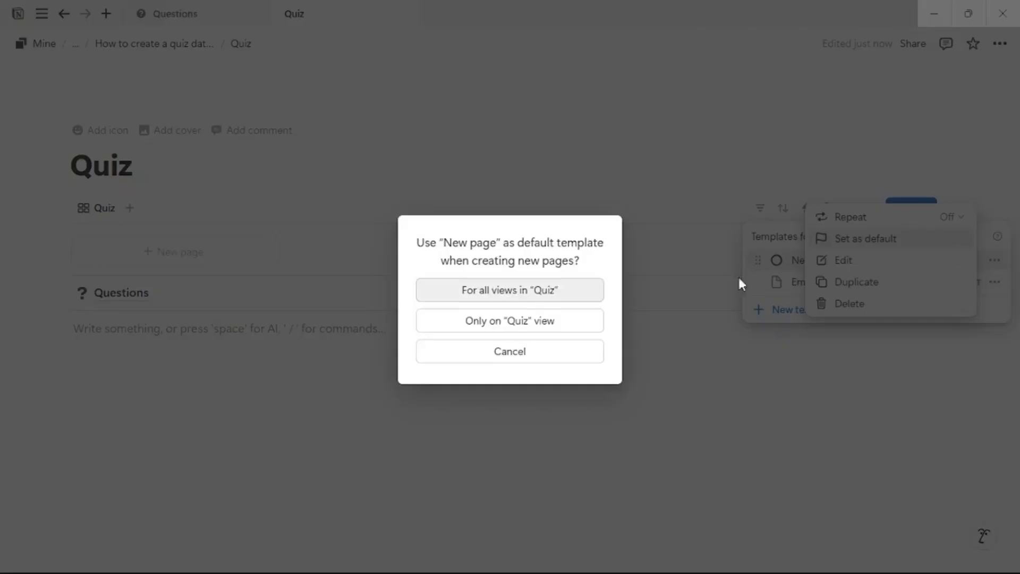
left_click(509, 294)
left_click(746, 419)
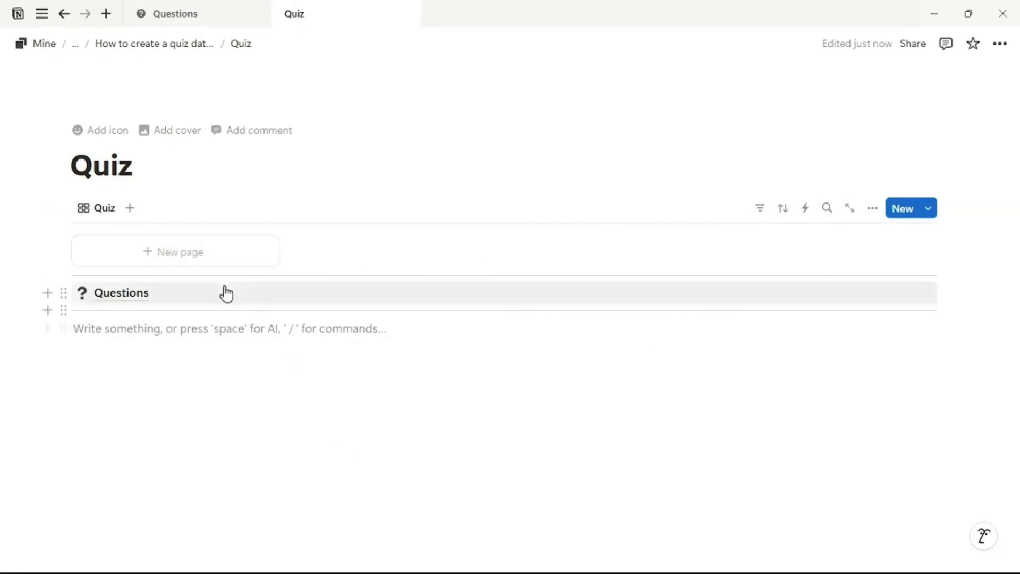
Step: Create a new page in the Quiz database, open it as a full page and title it General Knowledge
left_click(216, 262)
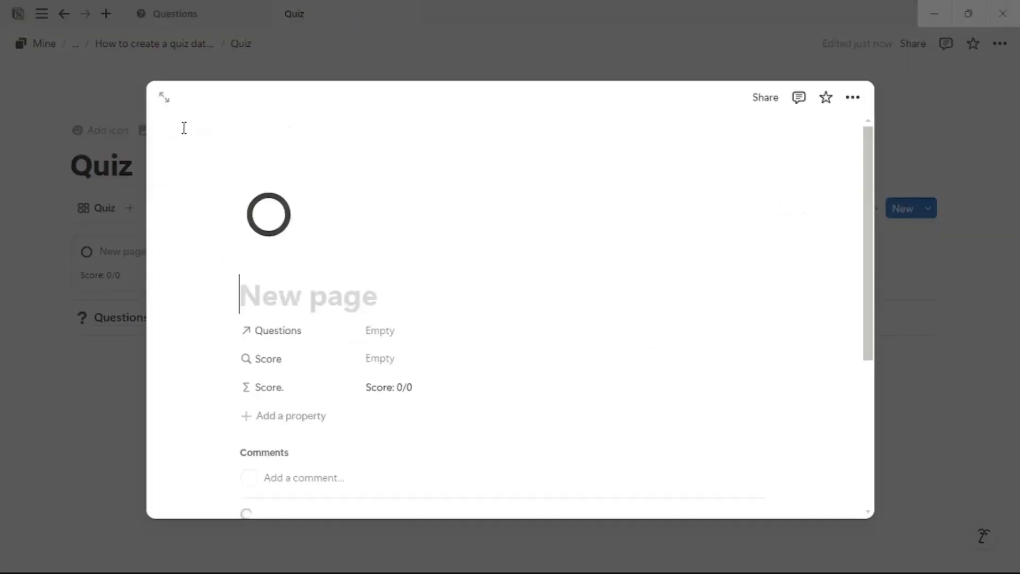
left_click(162, 101)
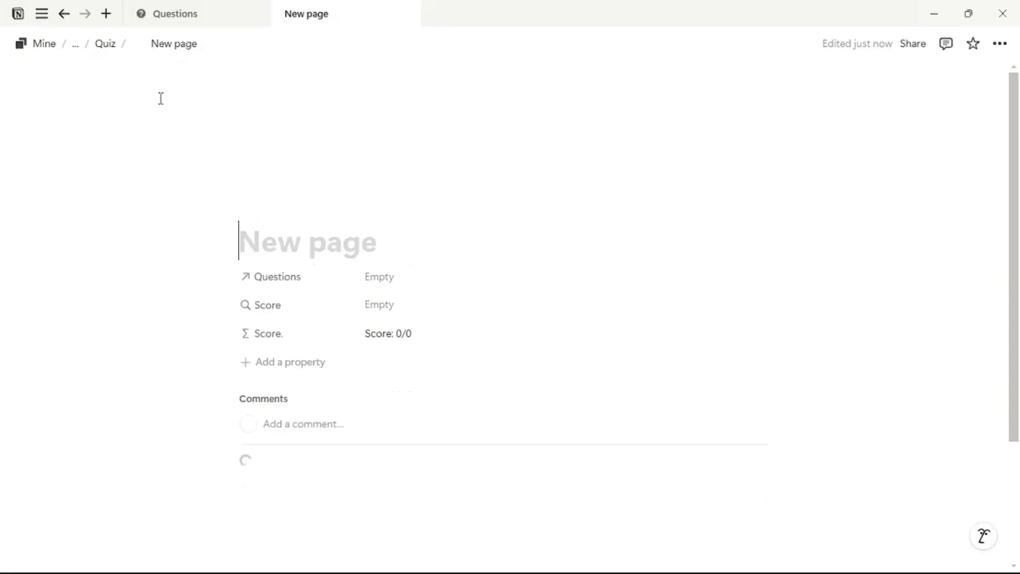
type("General Knowledge")
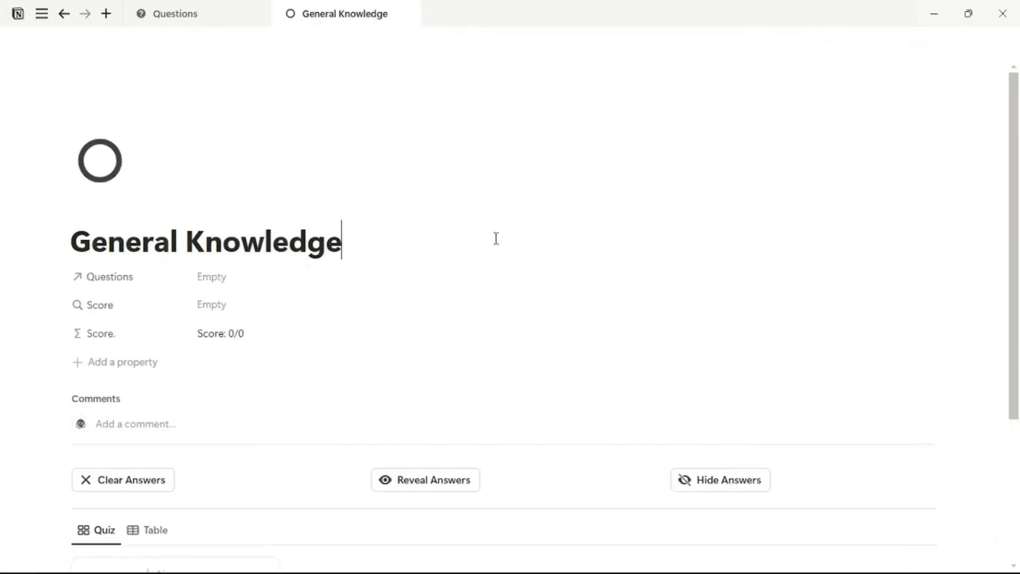
Step: Set the Quiz filter of the Clear Answers button's action to the General Knowledge page and save the button
scroll(497, 238, "down", 3)
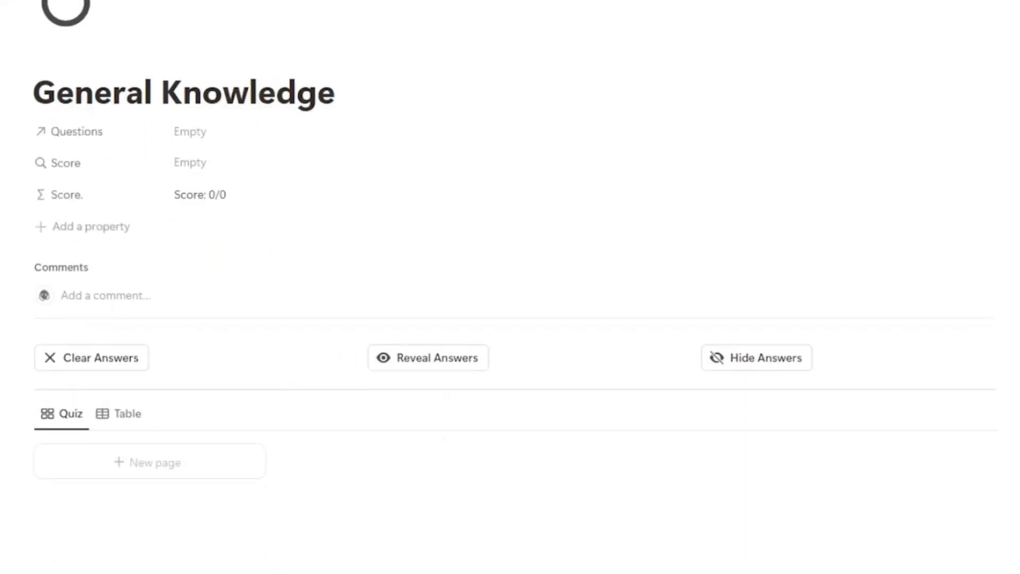
left_click(162, 357)
scroll(167, 388, "down", 4)
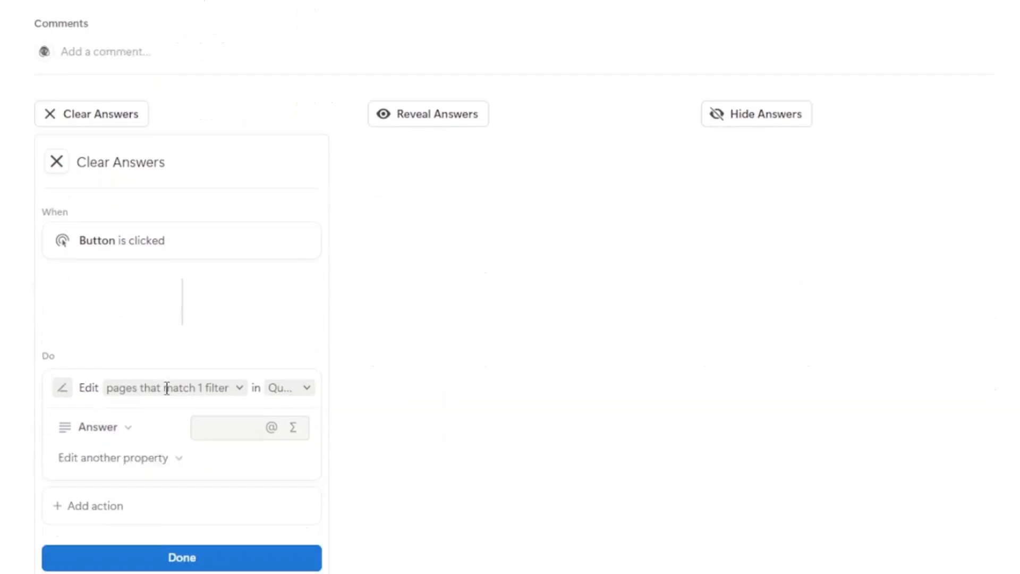
left_click(160, 381)
left_click(246, 423)
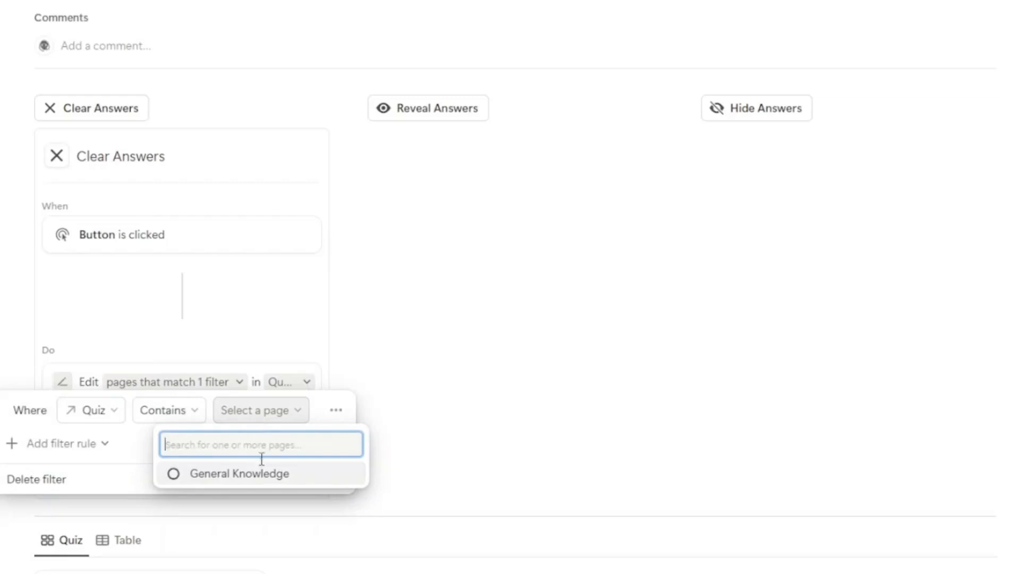
left_click(262, 477)
left_click(486, 327)
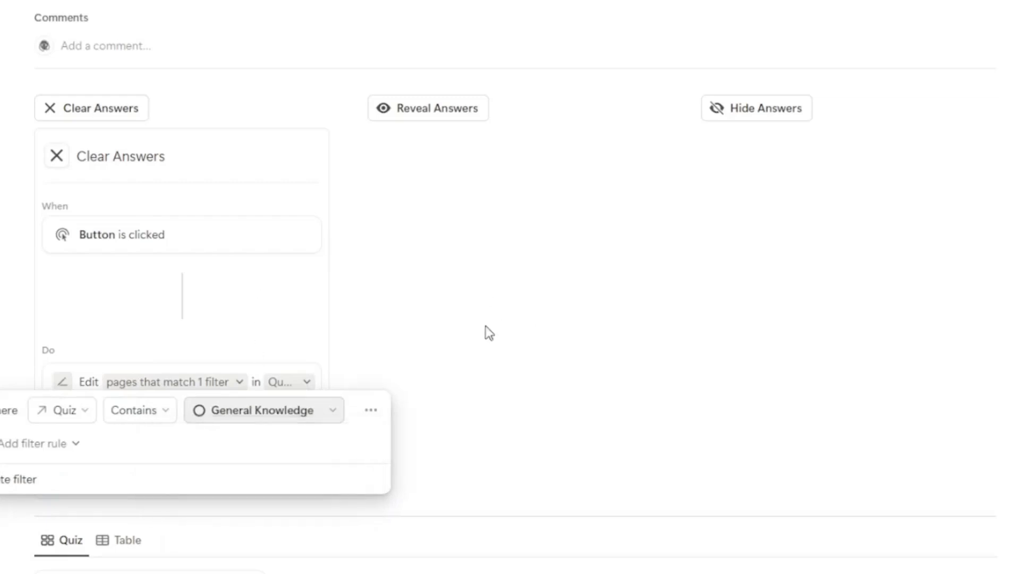
left_click(321, 307)
left_click(242, 480)
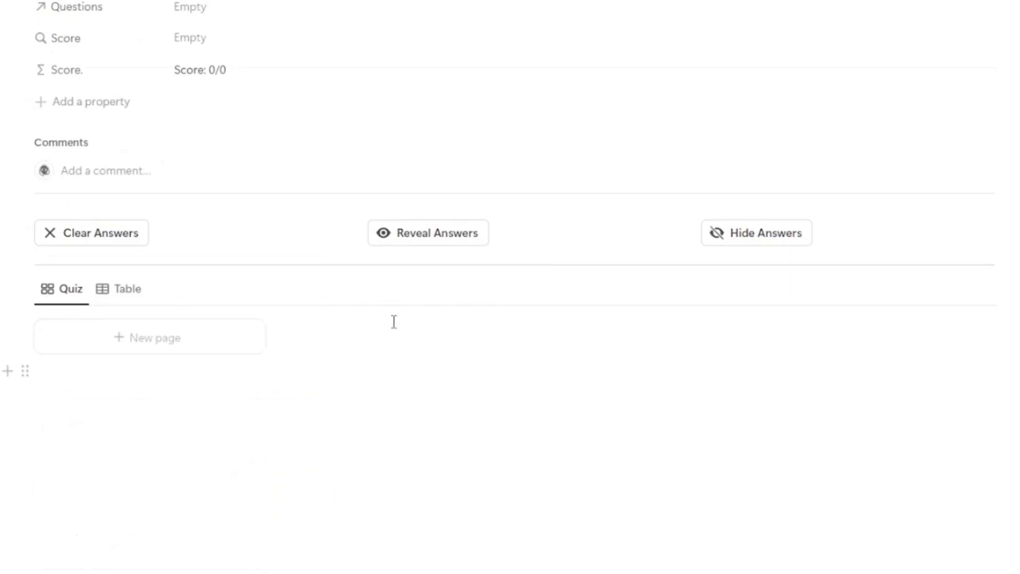
Step: Set the Quiz filter of the Reveal Answers button's action to General Knowledge and save the button
left_click(530, 234)
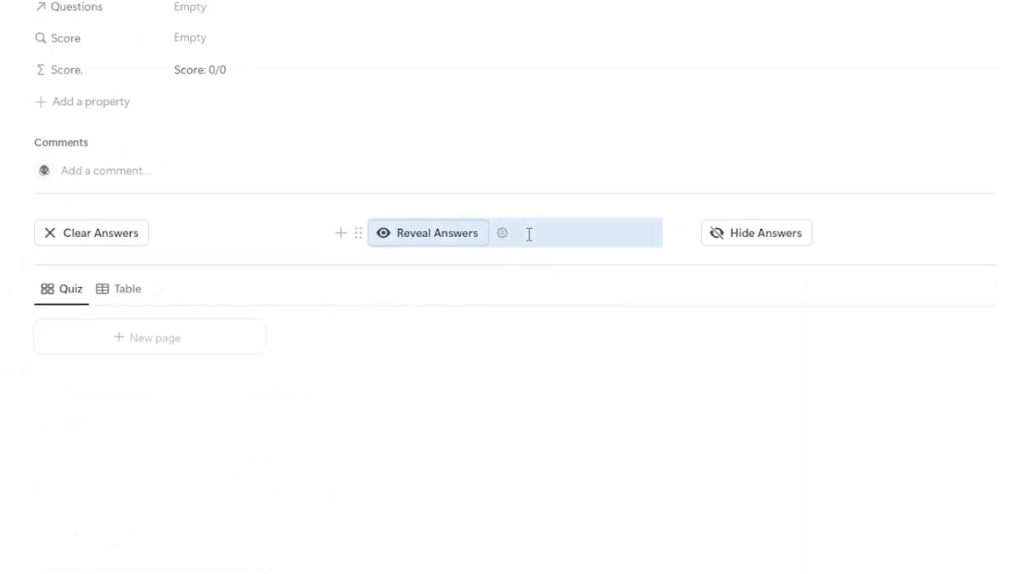
left_click(503, 233)
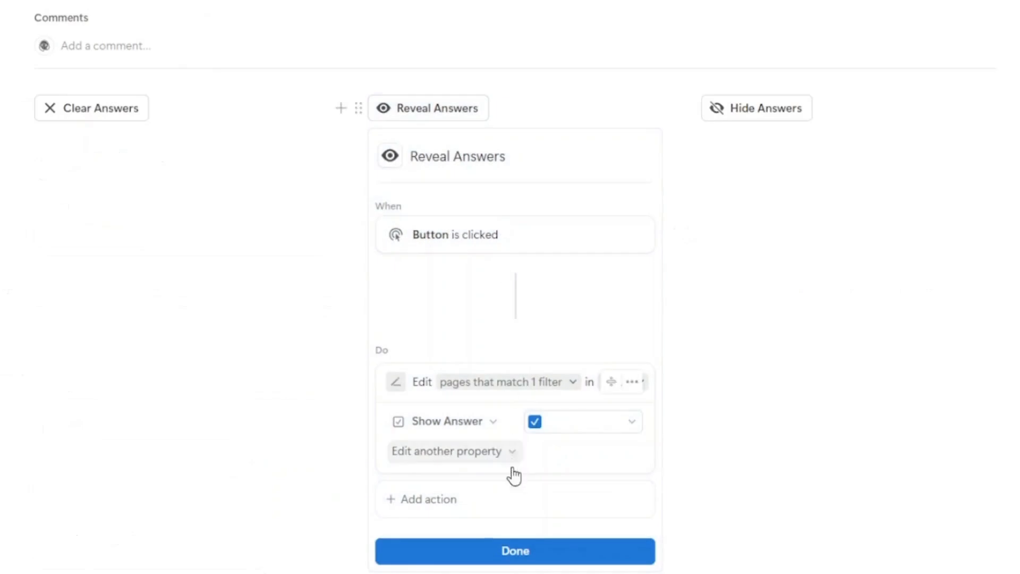
left_click(519, 382)
left_click(581, 417)
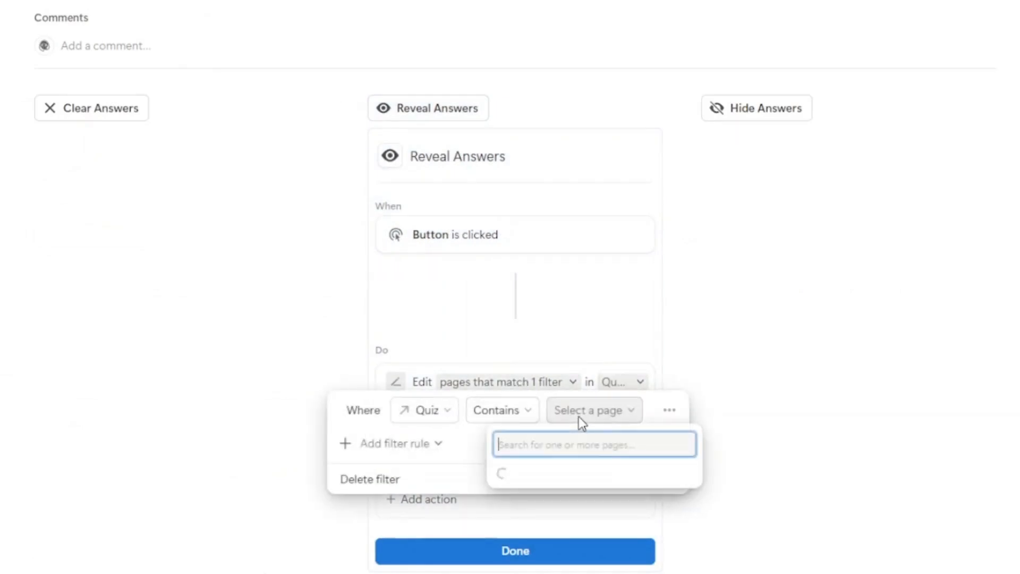
left_click(583, 477)
left_click(583, 411)
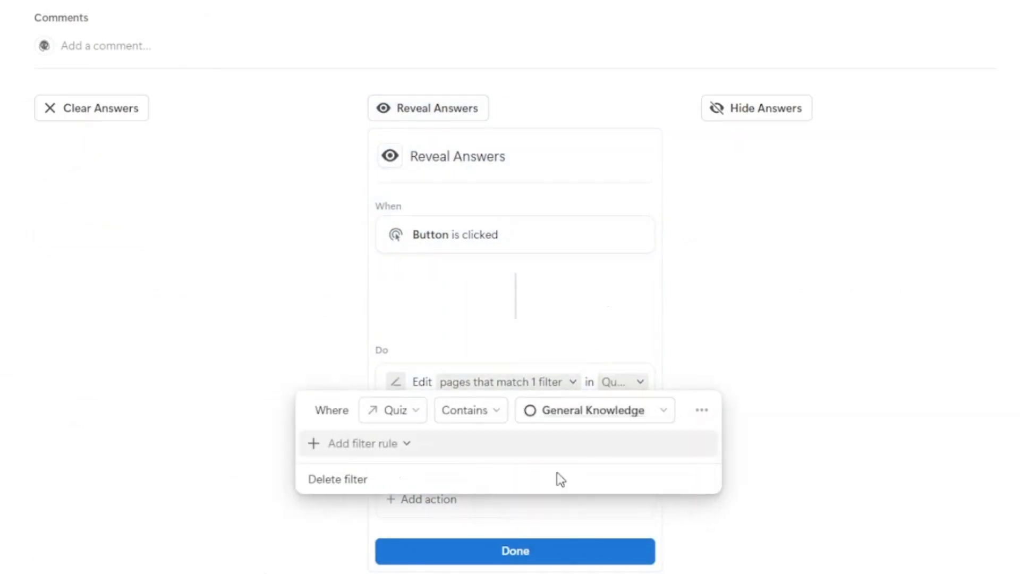
left_click(551, 552)
Step: Point the Hide Answers button's Quiz filter to General Knowledge and save the button
left_click(827, 234)
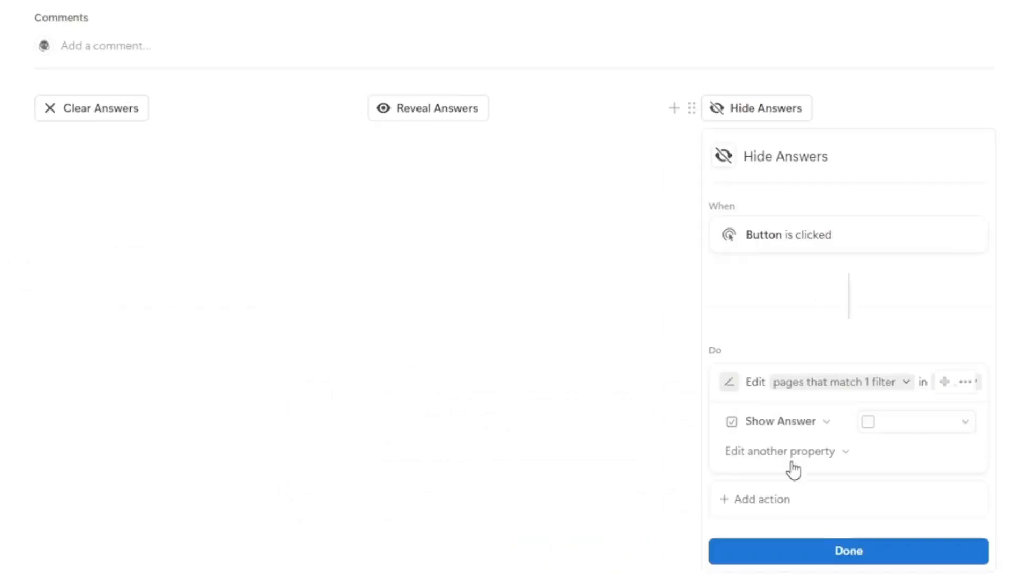
left_click(883, 387)
left_click(911, 429)
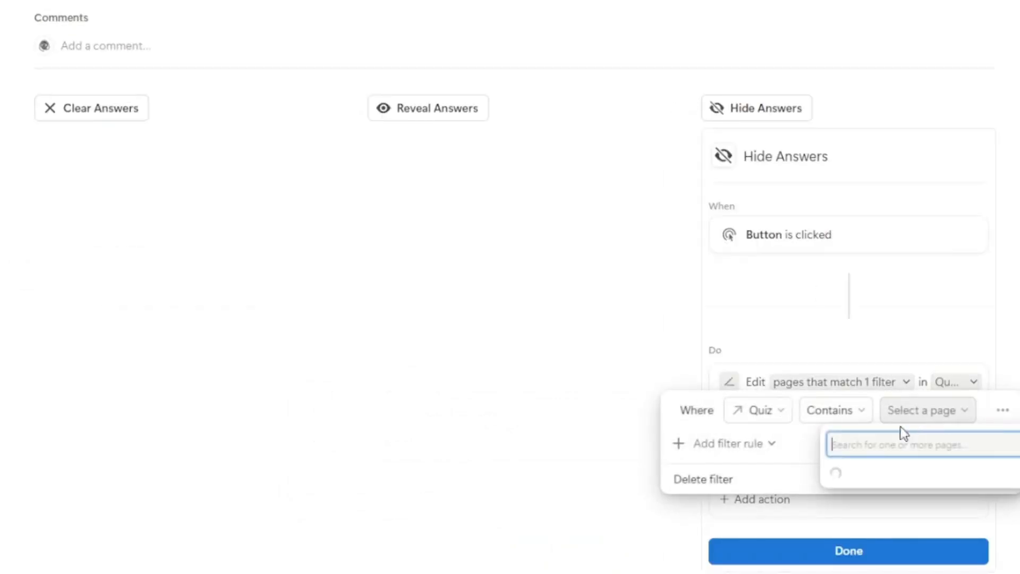
left_click(893, 472)
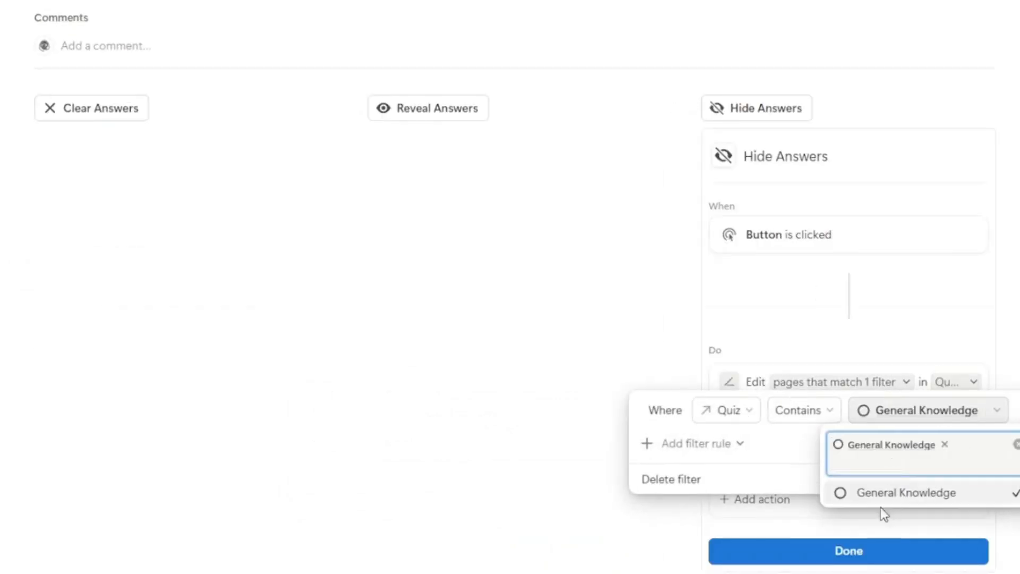
left_click(851, 552)
left_click(850, 552)
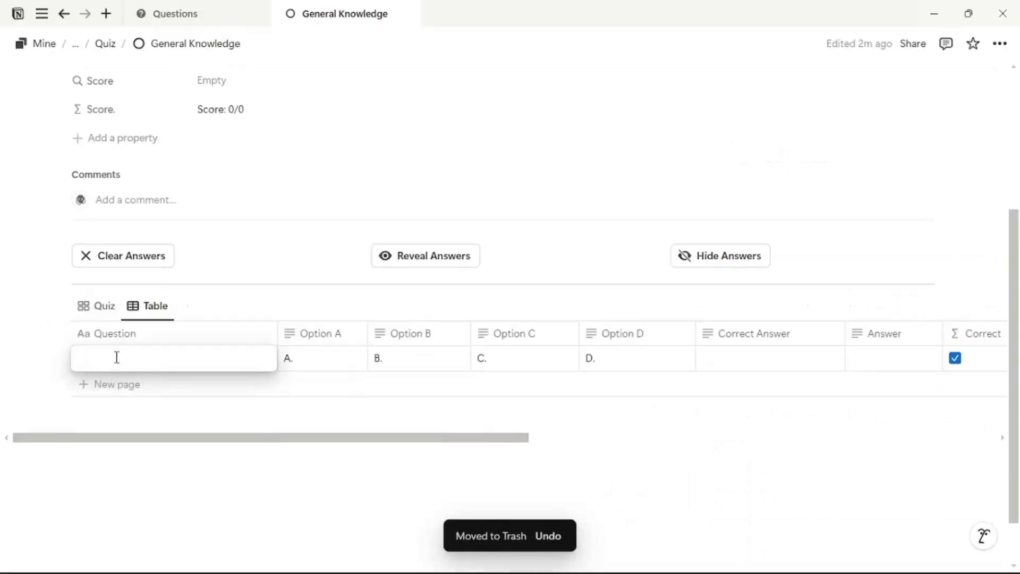
Step: Enter the question "Which planet is known as the Red Planet?" in the table with Option A Venus and Option B Mars
type("Which planet is known as the Red Planet?")
left_click(319, 362)
type("Venus")
left_click(421, 359)
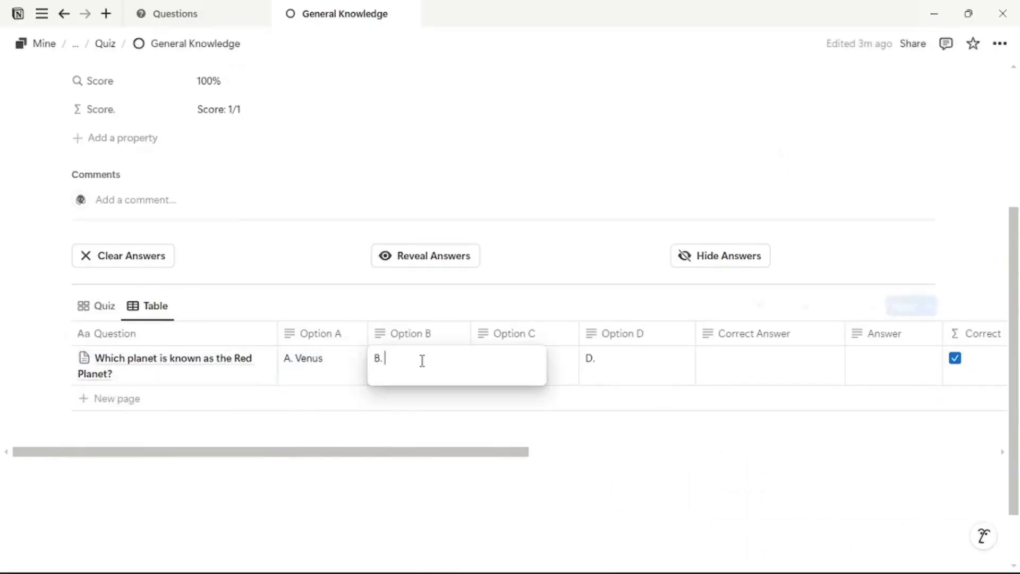
type("Mars")
Step: Complete the Red Planet question with Option C Jupiter, Option D Saturn and B as the correct answer
left_click(567, 362)
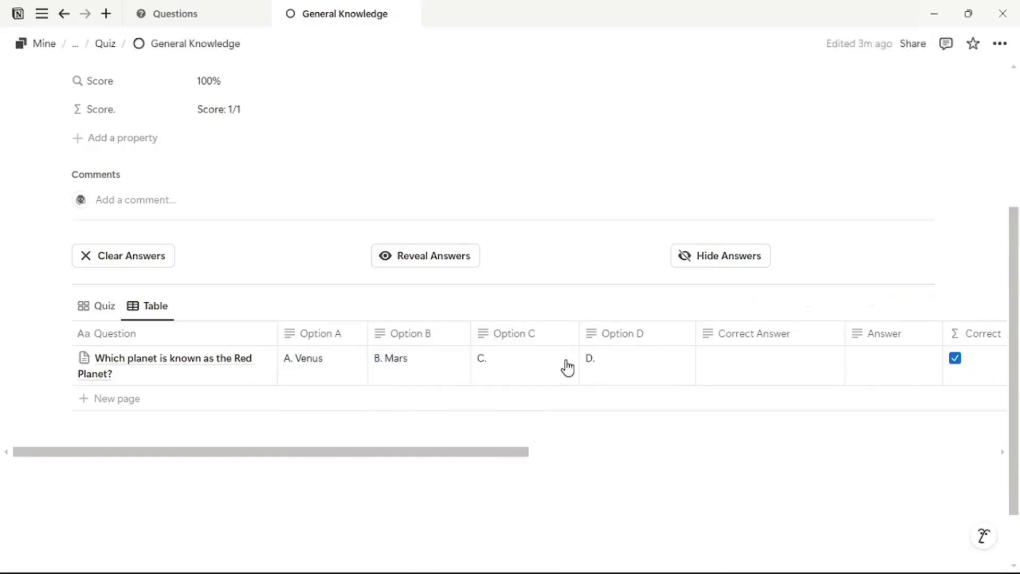
type("Jupiter")
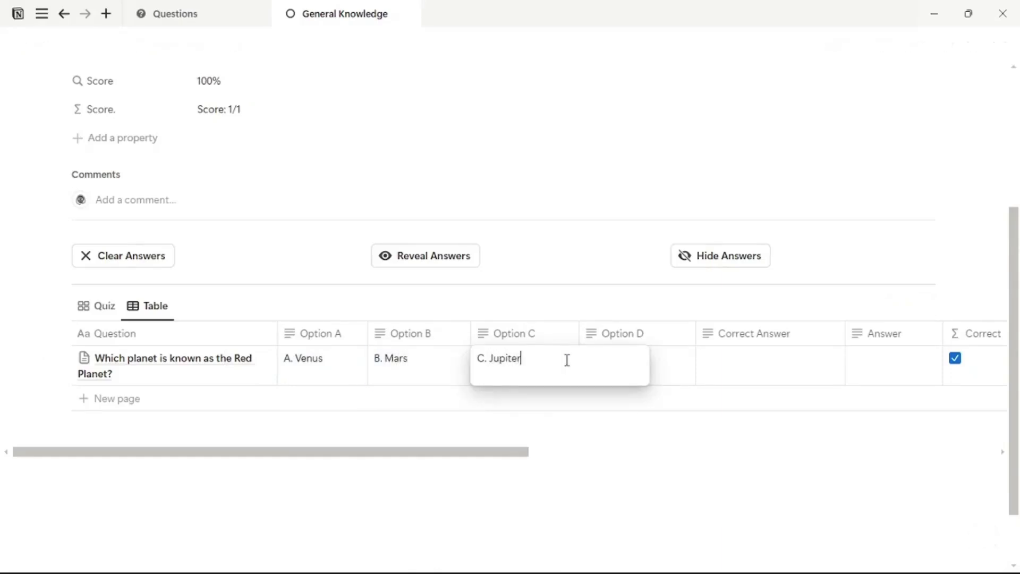
left_click(674, 380)
type("Saturn")
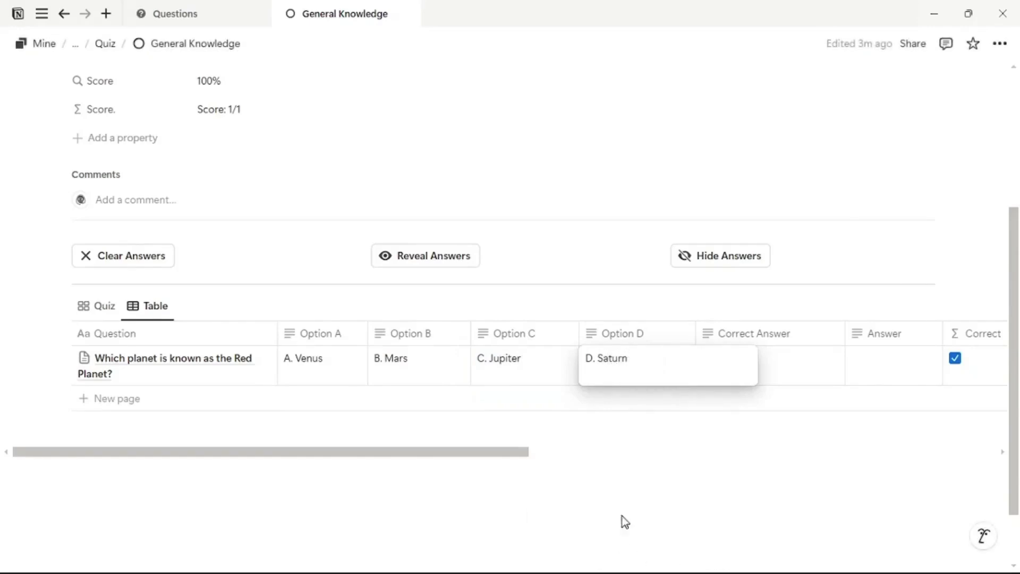
left_click(781, 378)
type("B")
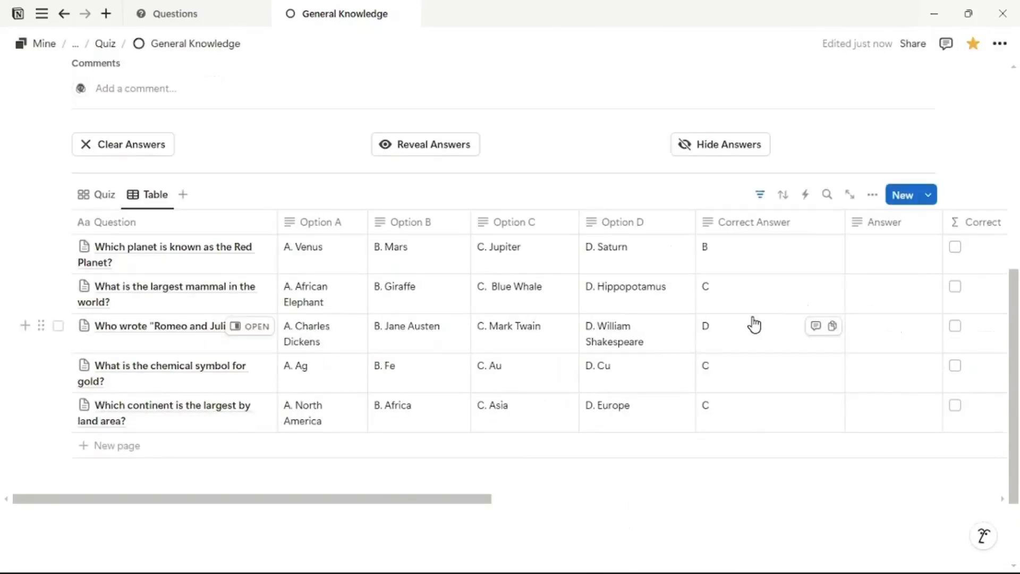
Step: Answer the Quiz view's cards with Red Planet B, continent C, gold C, Romeo and Juliet D, largest mammal C, and check the score
left_click(98, 195)
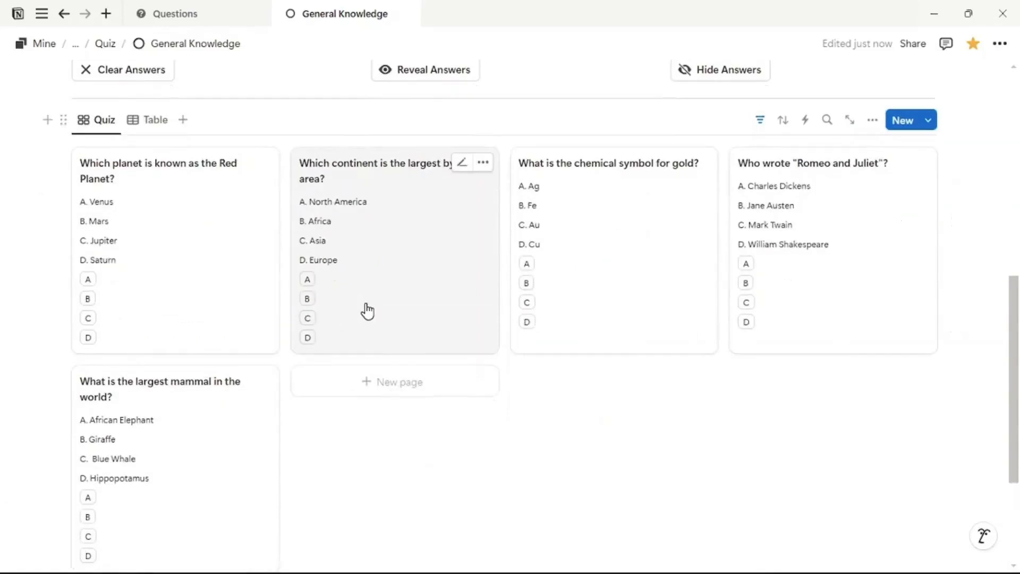
scroll(367, 309, "down", 1)
left_click(90, 224)
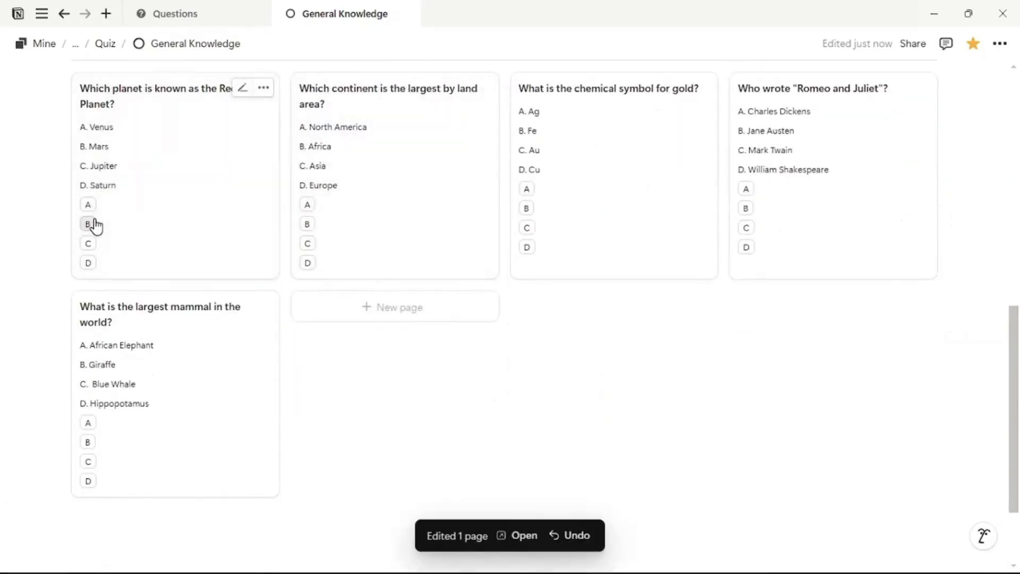
left_click(307, 245)
left_click(528, 250)
left_click(747, 231)
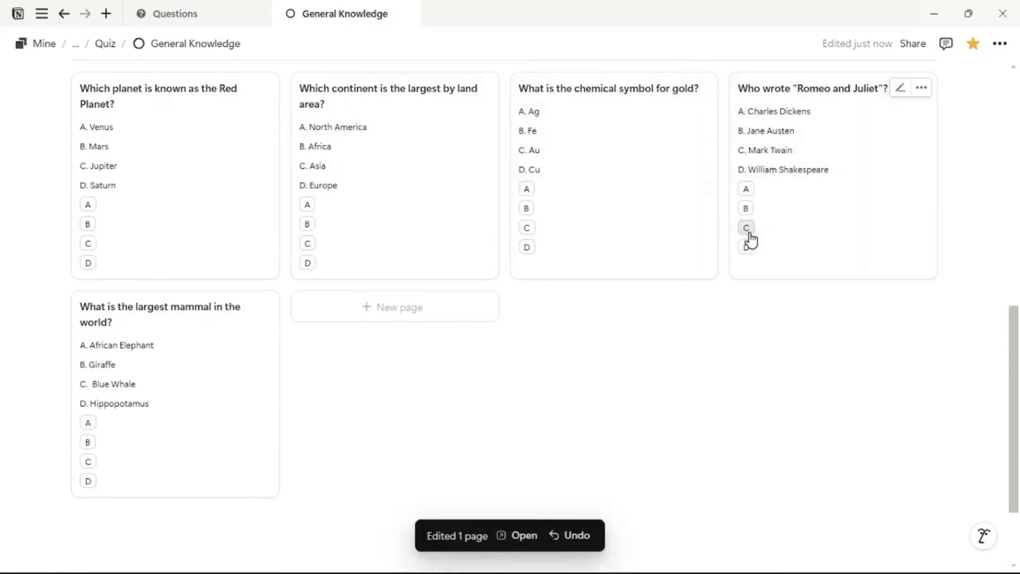
left_click(91, 462)
scroll(392, 467, "up", 8)
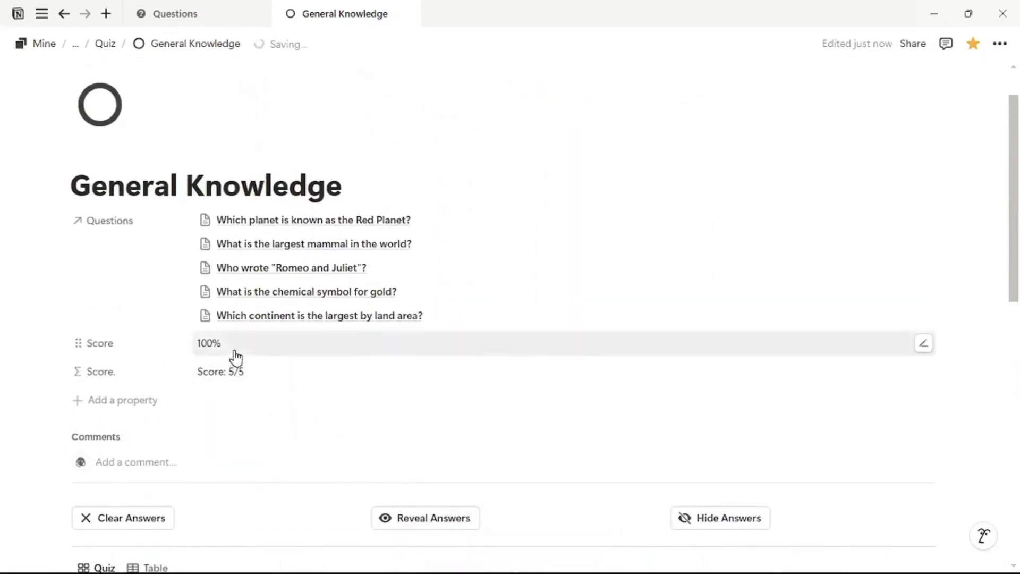
Step: Test the answer buttons by revealing the answers on all question cards and hiding them again
scroll(300, 390, "down", 8)
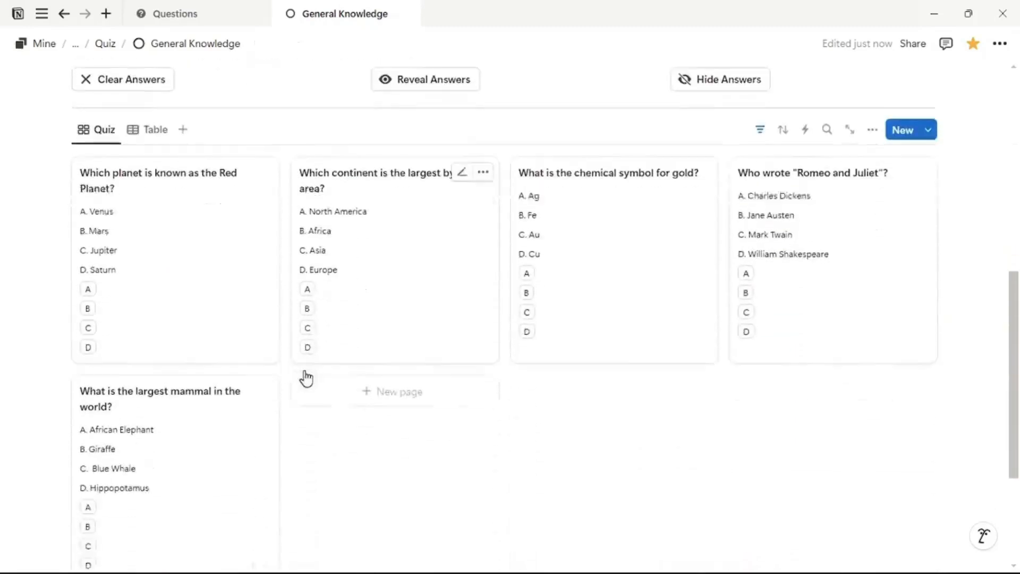
scroll(171, 269, "up", 1)
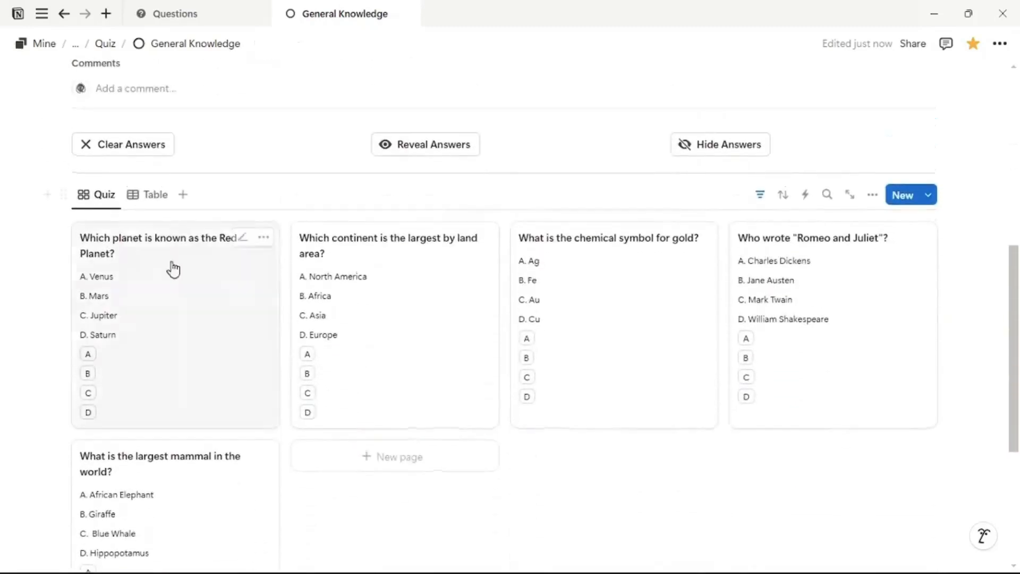
left_click(429, 155)
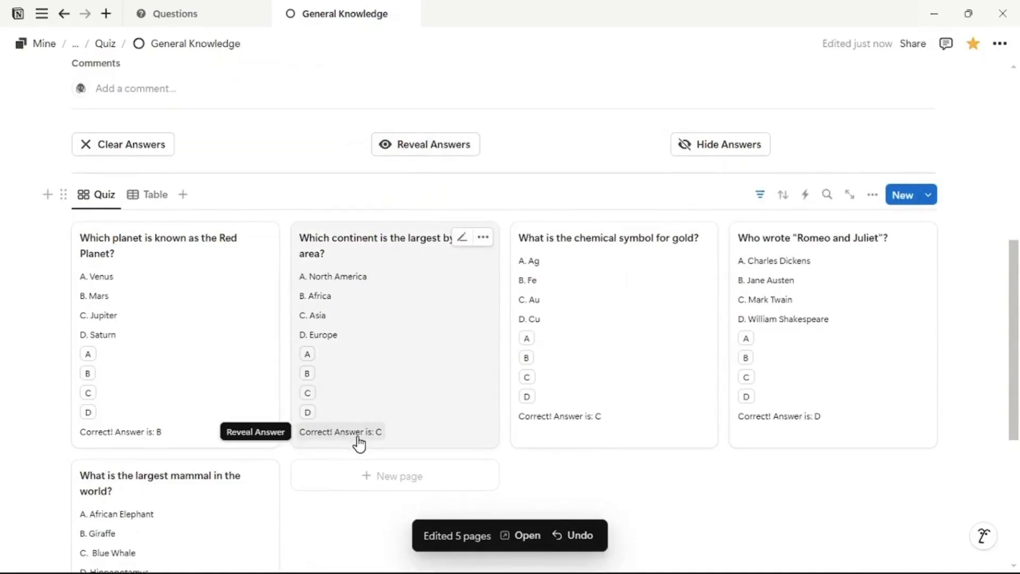
left_click(694, 145)
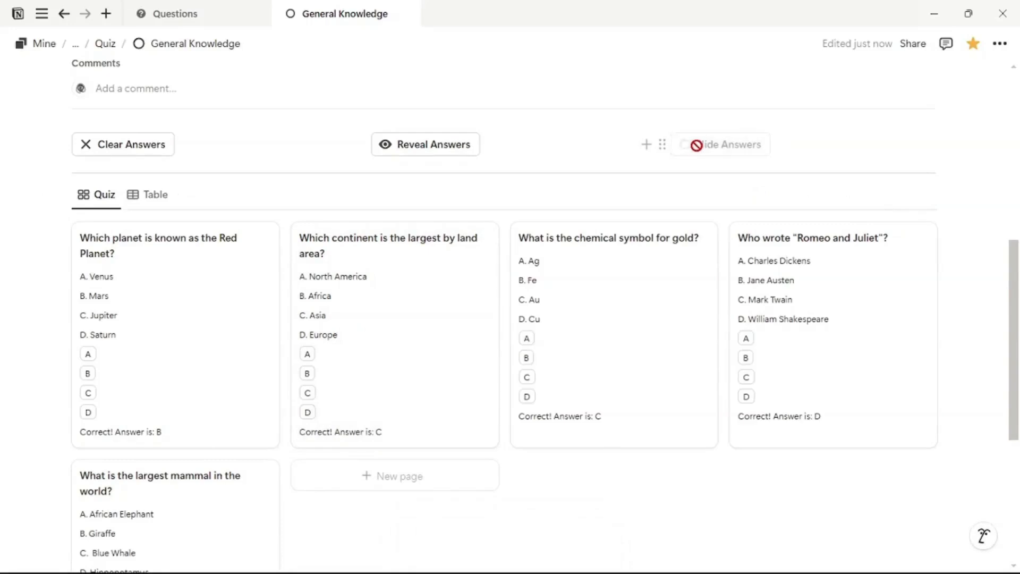
Step: Clear all answers of the General Knowledge quiz and return to the parent Quiz page
left_click(154, 154)
scroll(158, 160, "down", 1)
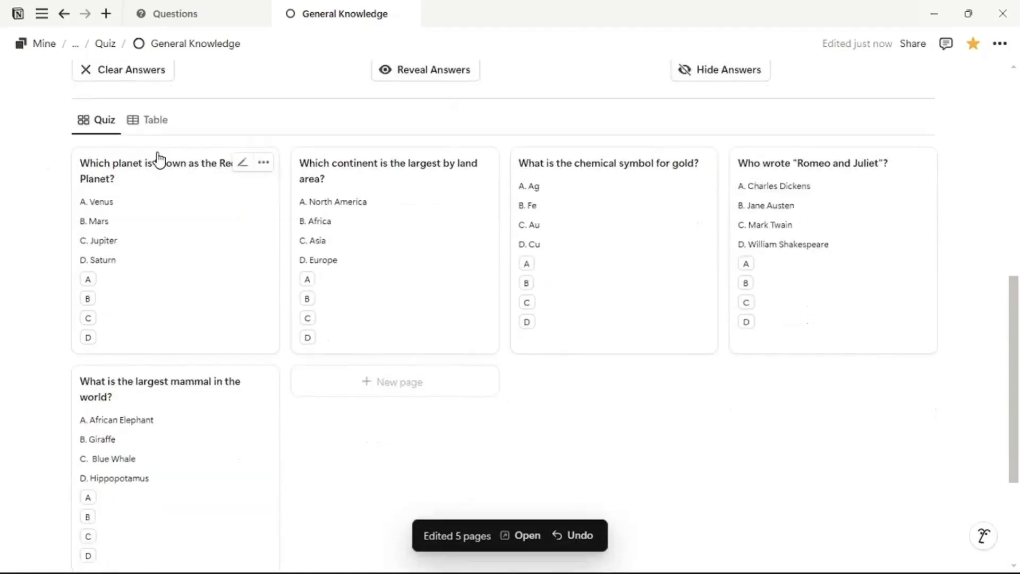
scroll(158, 159, "down", 1)
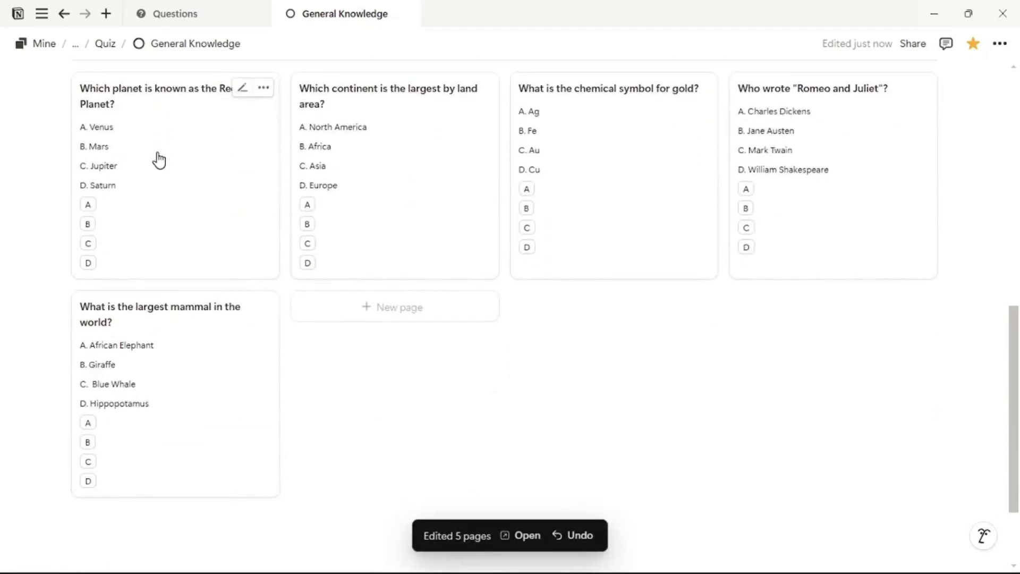
scroll(159, 160, "up", 1)
scroll(159, 160, "up", 1)
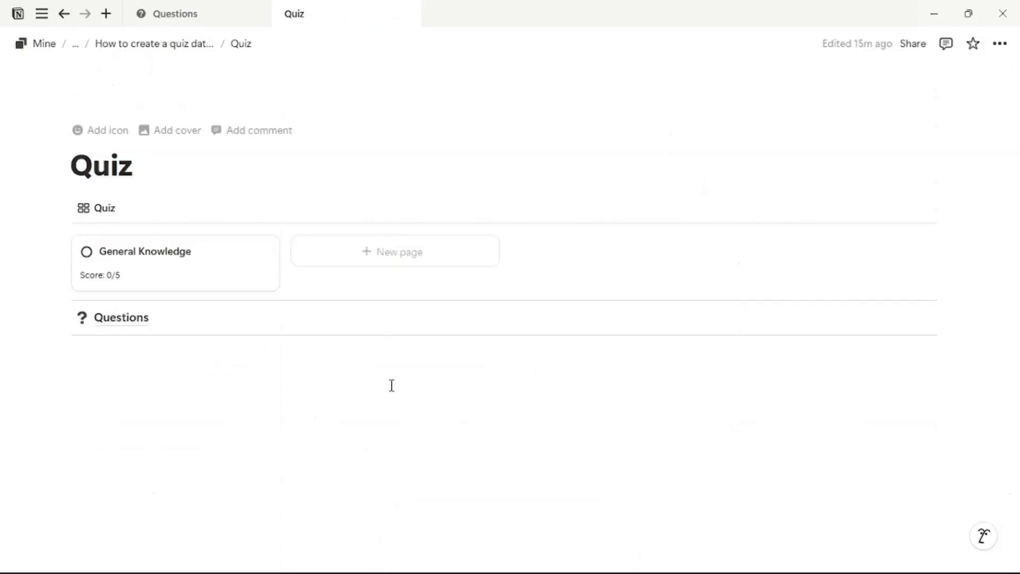
left_click(392, 385)
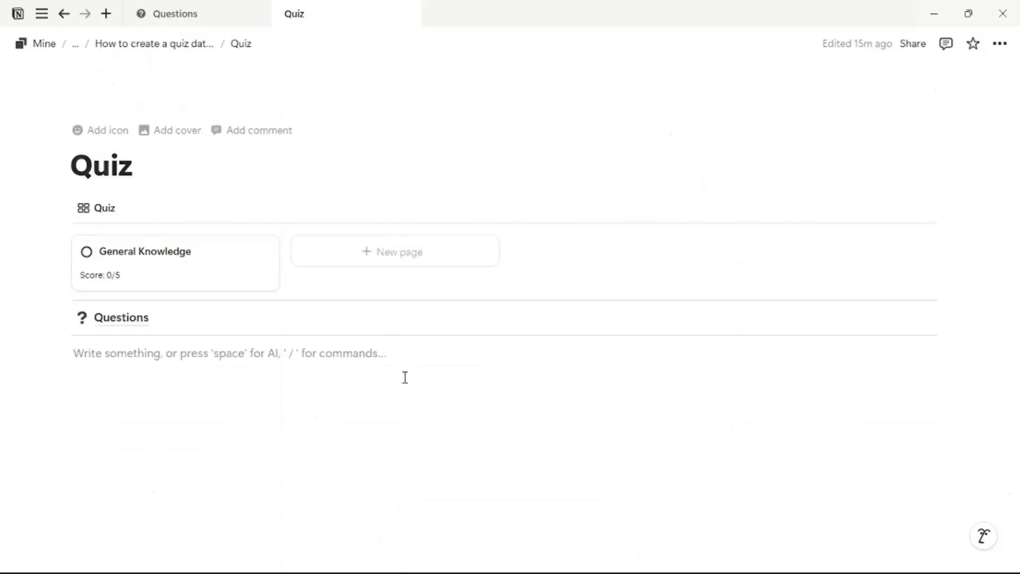